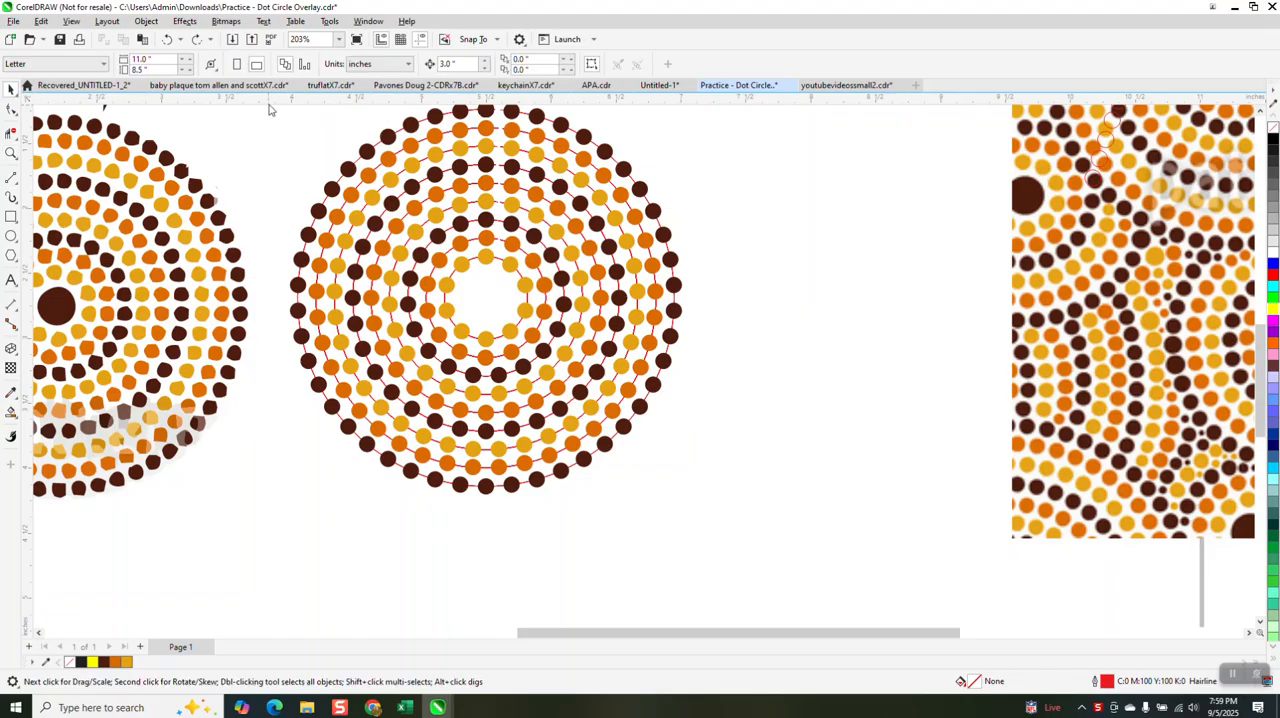
Step: Find all objects matching the outer red hairline ring and delete these guide rings from the middle dot circle
click(661, 232)
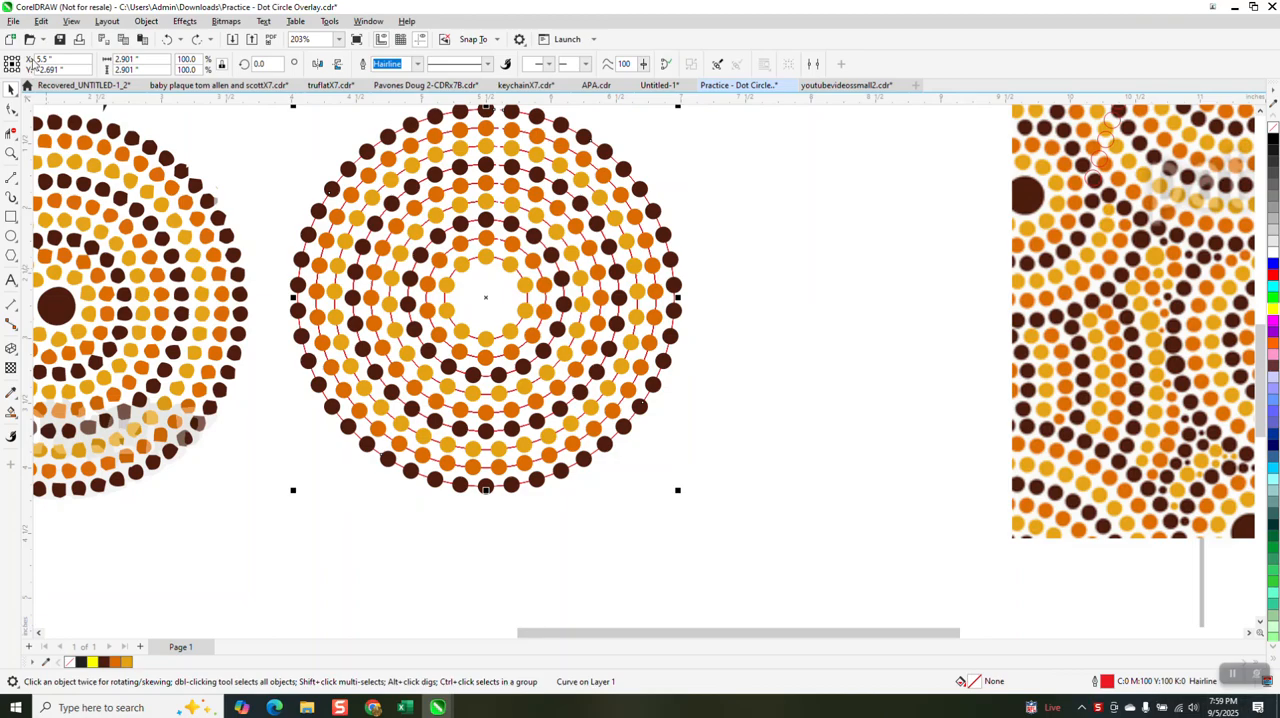
click(41, 21)
click(82, 282)
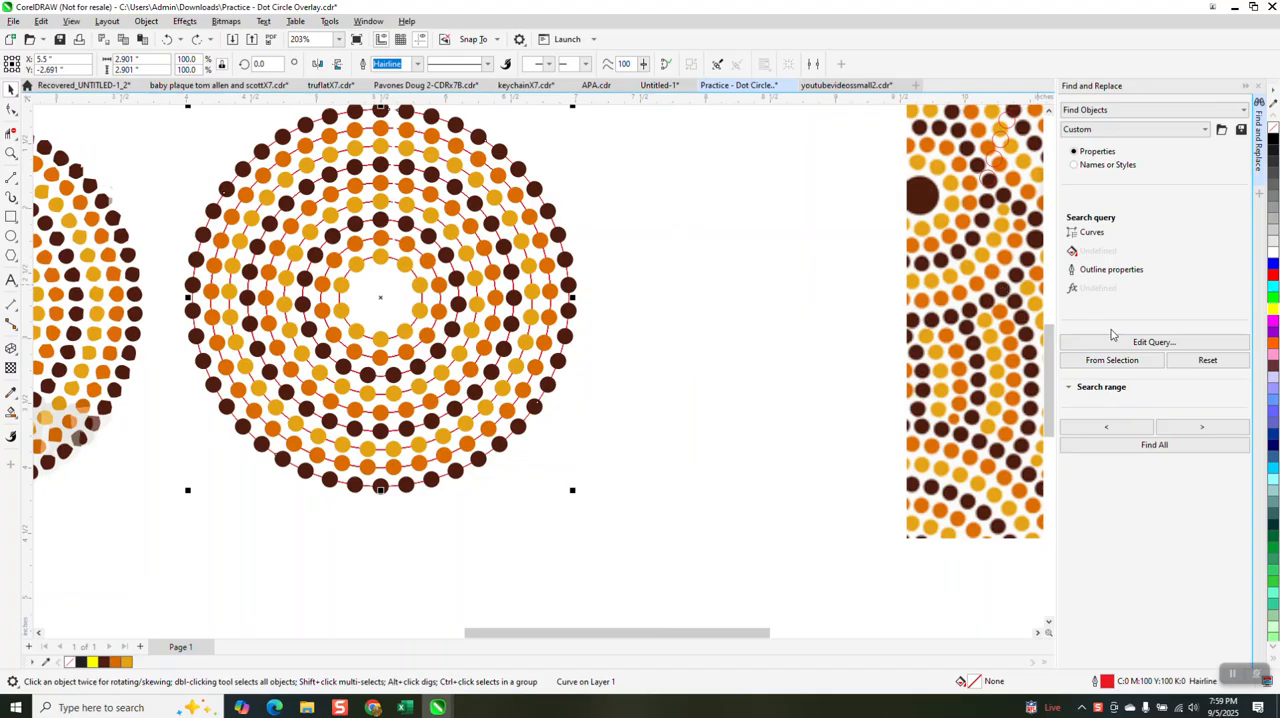
click(1166, 447)
key(Delete)
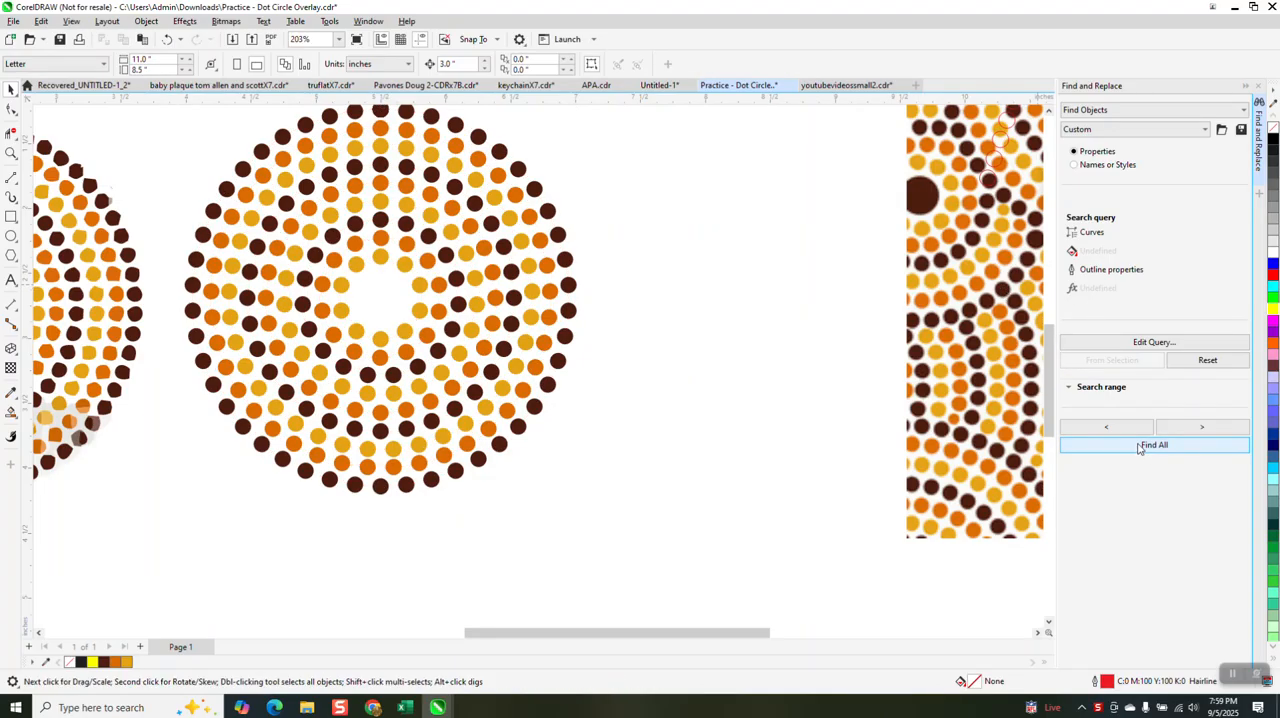
Step: Select all the remaining dots of the middle dot circle and group them
scroll(760, 240, down, 1)
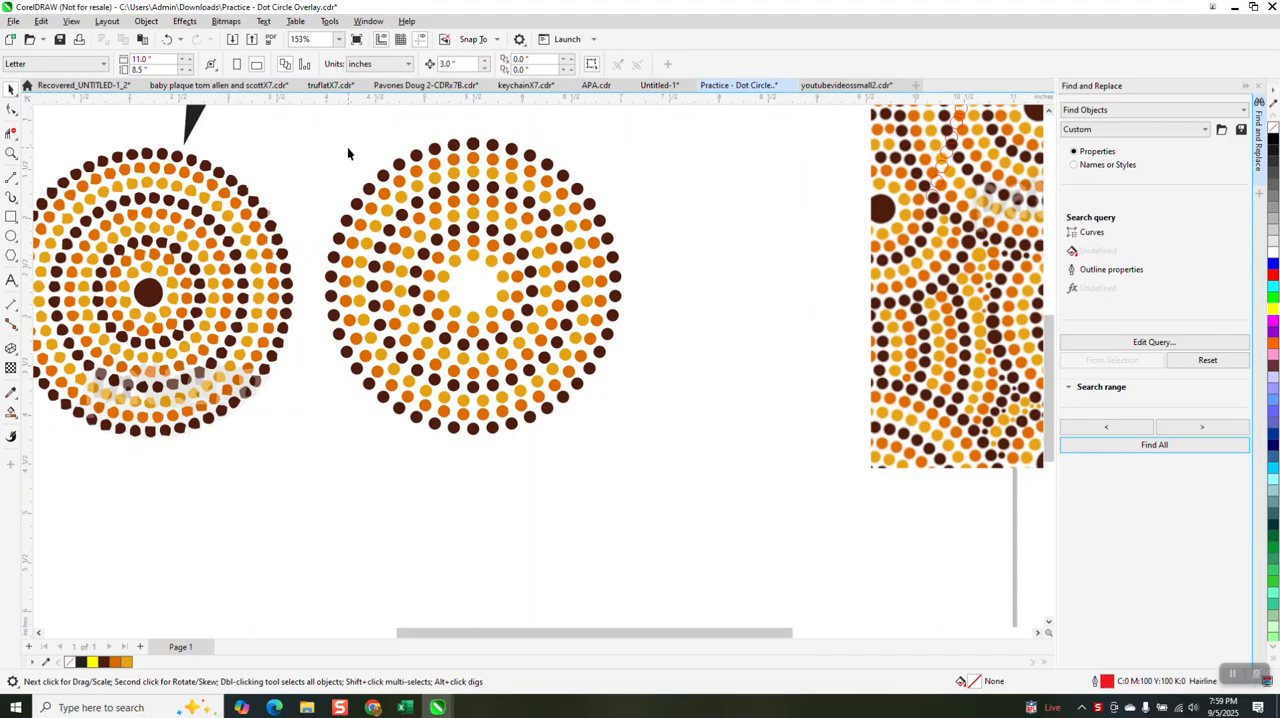
drag(322, 127, 682, 454)
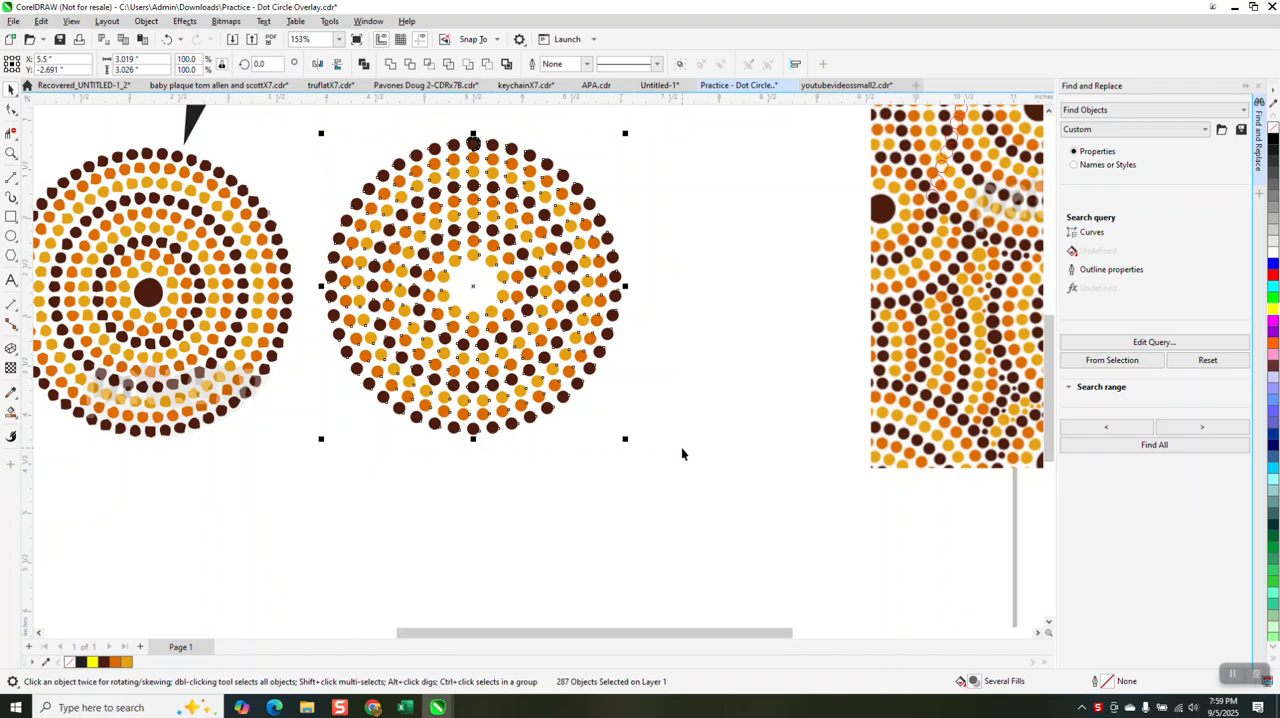
key(ctrl+g)
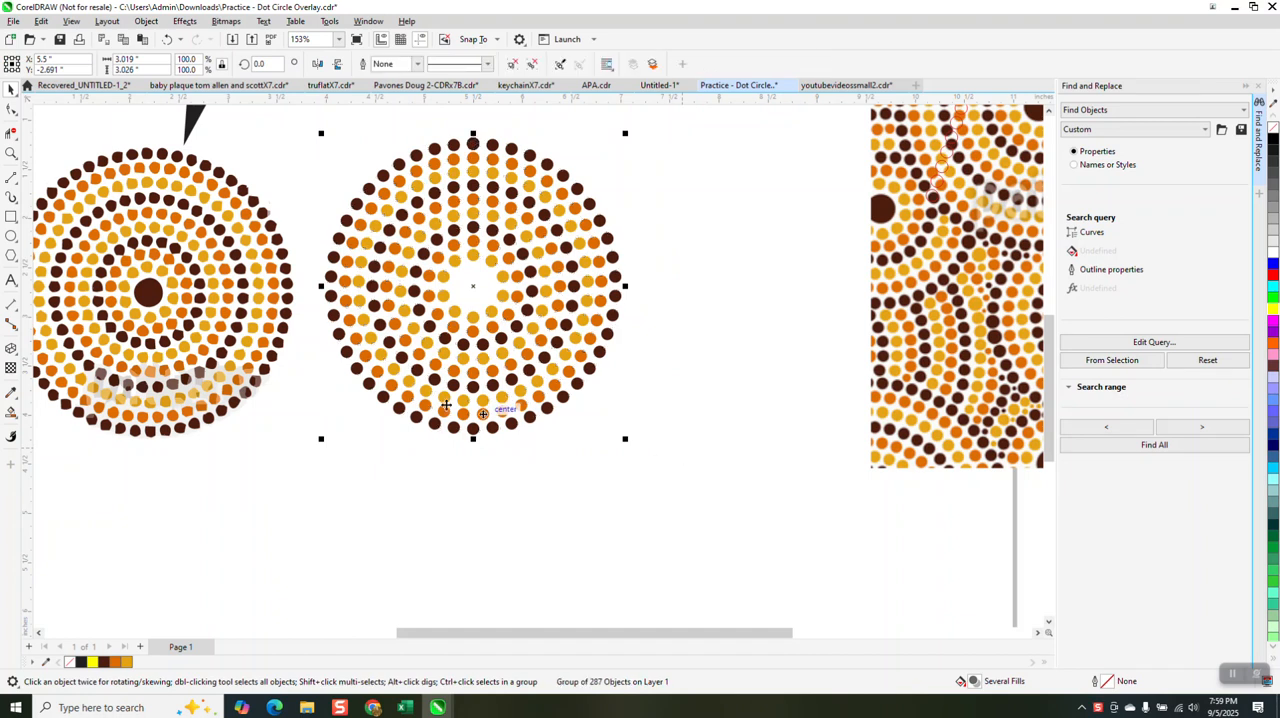
Step: Draw a small circle about 0.37 inches wide and center it on the page in the middle of the grouped dots
click(12, 237)
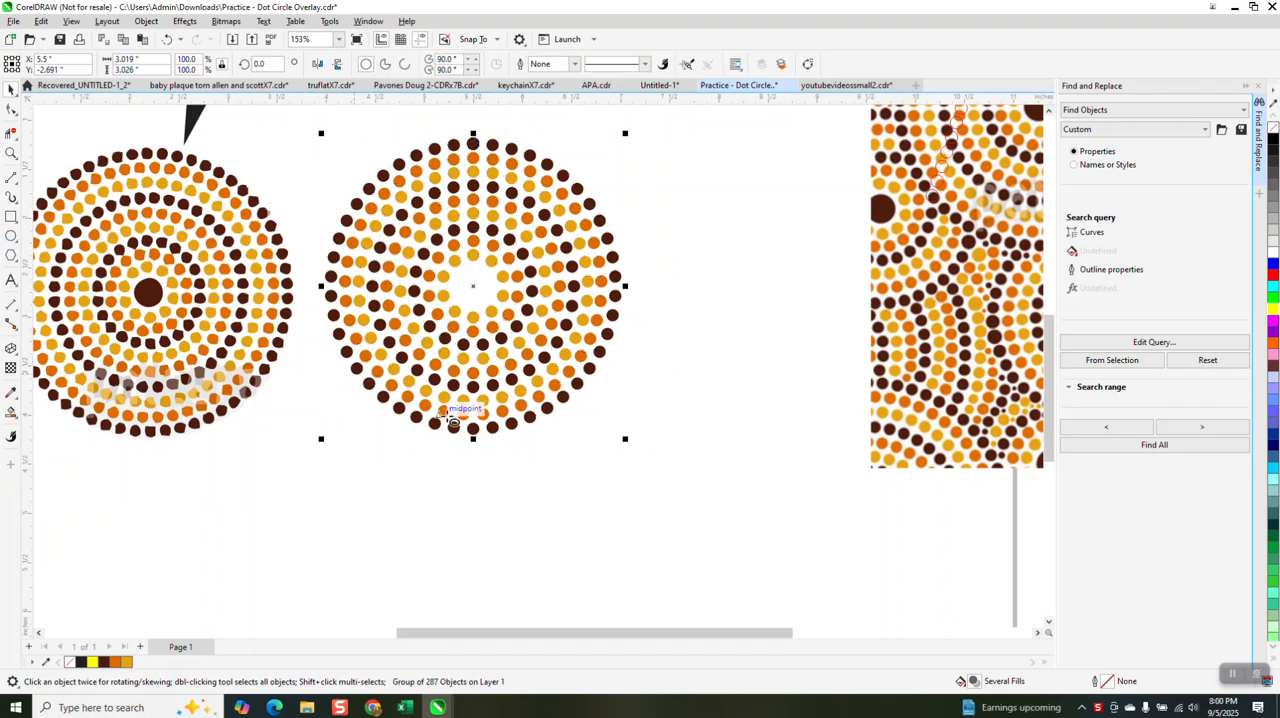
drag(588, 458, 573, 476)
key(p)
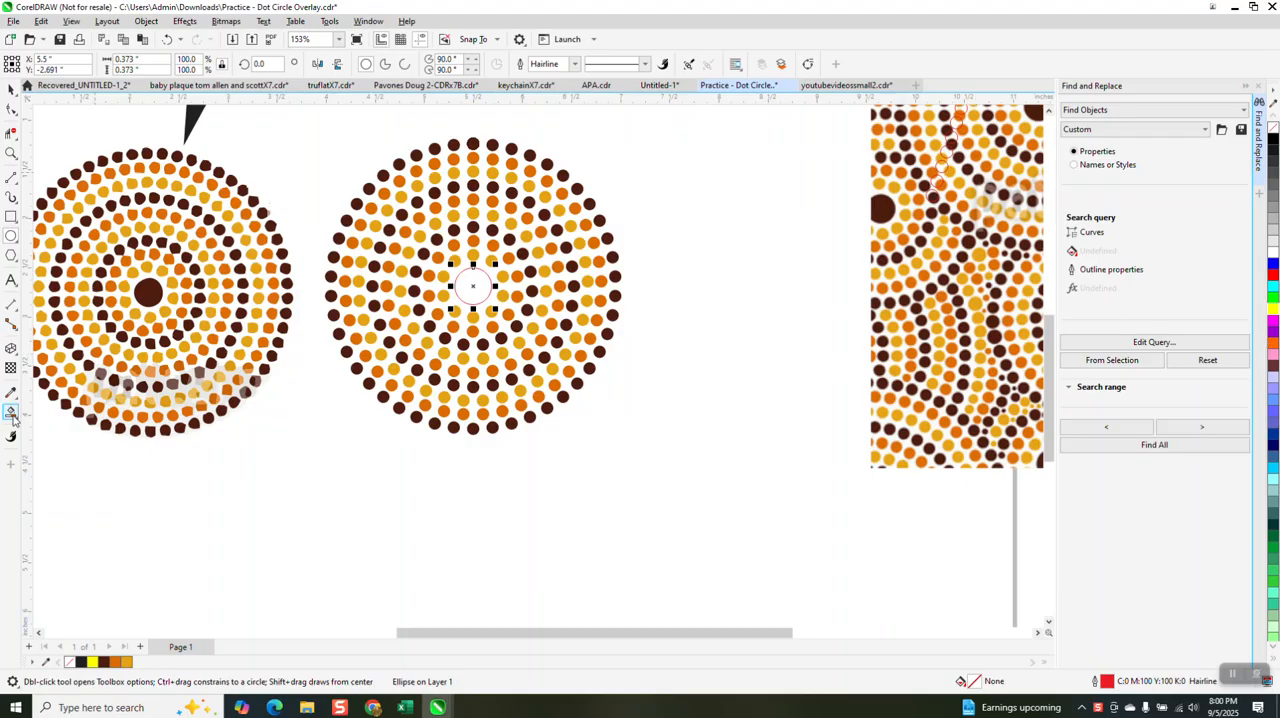
Step: Fill the small center circle with the dark brown sampled from a dot, leaving it without an outline
click(11, 412)
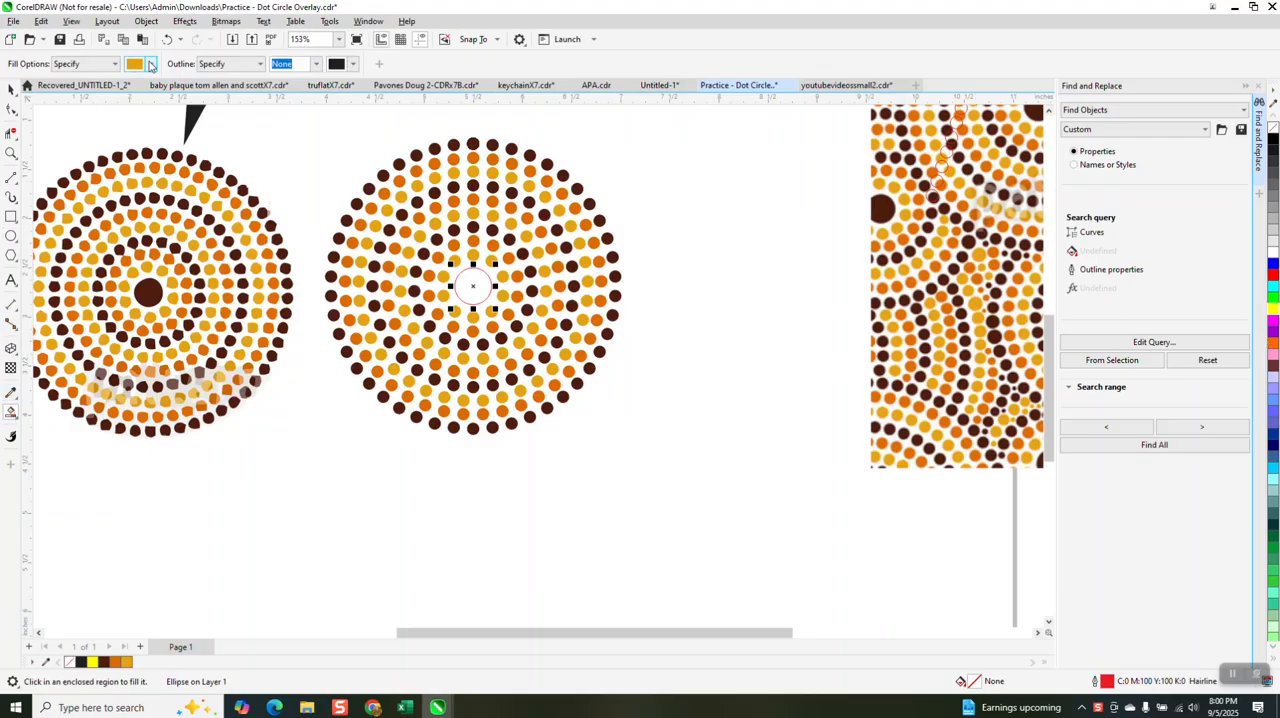
click(150, 64)
click(262, 257)
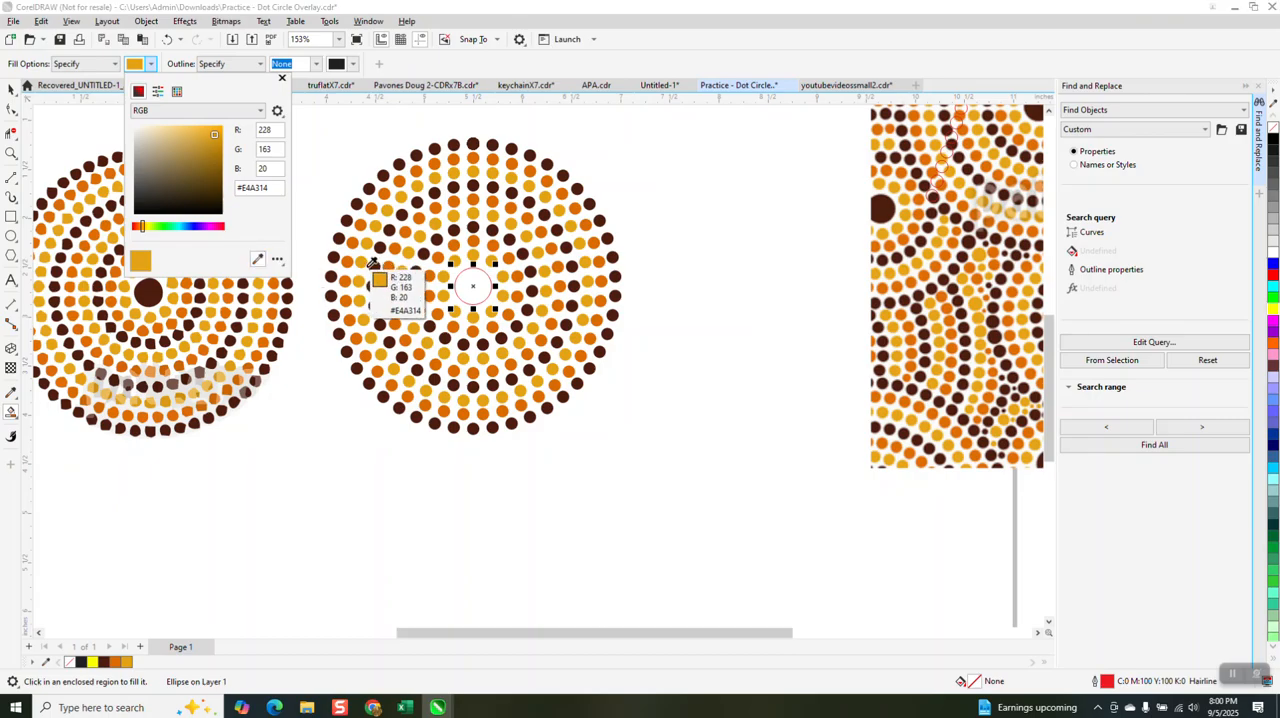
click(384, 277)
click(477, 289)
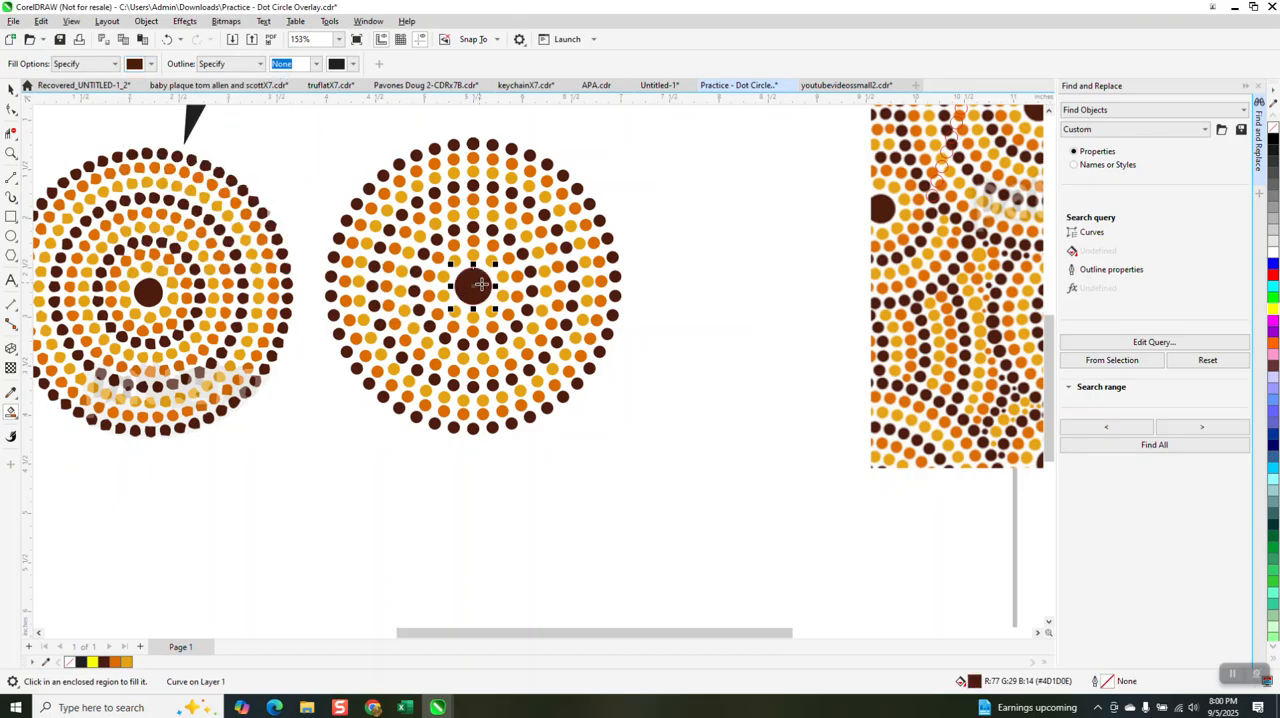
click(12, 90)
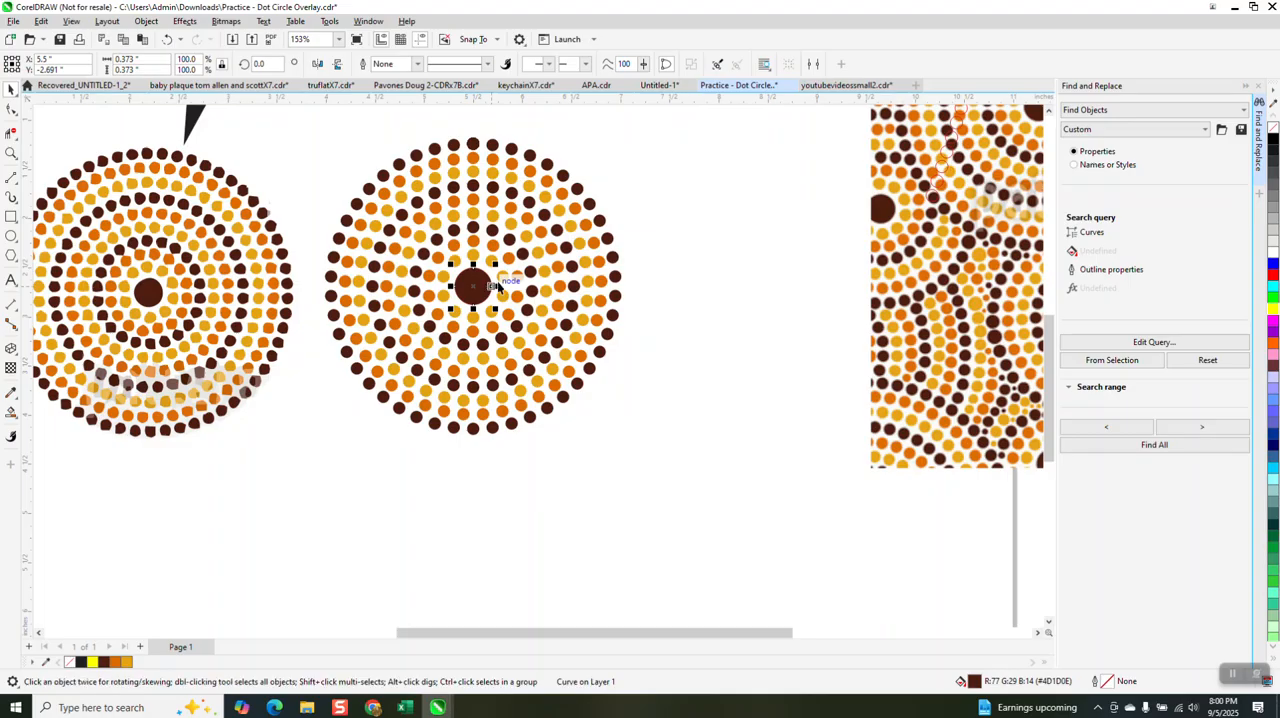
Step: Close Find and Replace, and group the dark brown center circle with the dots around it
click(1259, 140)
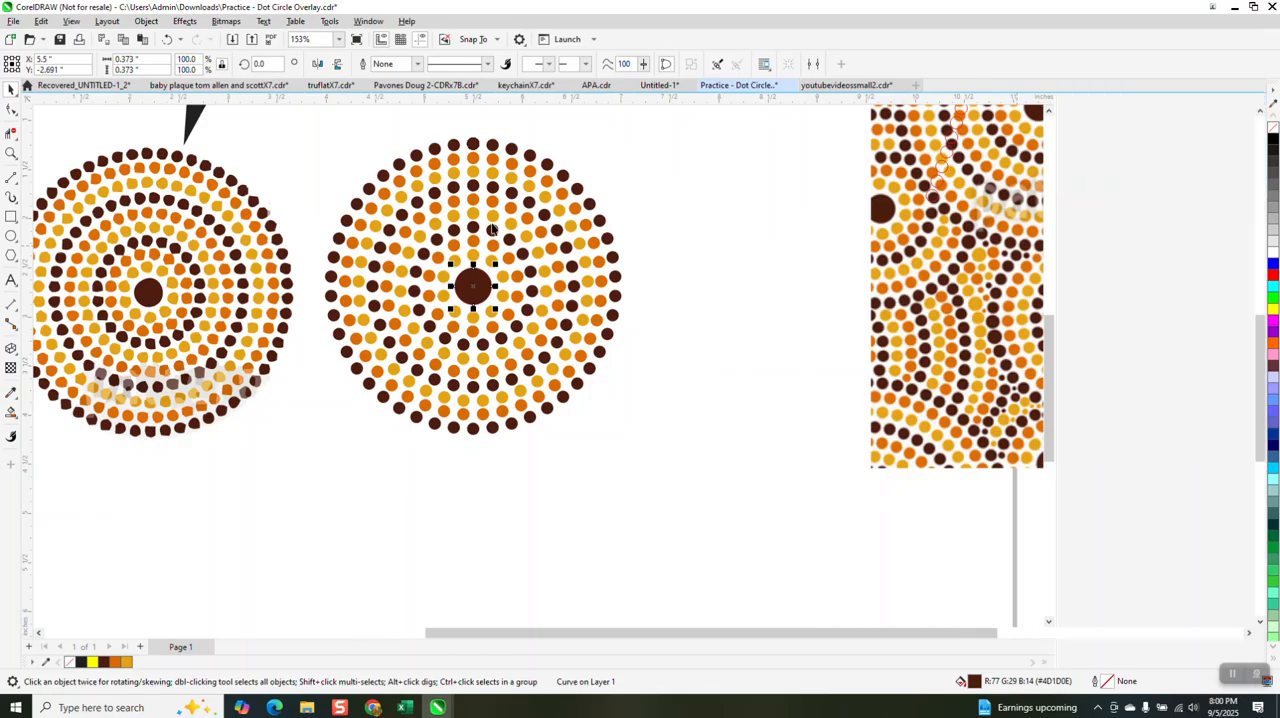
scroll(490, 220, down, 1)
drag(408, 138, 686, 378)
drag(840, 445, 800, 447)
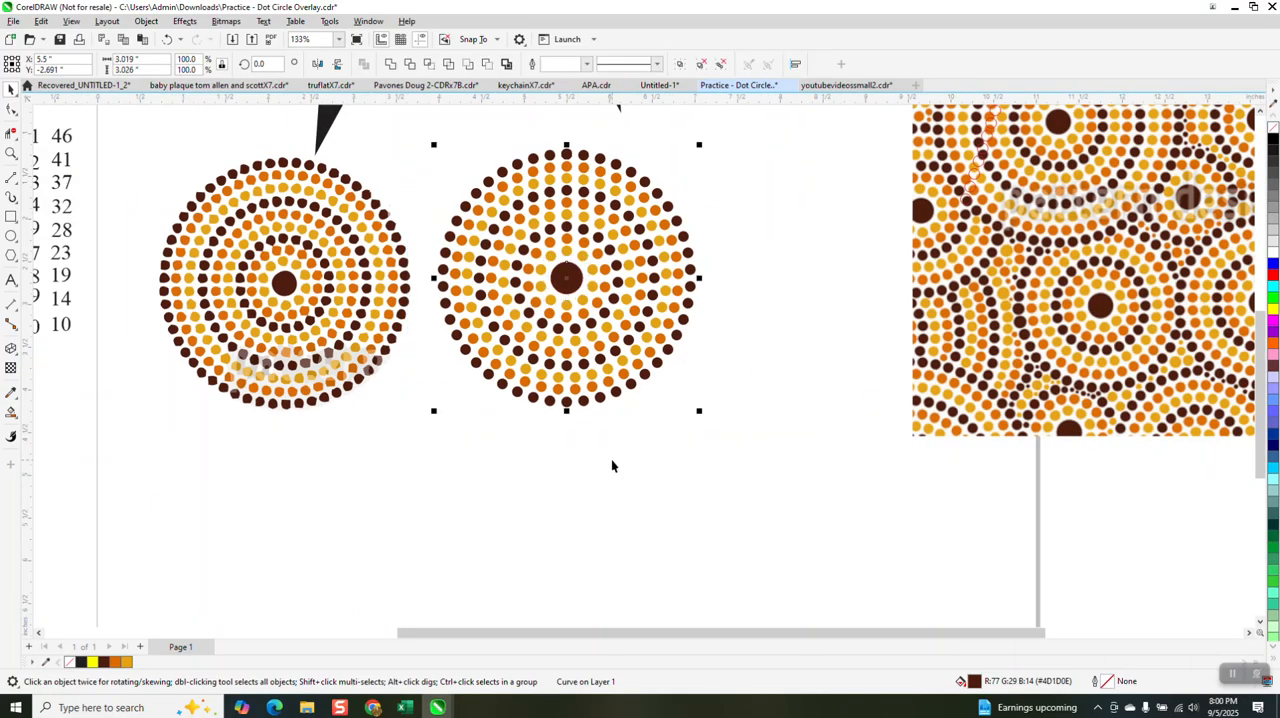
key(ctrl+g)
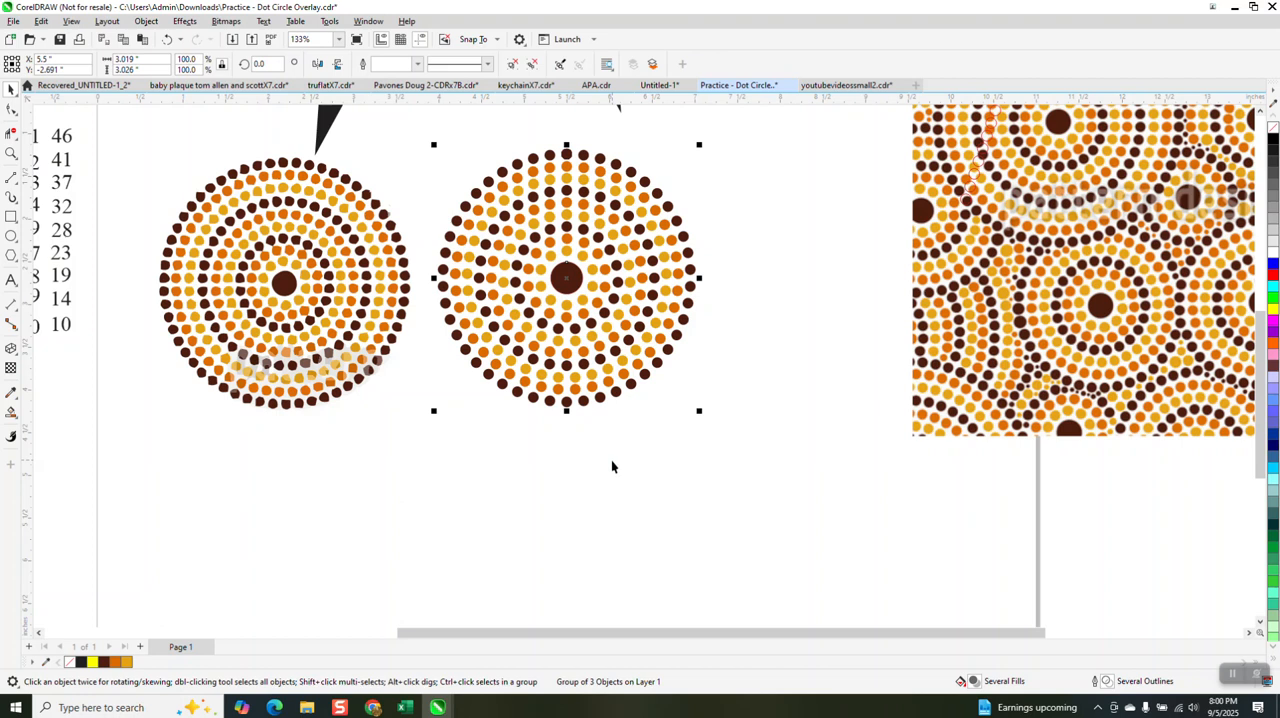
Step: Draw a circle about 2.8 inches wide, centered on the page over the grouped dots, and enlarge it to about 3.03 inches
scroll(445, 441, down, 1)
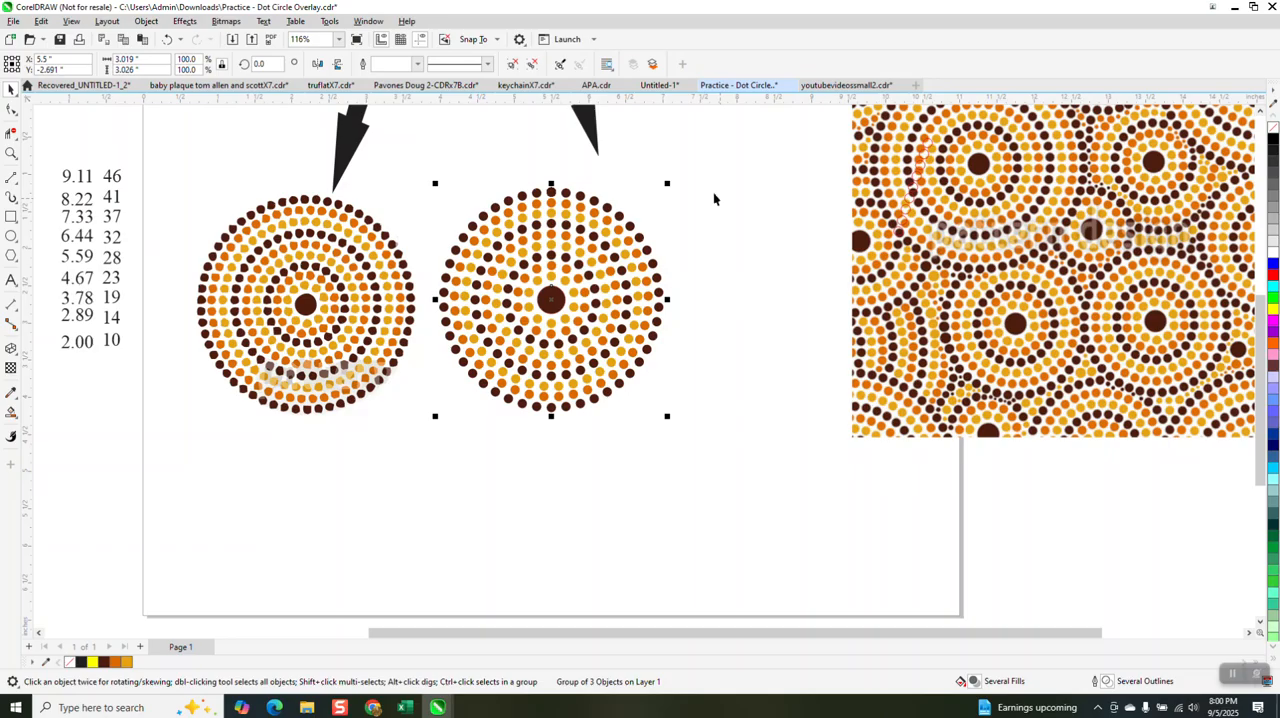
click(10, 153)
click(569, 296)
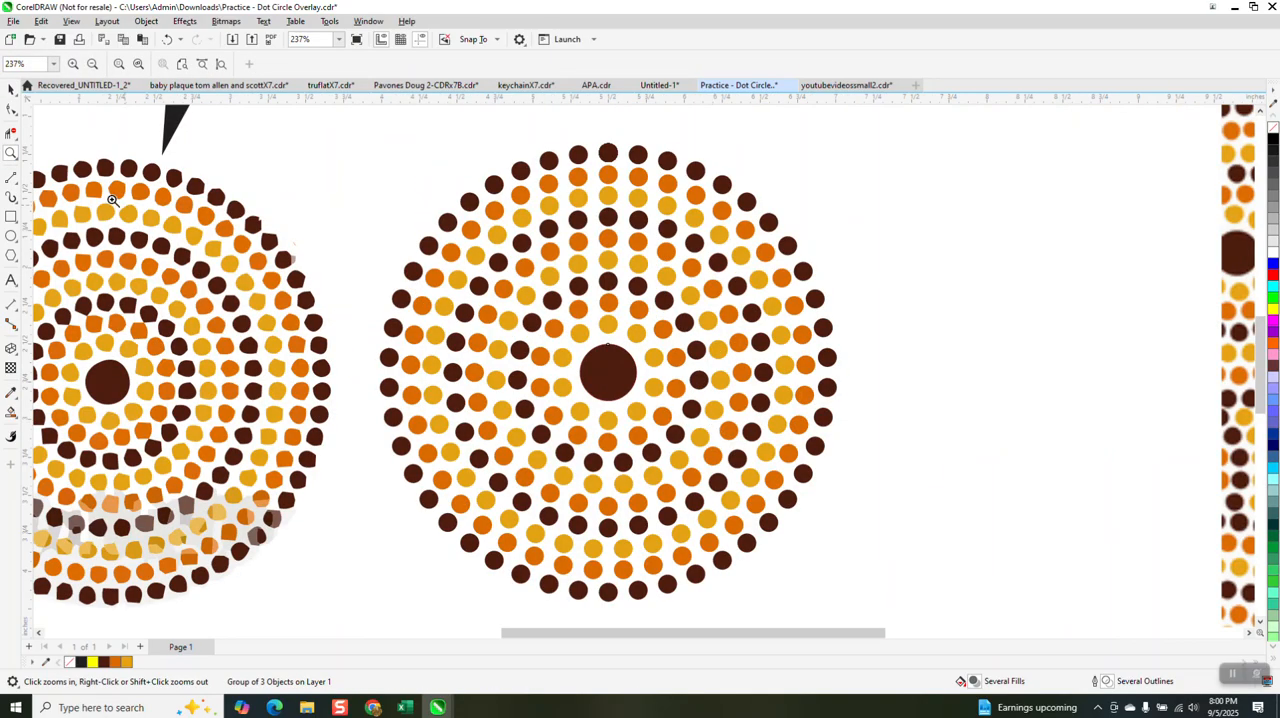
click(10, 236)
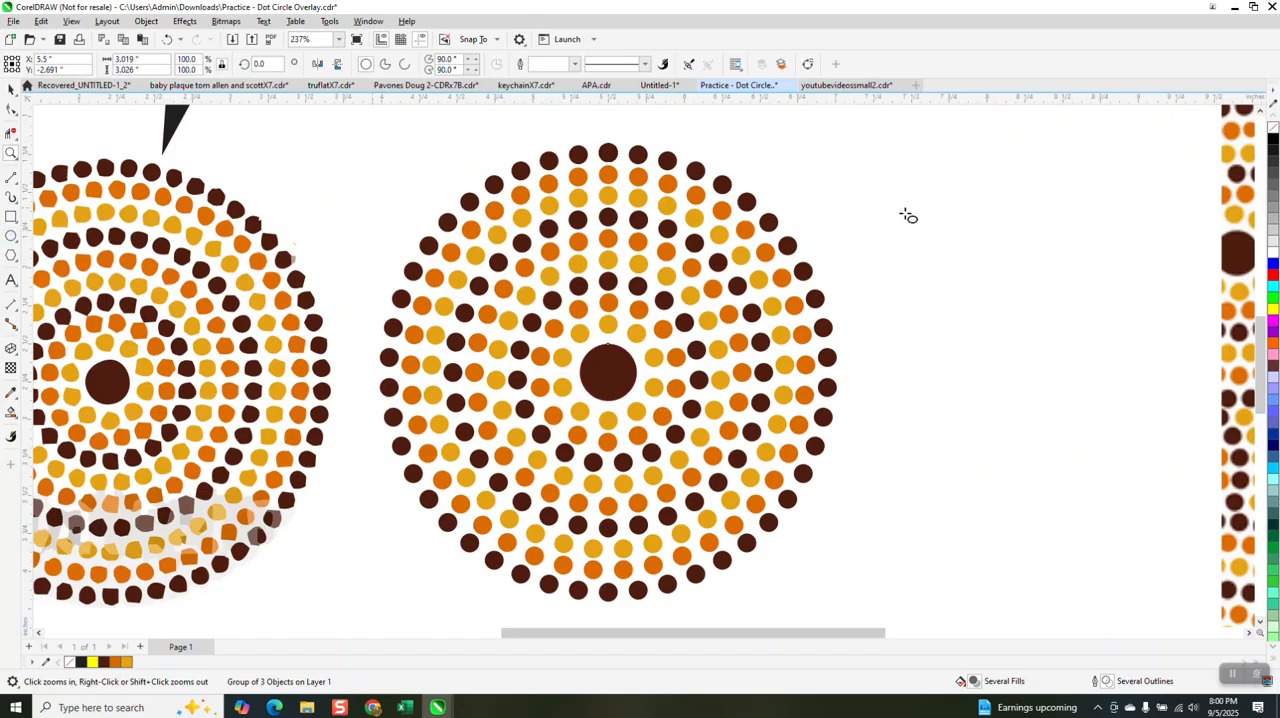
mouse_move(1128, 171)
mouse_down()
mouse_move(863, 500)
mouse_move(743, 594)
mouse_move(695, 603)
mouse_up()
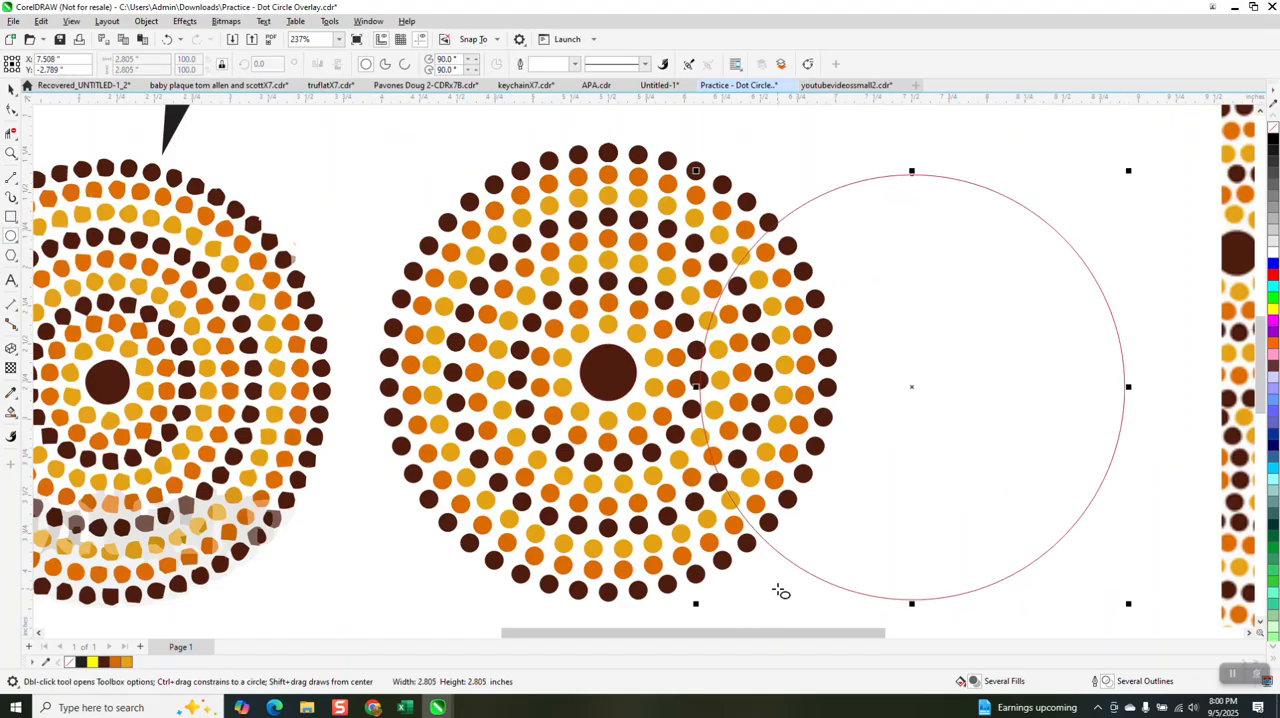
key(p)
click(10, 89)
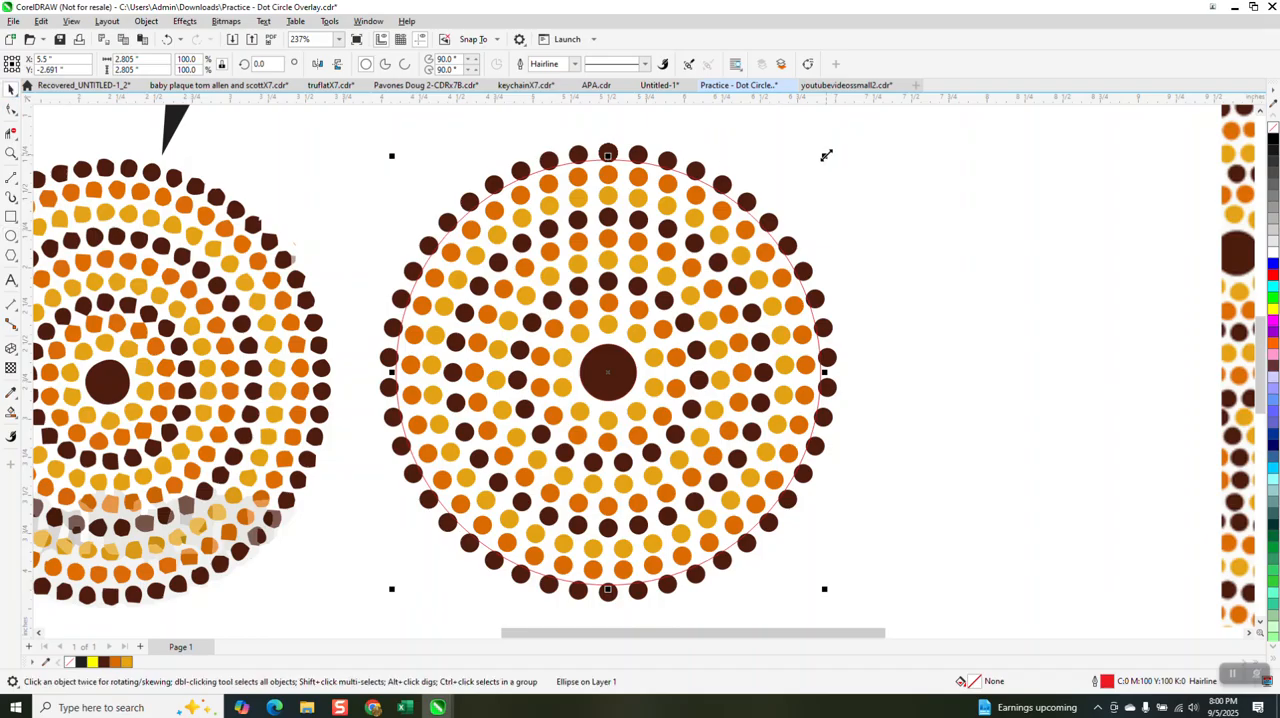
drag(826, 155, 845, 138)
Step: Give the large circle a white fill and no outline while it is nudged 3 inches down, and return it over the dots
scroll(845, 138, down, 5)
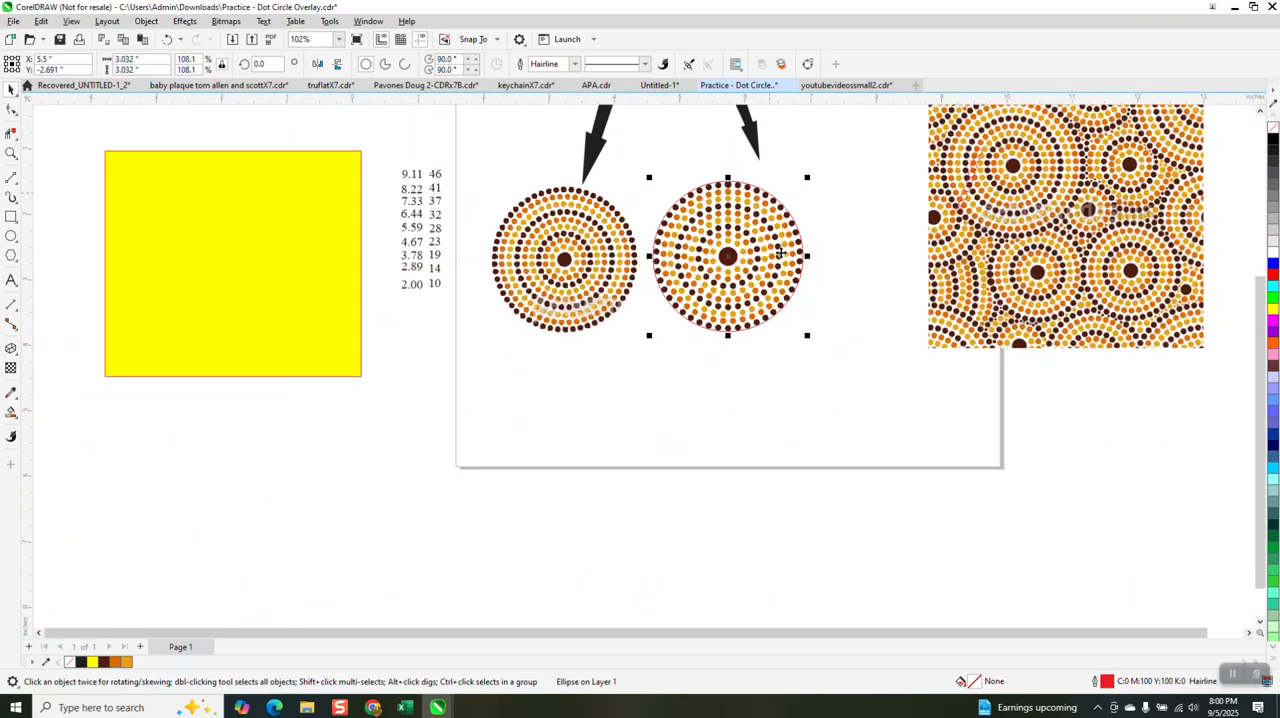
key(Down)
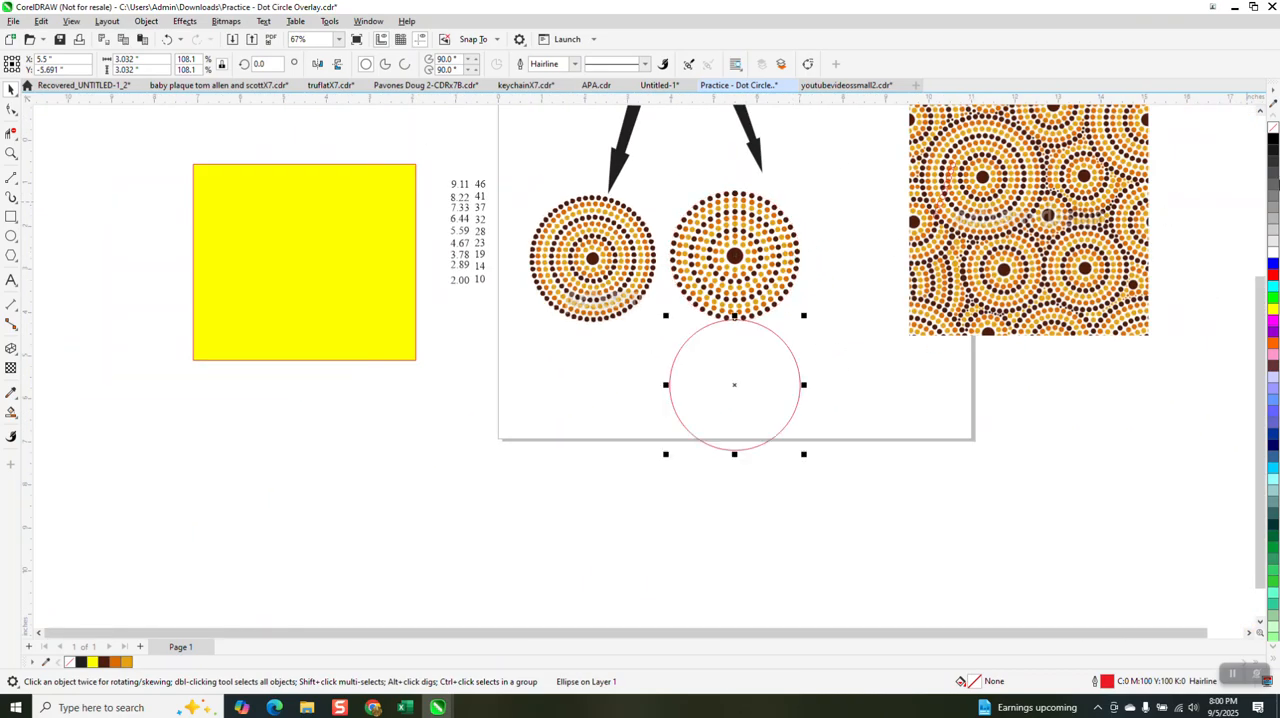
click(1274, 255)
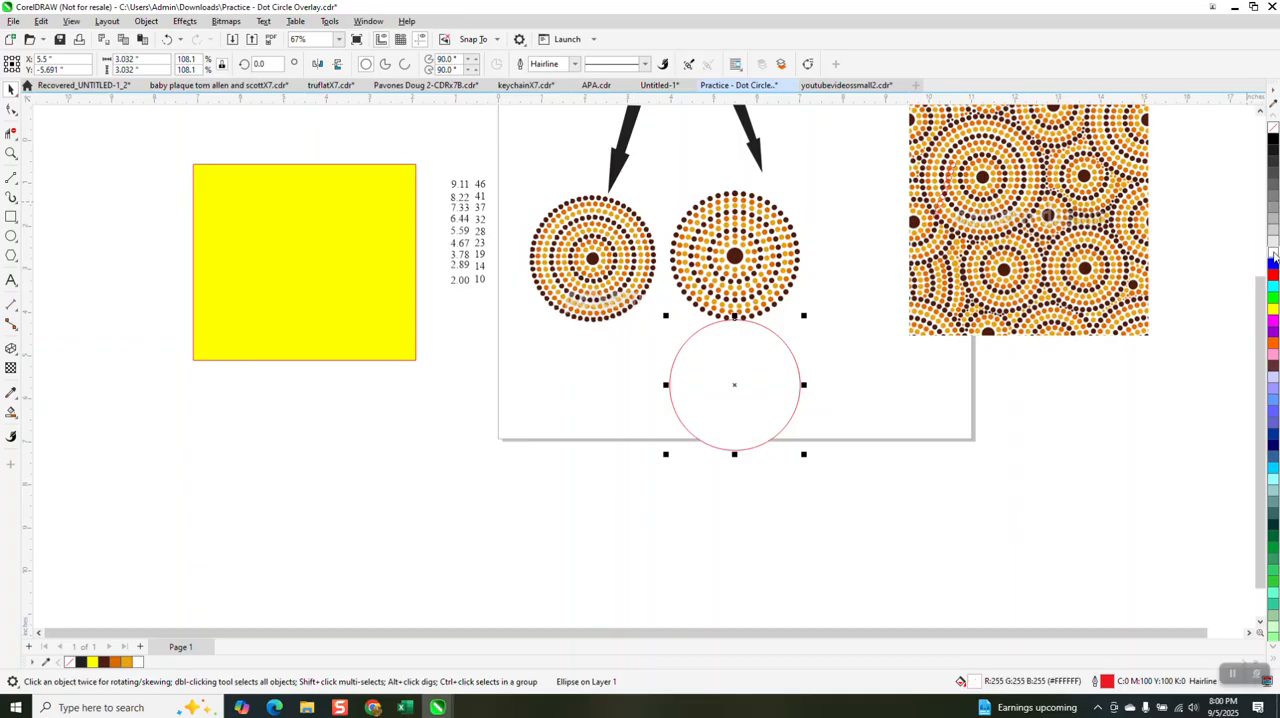
right_click(1273, 128)
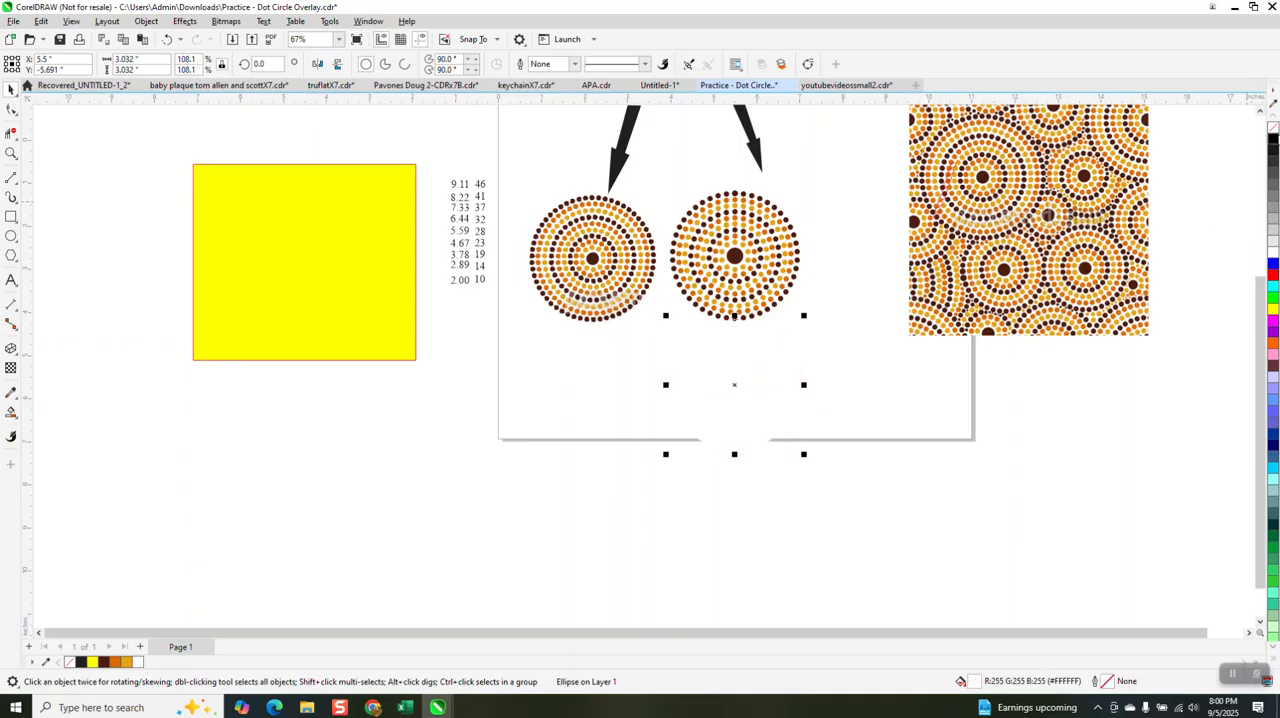
key(Up)
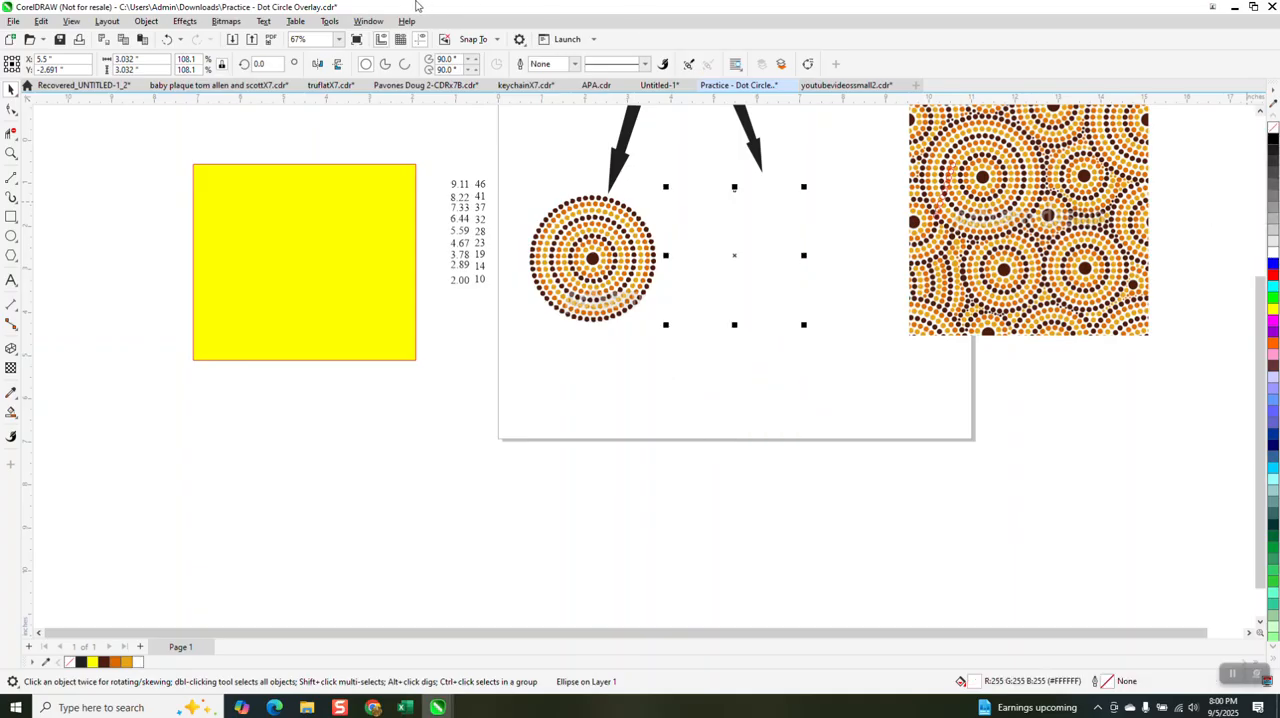
Step: Send the white circle behind the dots to the back of the page
click(137, 22)
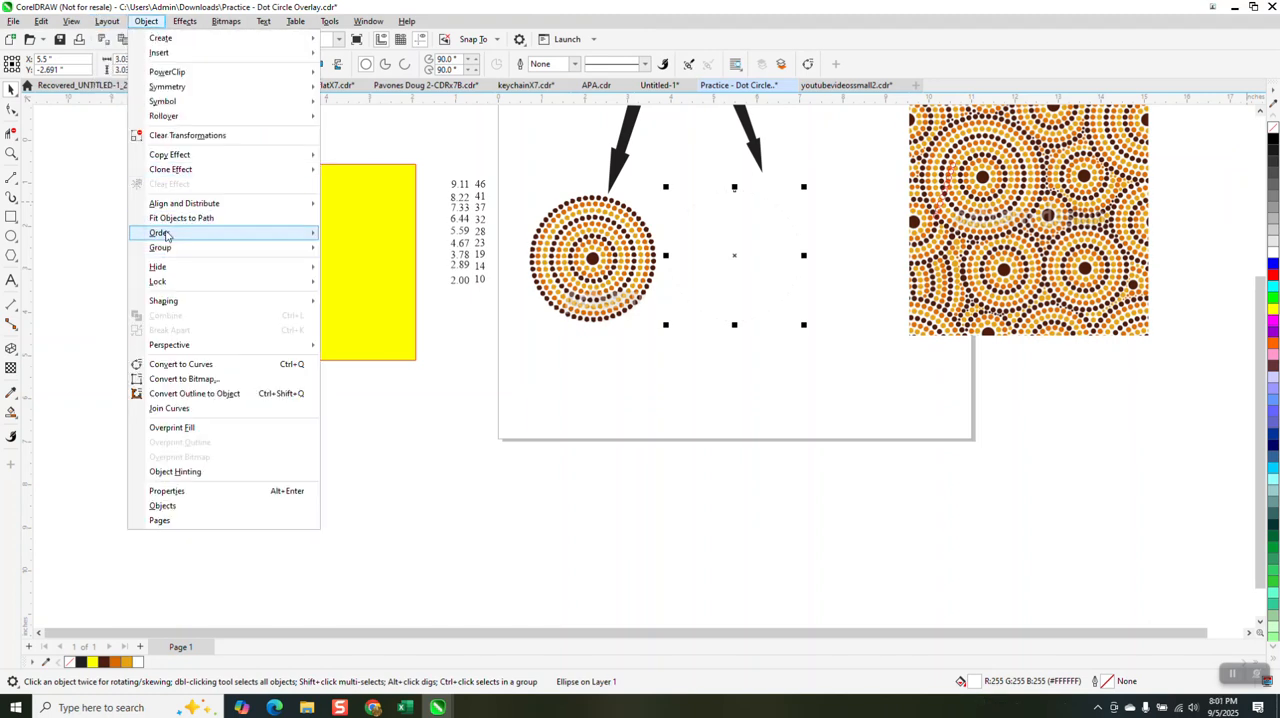
mouse_move(285, 235)
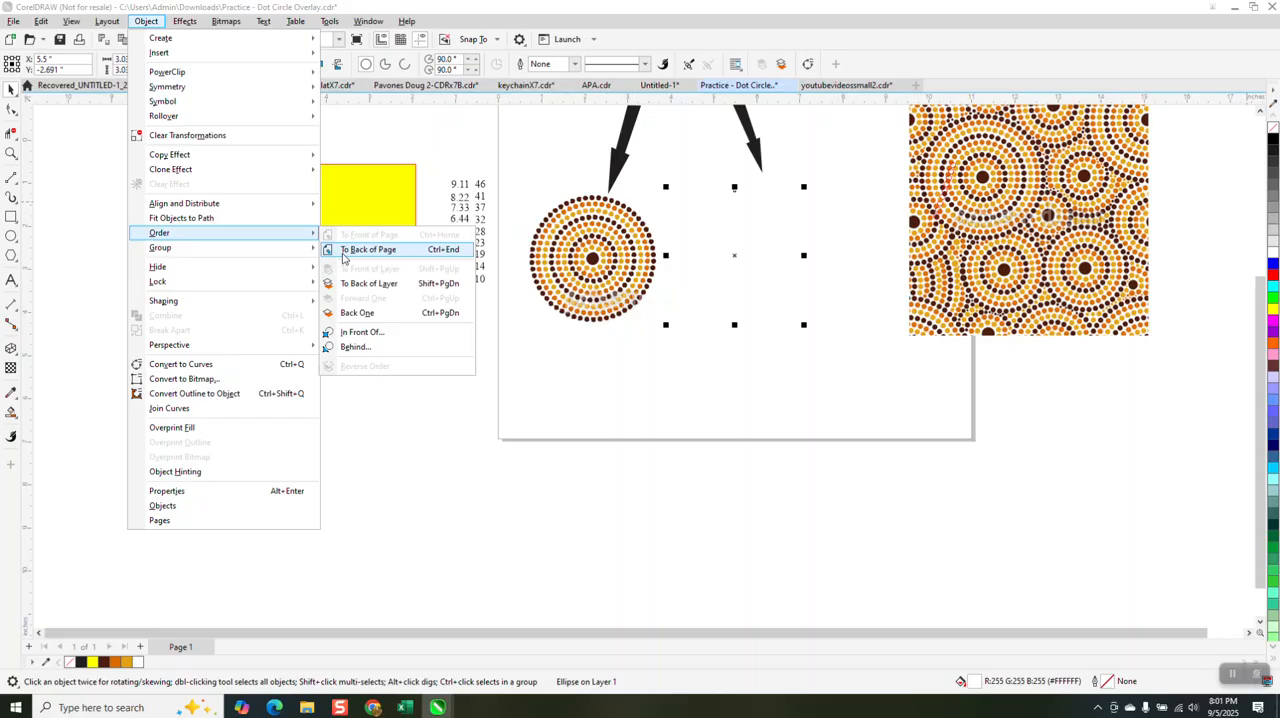
click(345, 254)
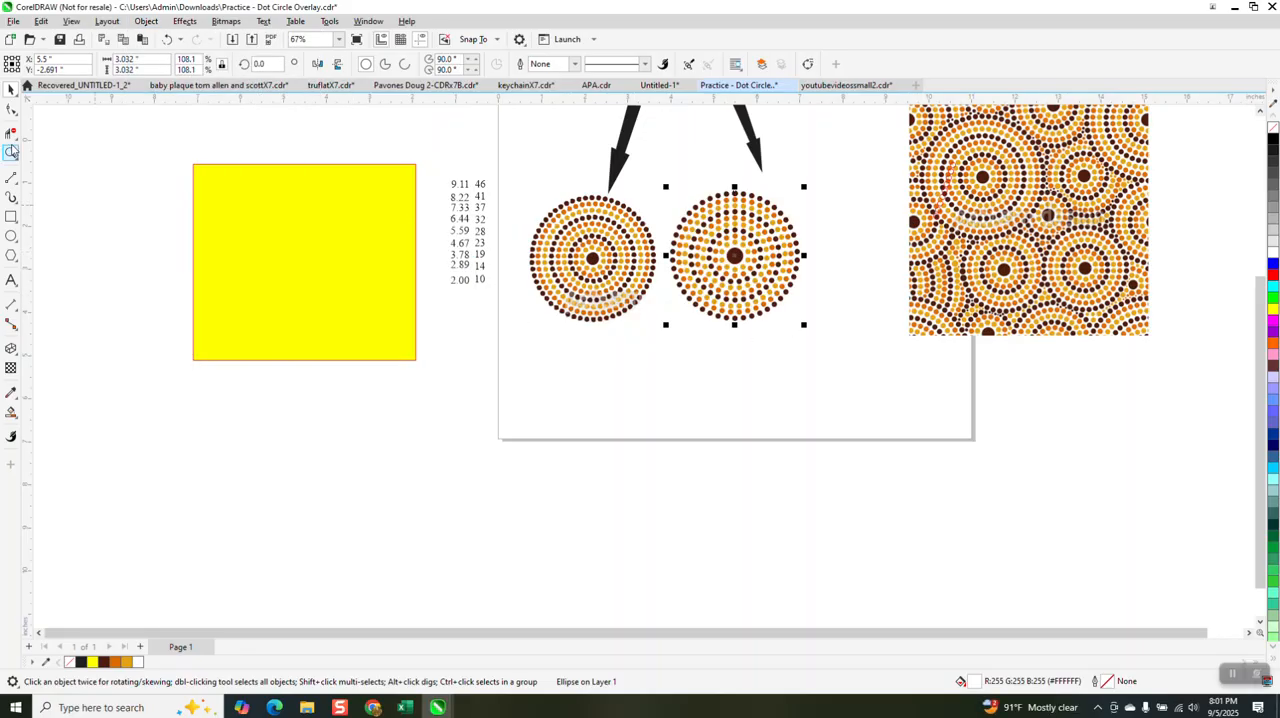
Step: Move the yellow rectangle onto the two dot circles and send it to the back of the page
drag(308, 240, 662, 277)
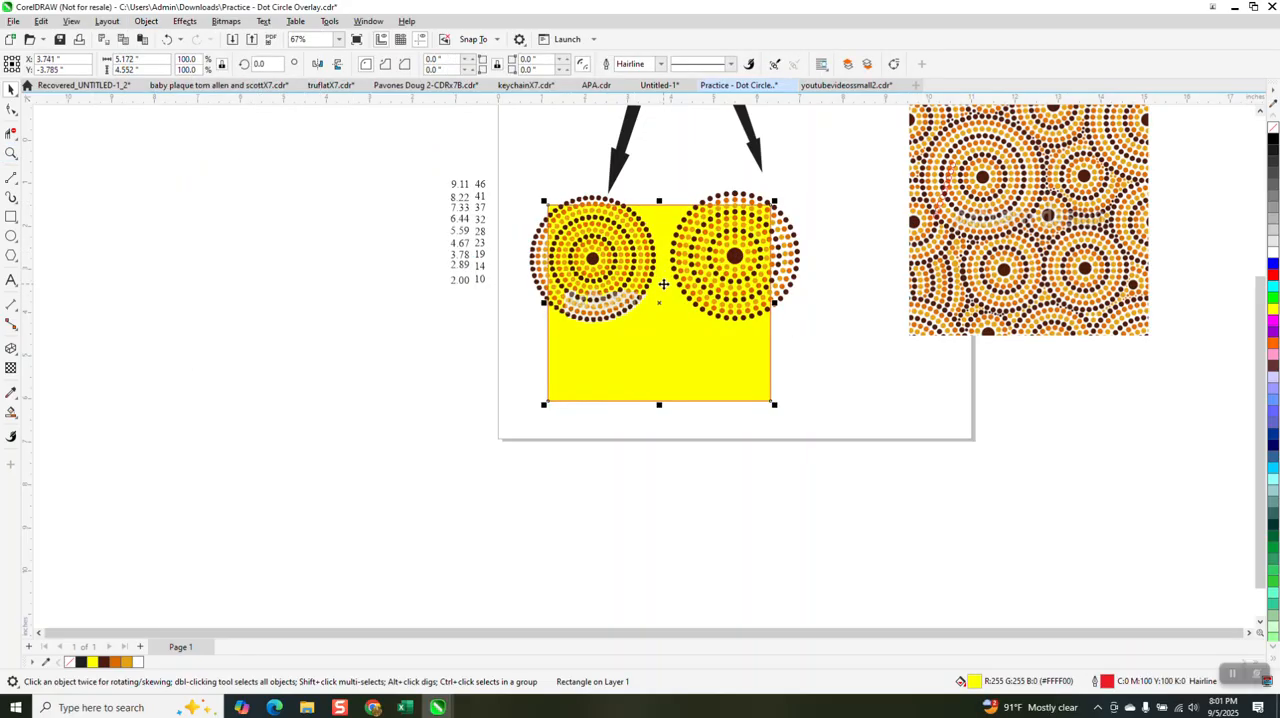
click(11, 153)
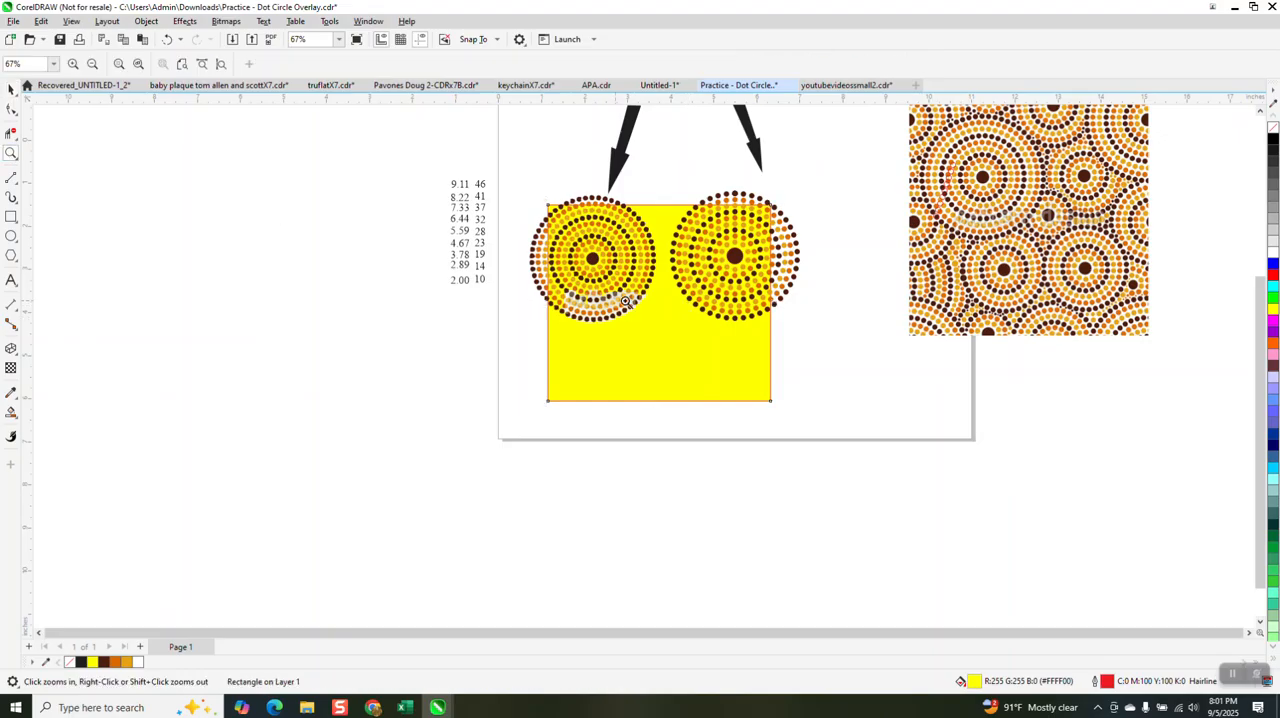
click(146, 21)
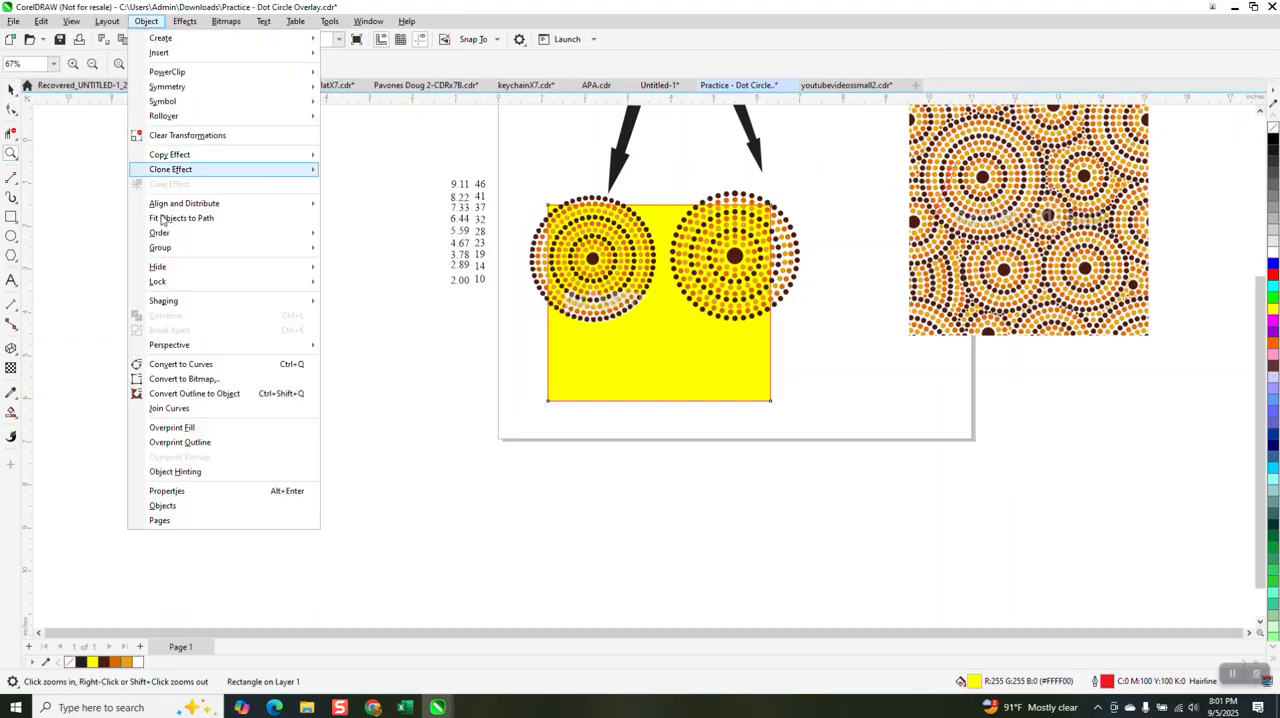
mouse_move(172, 235)
click(380, 251)
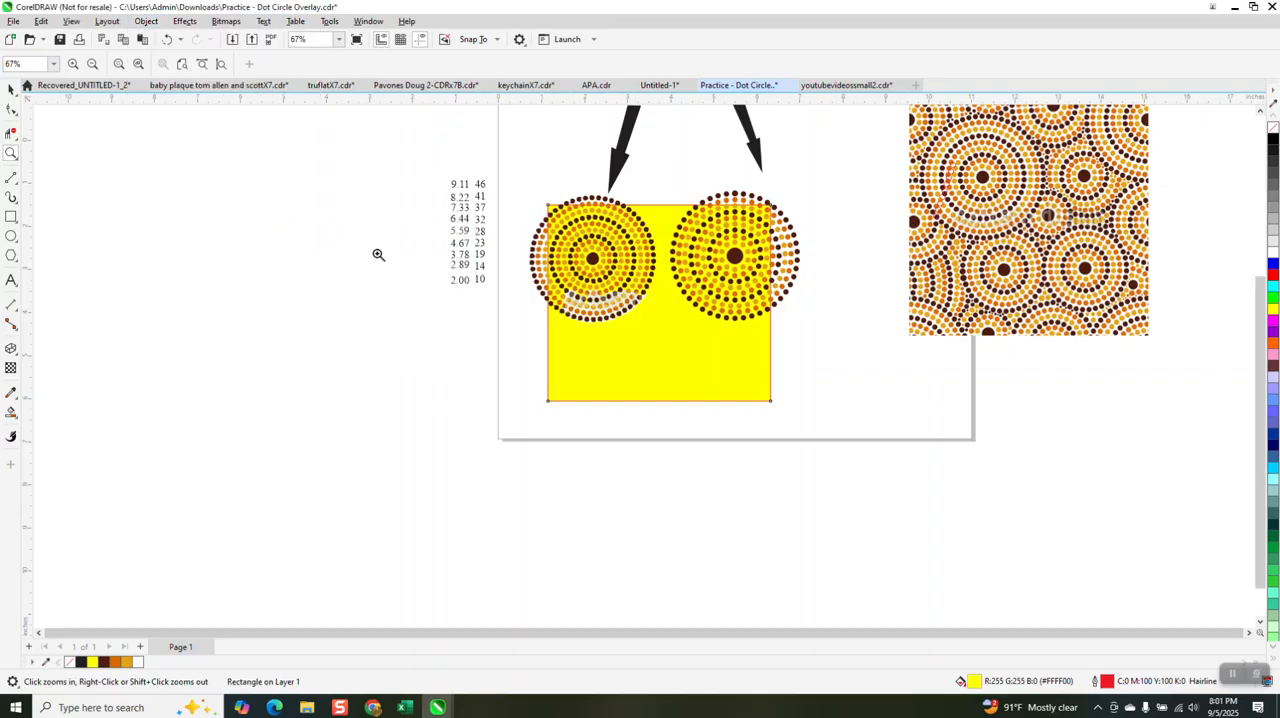
Step: Move the yellow rectangle off the two dot circles into the blank area beside the page
click(11, 89)
drag(618, 363, 336, 372)
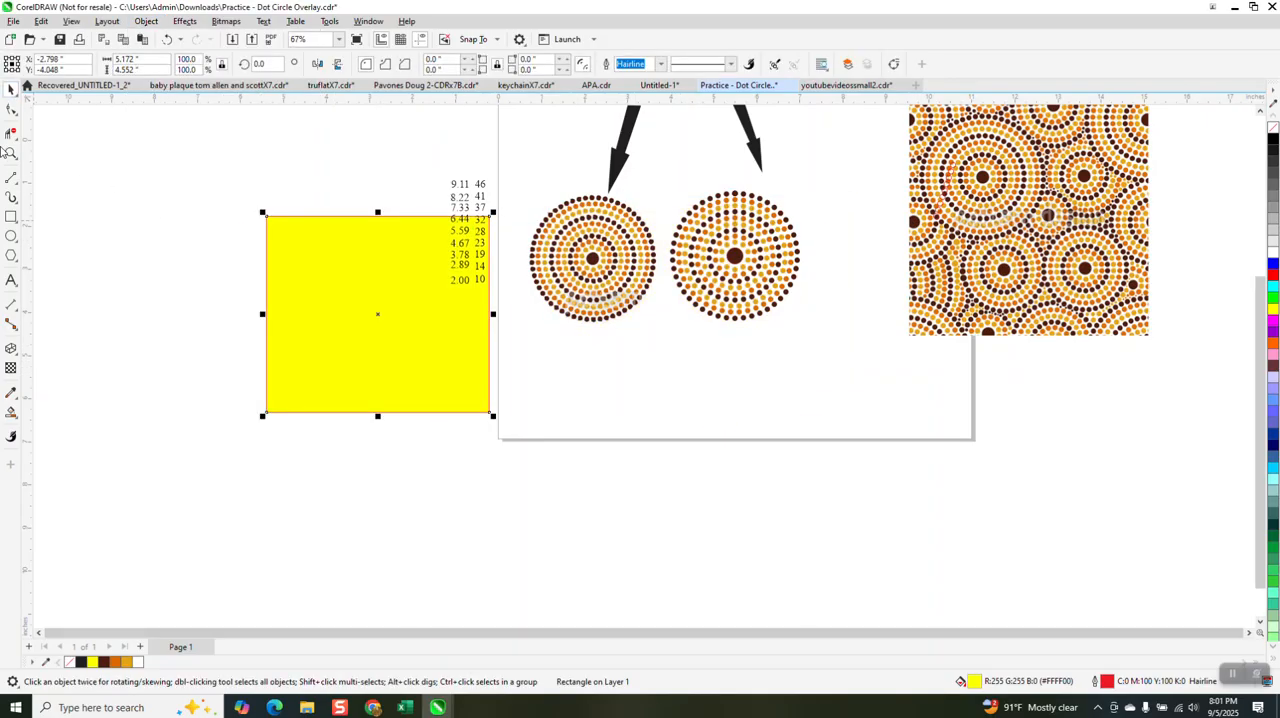
Step: Shrink the clean dot circle together with its white backing to about 2.53 inches wide
drag(663, 176, 838, 337)
scroll(580, 362, down, 1)
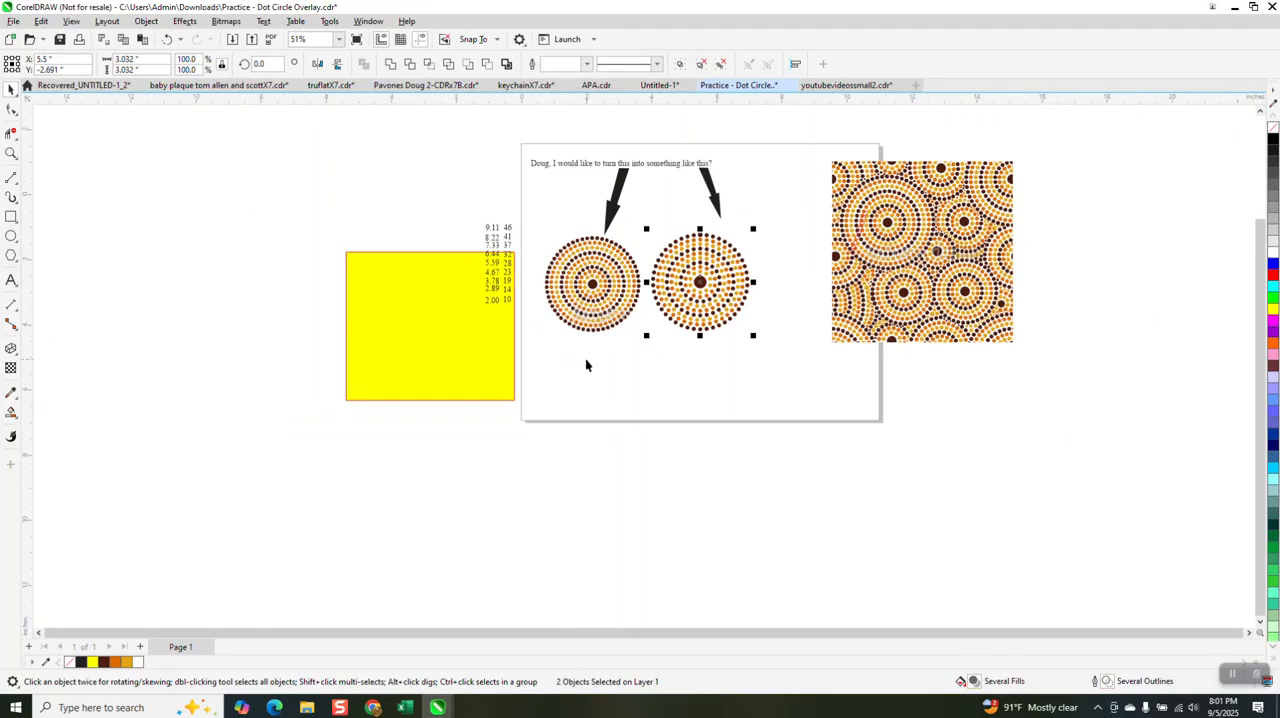
click(11, 153)
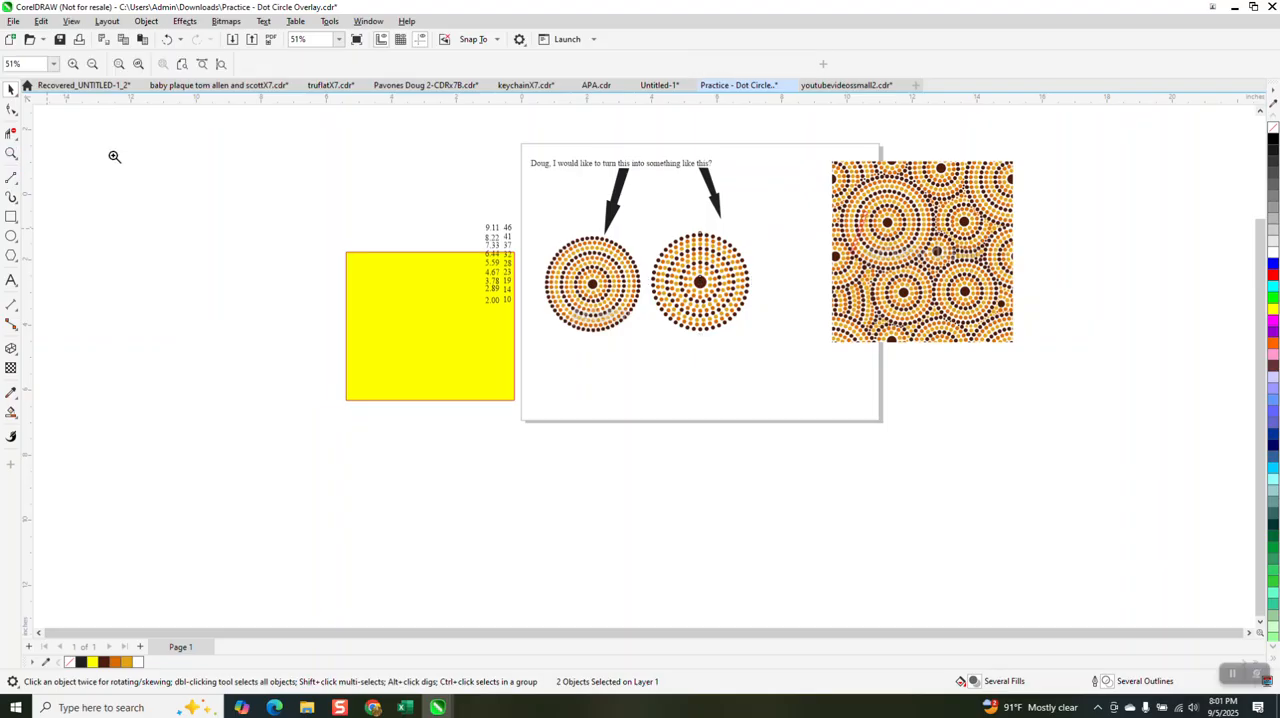
drag(856, 232, 948, 296)
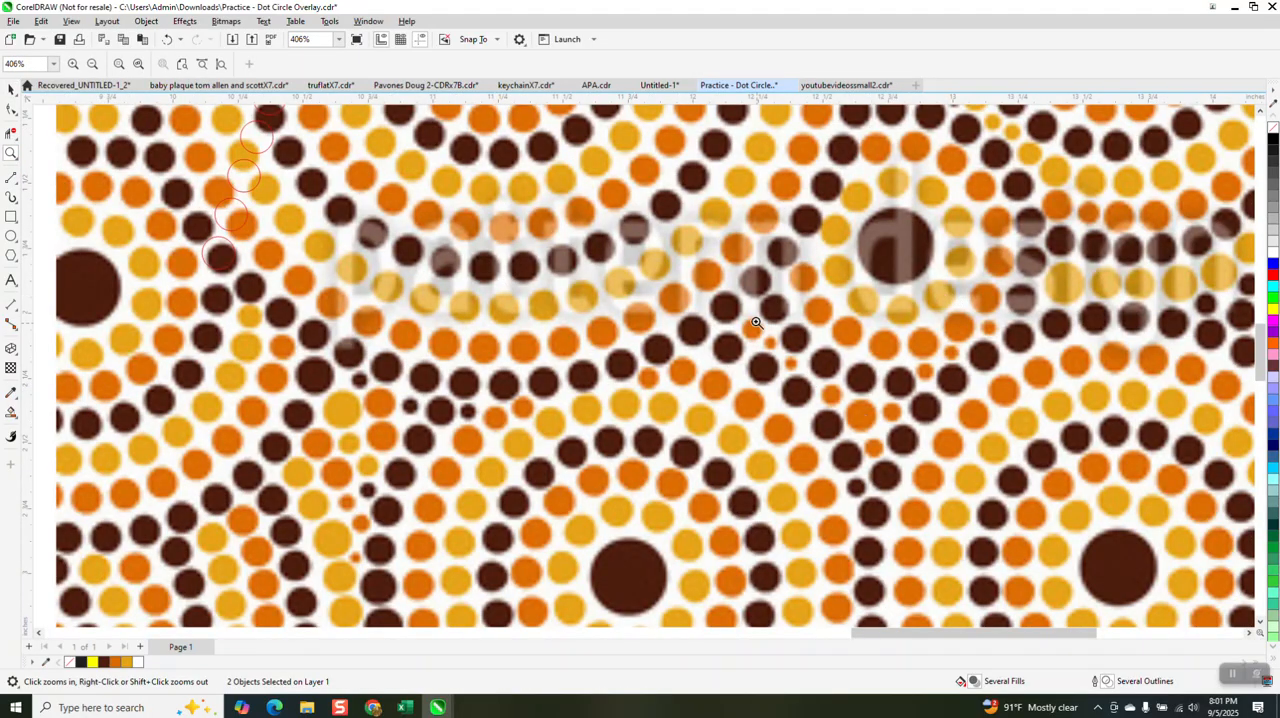
scroll(868, 245, down, 3)
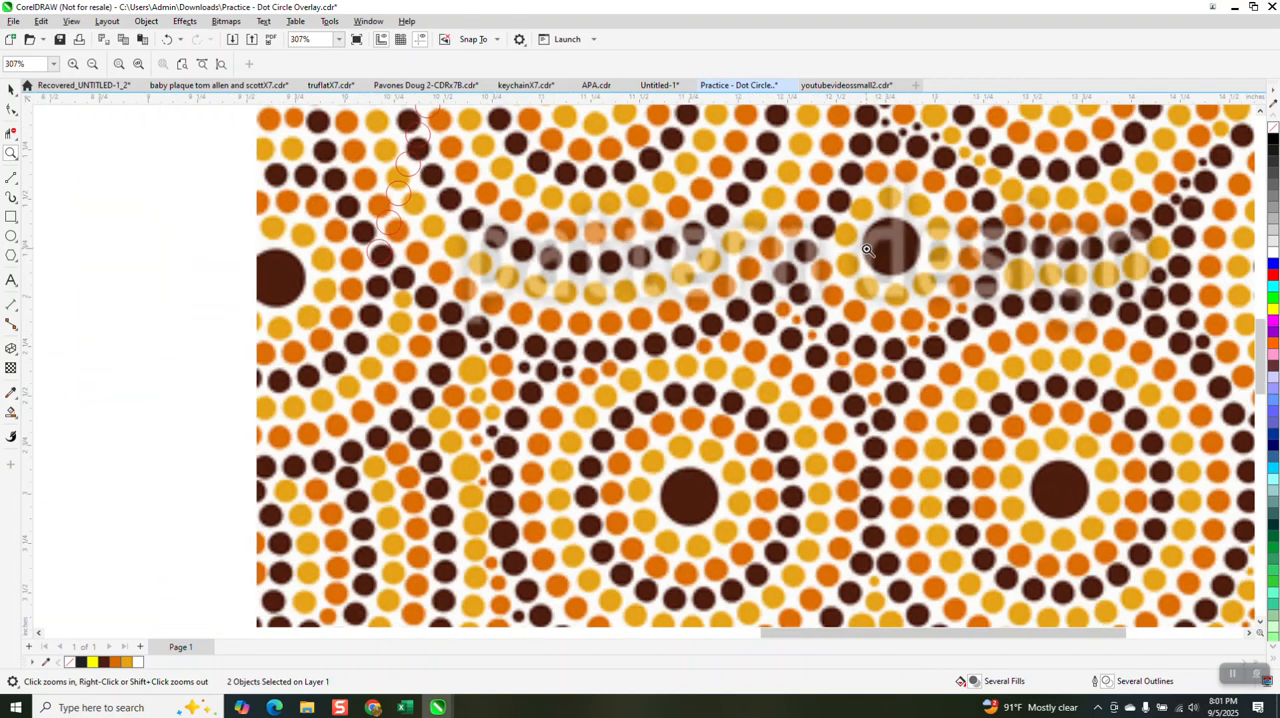
click(11, 89)
scroll(425, 275, down, 1)
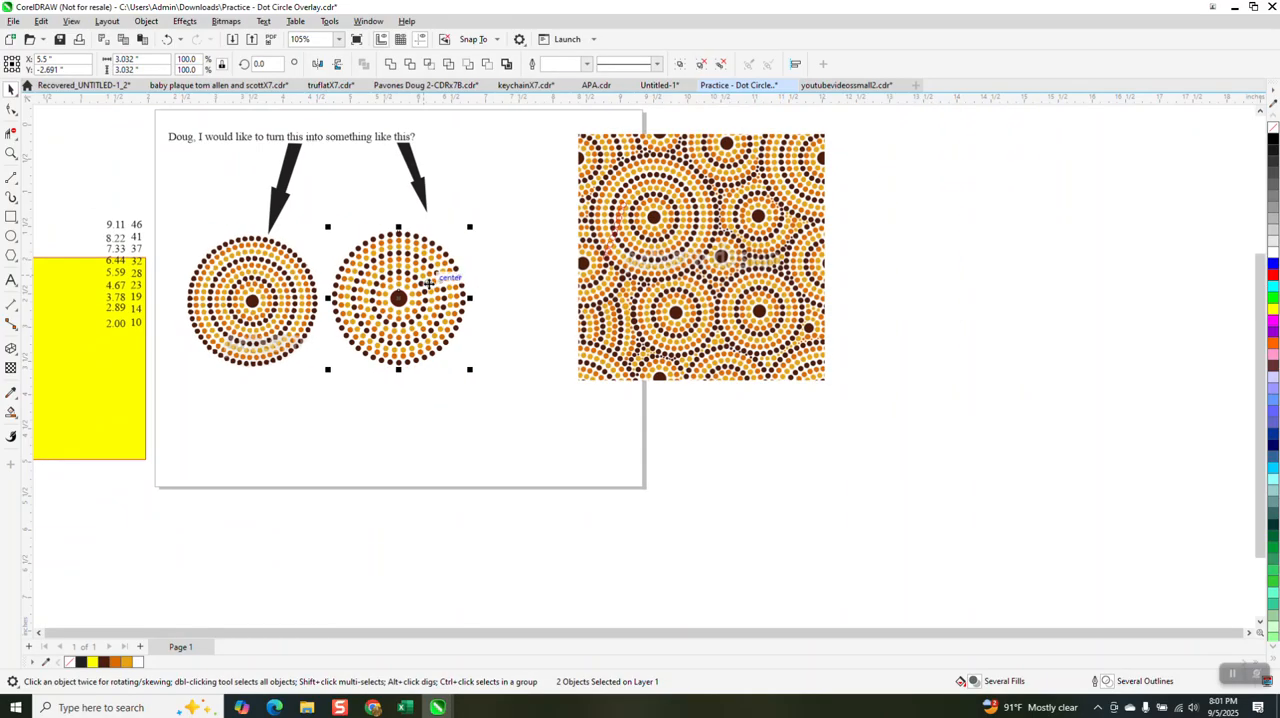
drag(471, 229, 448, 250)
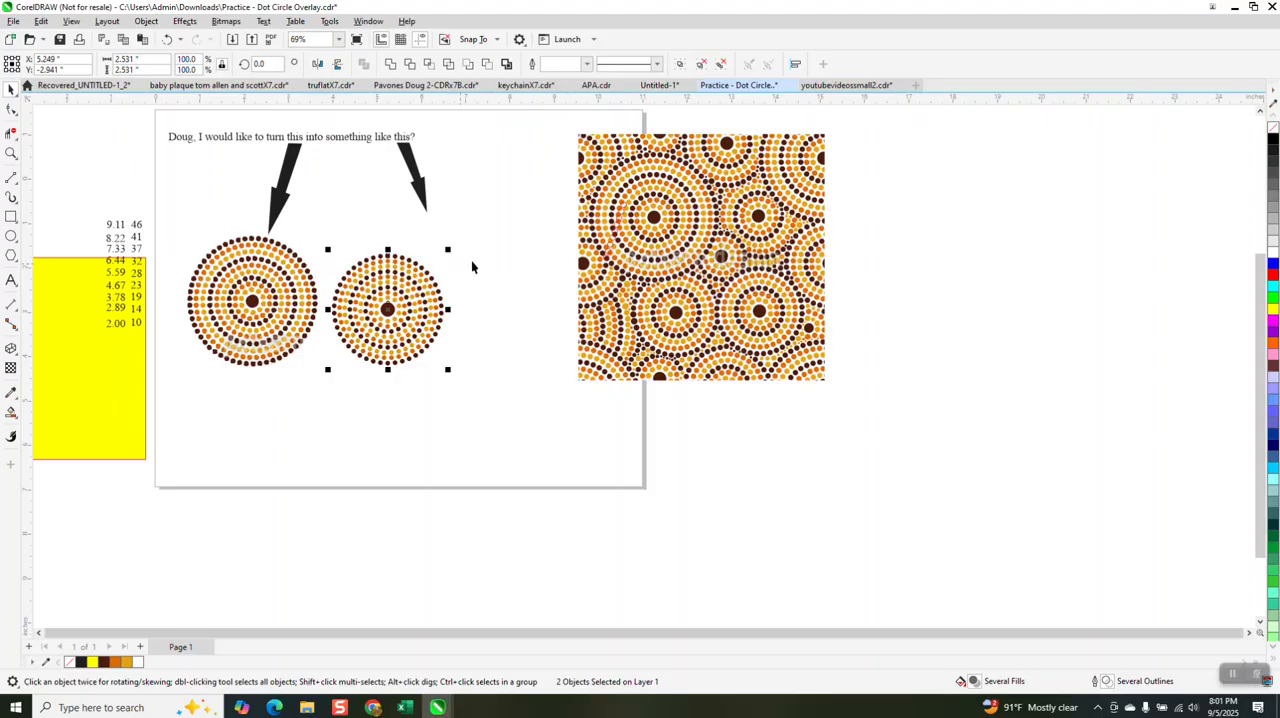
Step: Create a smaller copy of the dot circle, about 1.23 inches wide, and place it over the original's lower edge
drag(447, 249, 424, 308)
right_click(424, 308)
drag(365, 338, 402, 372)
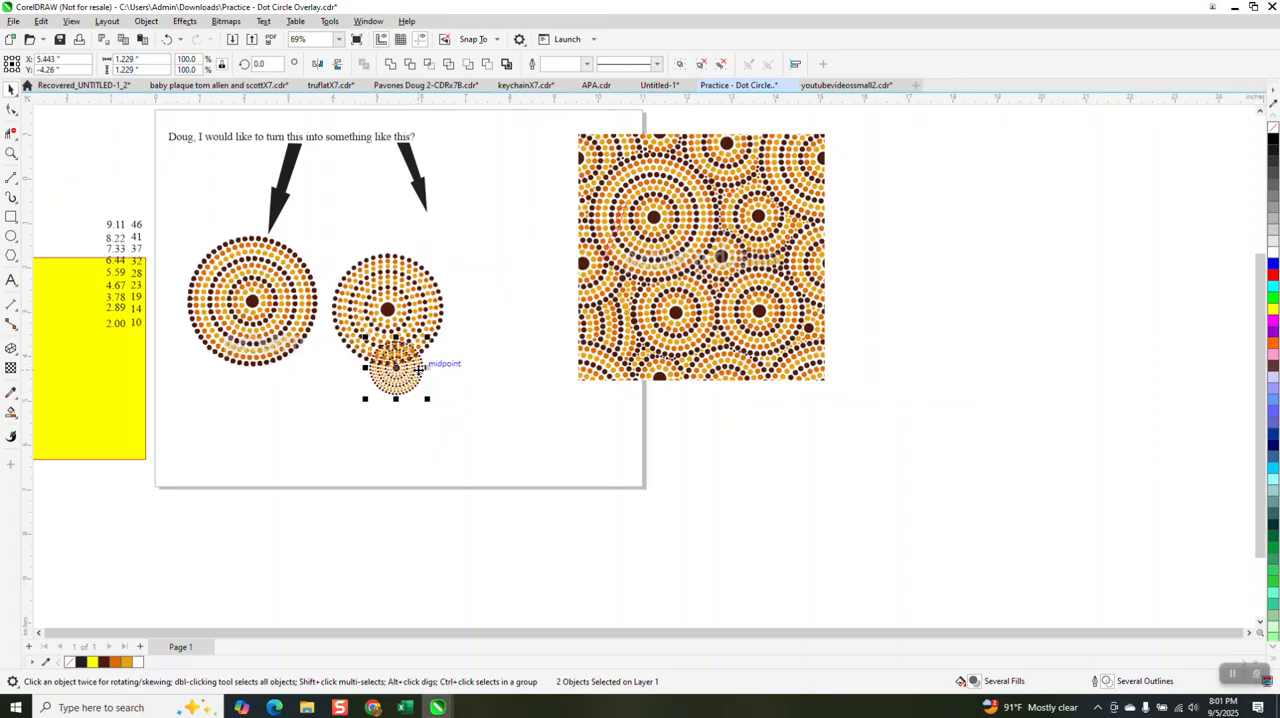
Step: Send the small dot circle to the back of the page, behind the larger dot circle
click(146, 21)
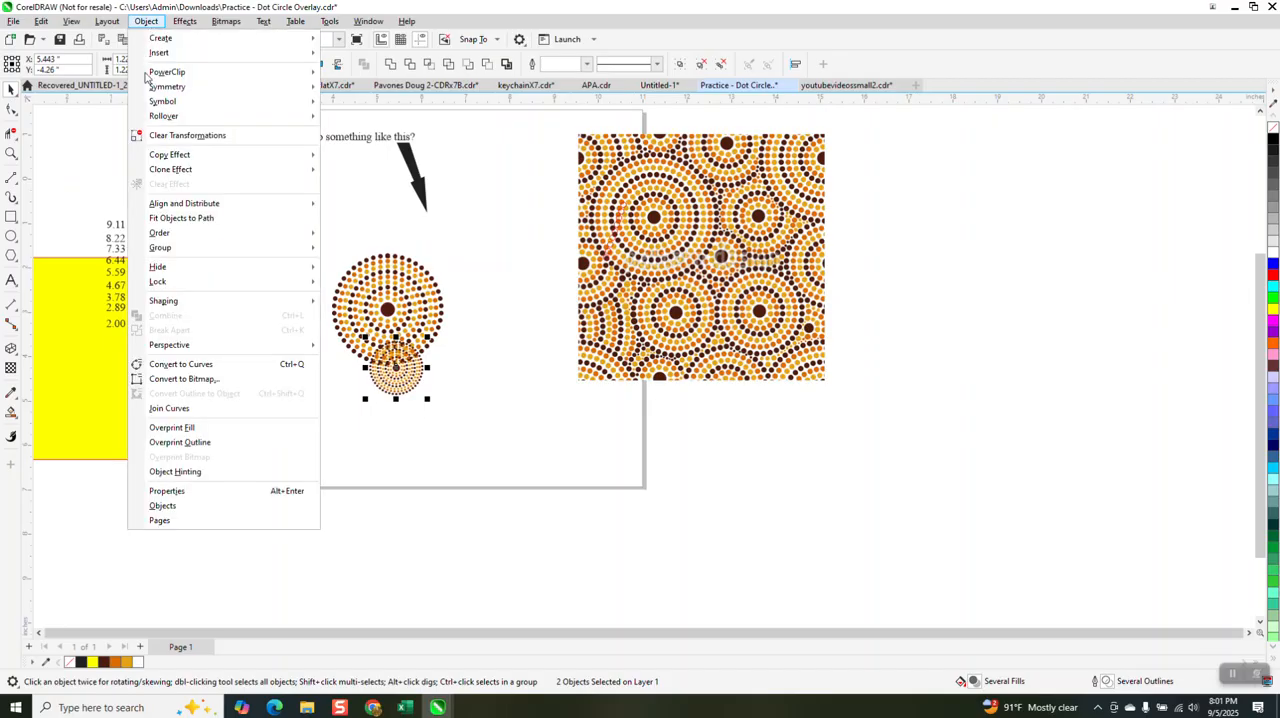
mouse_move(180, 232)
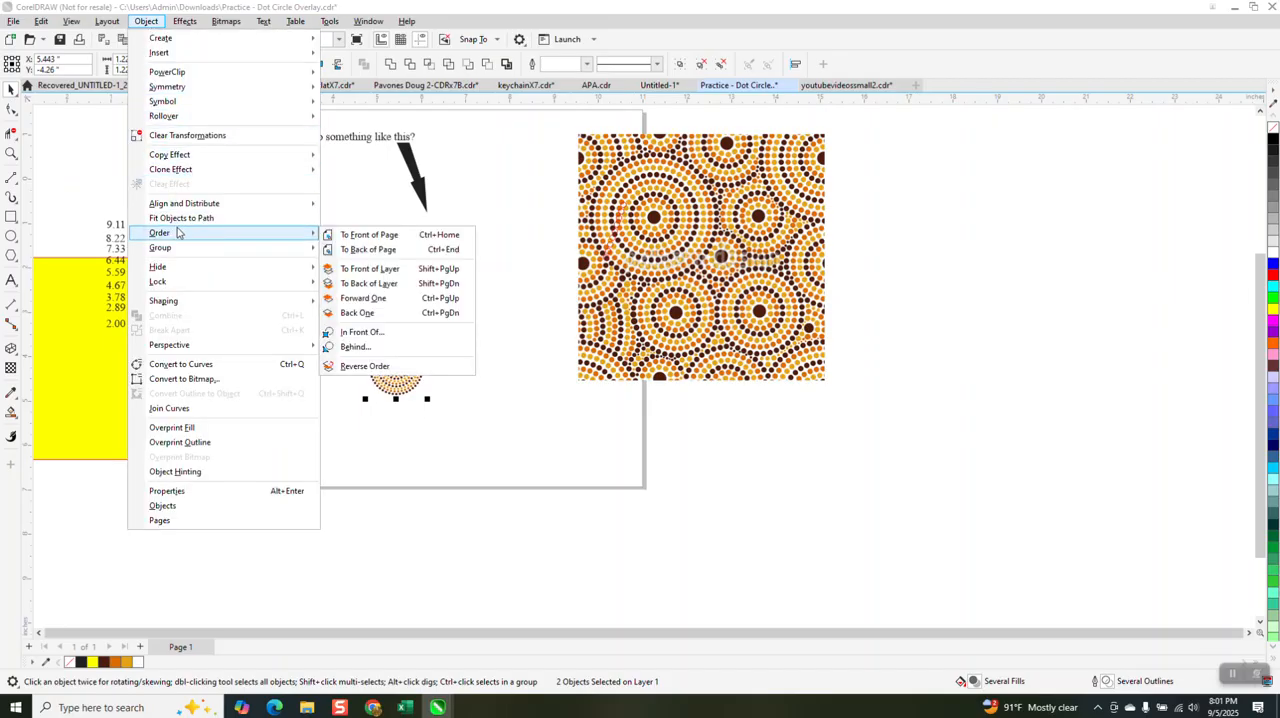
click(370, 249)
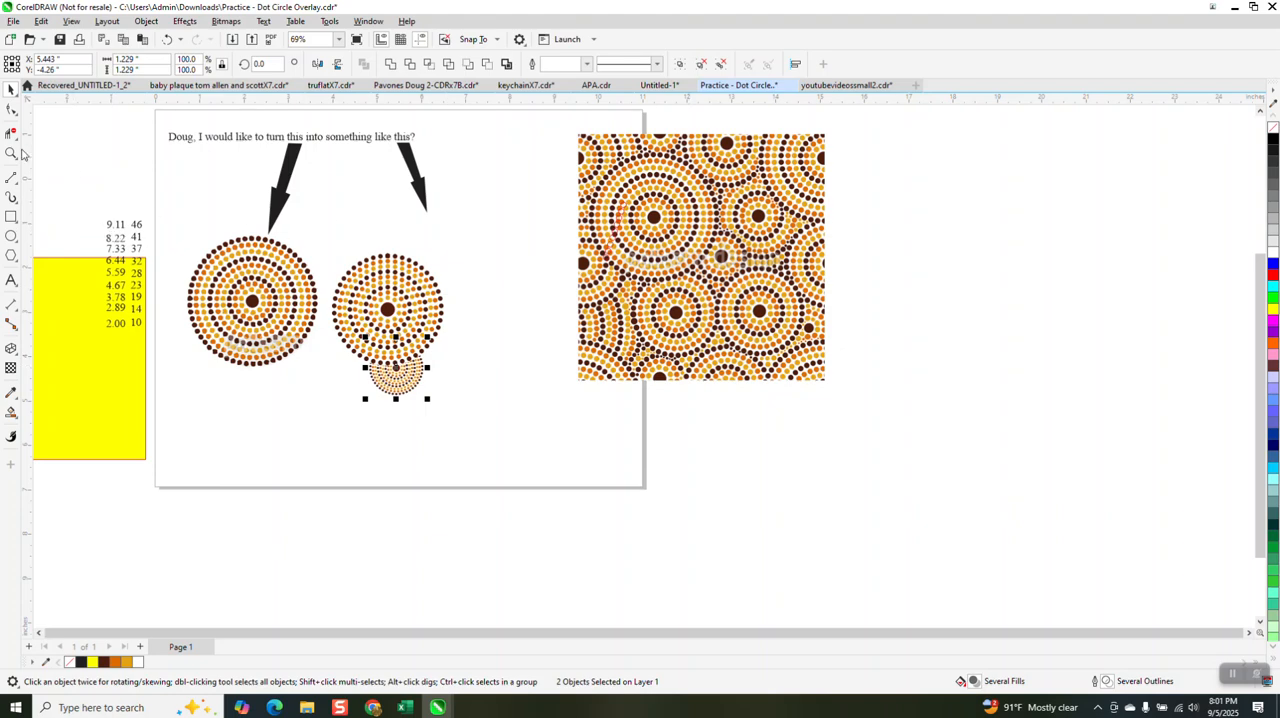
Step: Examine how the dots overlap in the reference pattern and where the large dot circle covers the small one
click(11, 153)
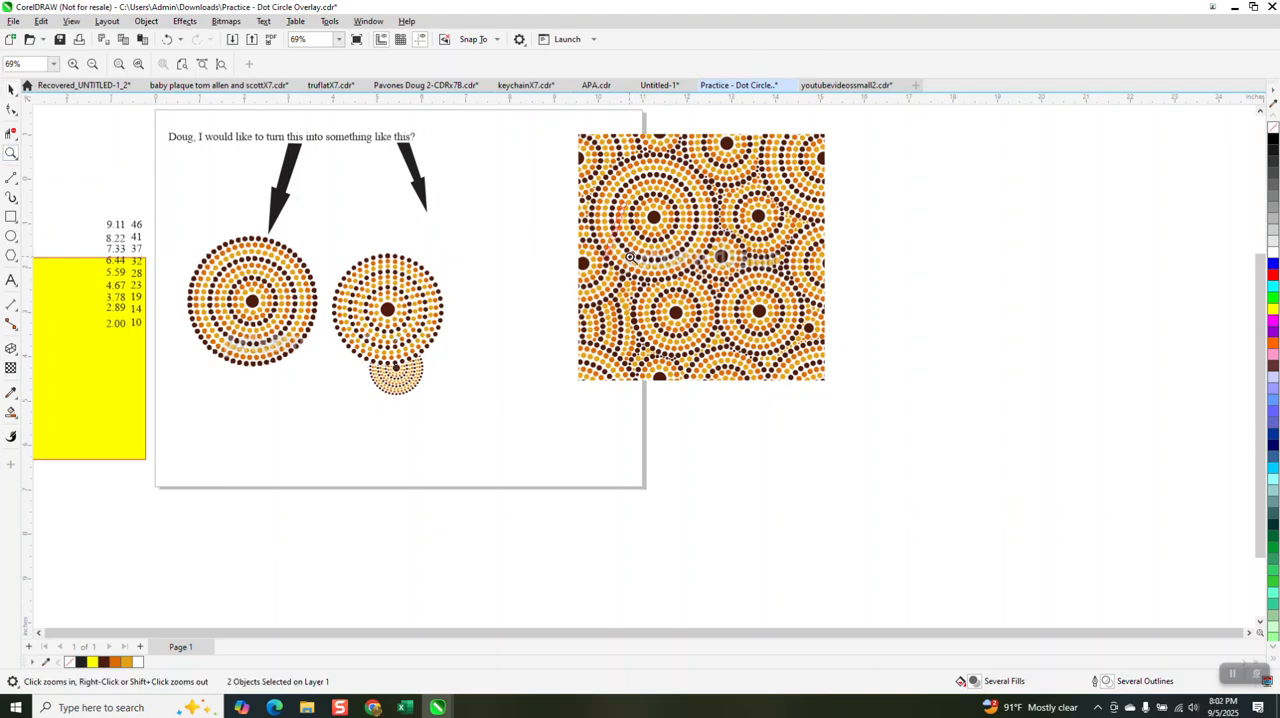
drag(631, 262, 785, 375)
scroll(778, 362, down, 5)
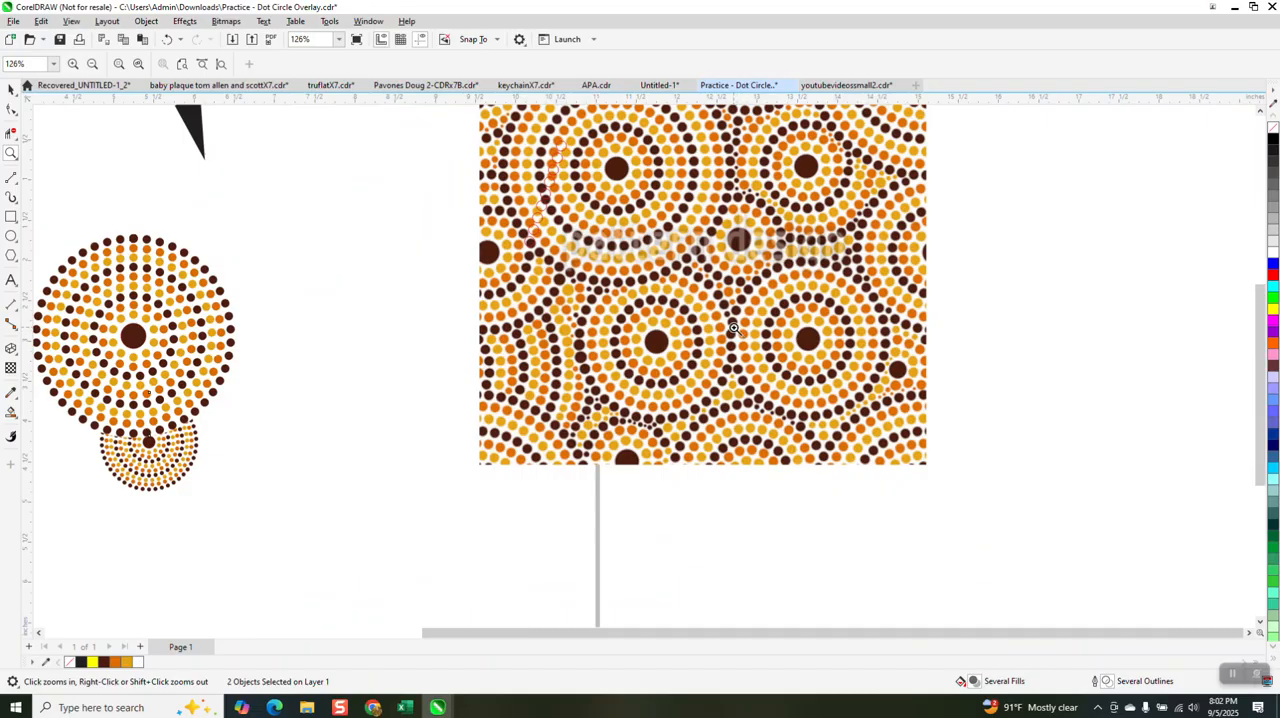
scroll(734, 328, down, 1)
drag(186, 378, 303, 467)
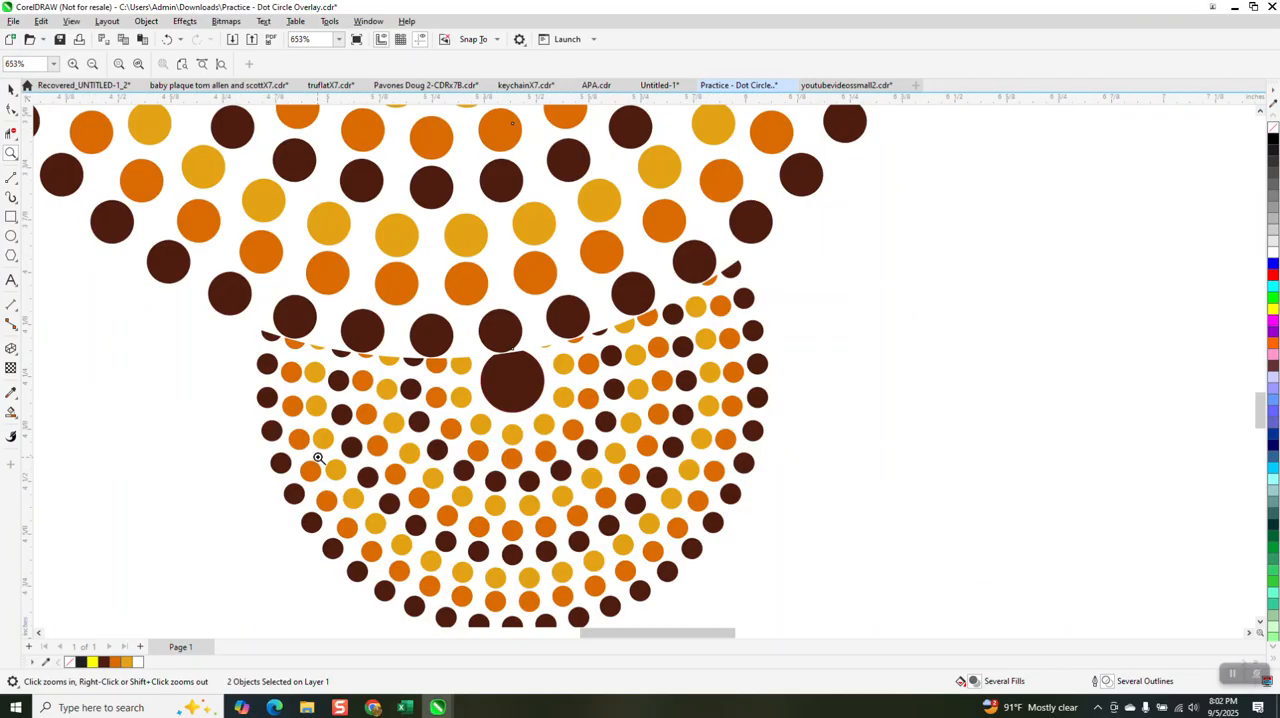
scroll(318, 457, down, 5)
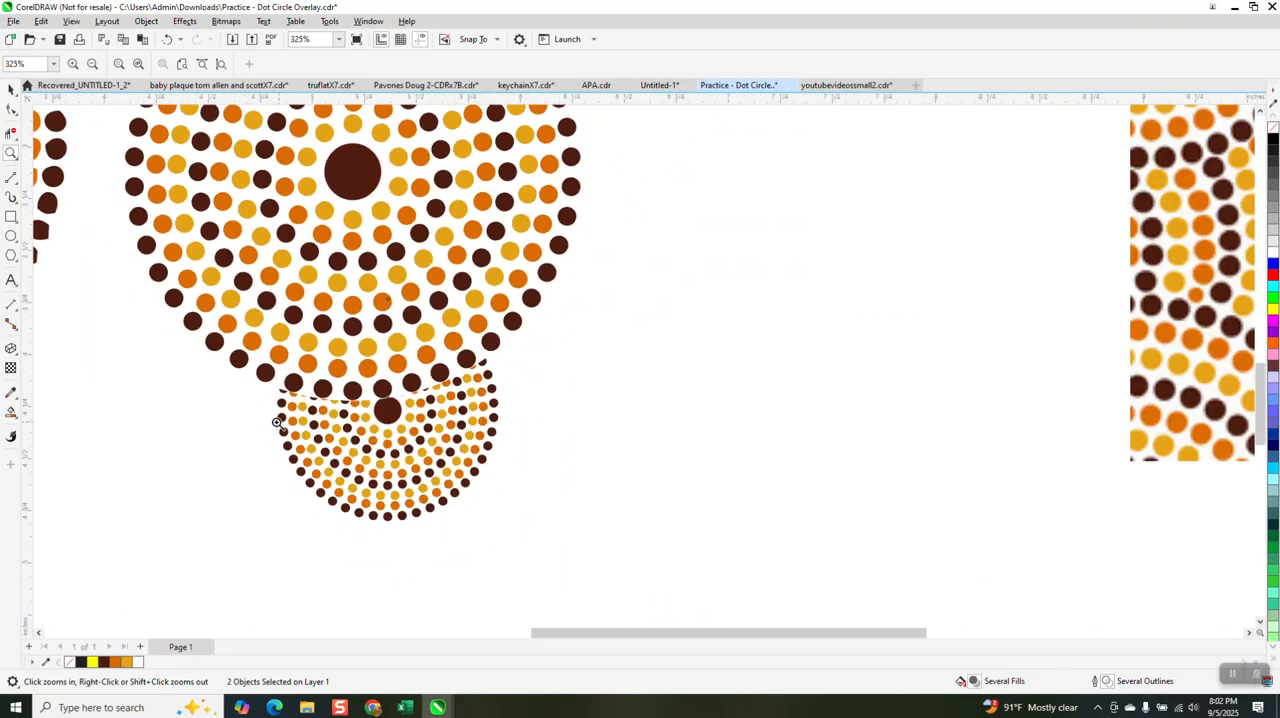
scroll(277, 422, down, 2)
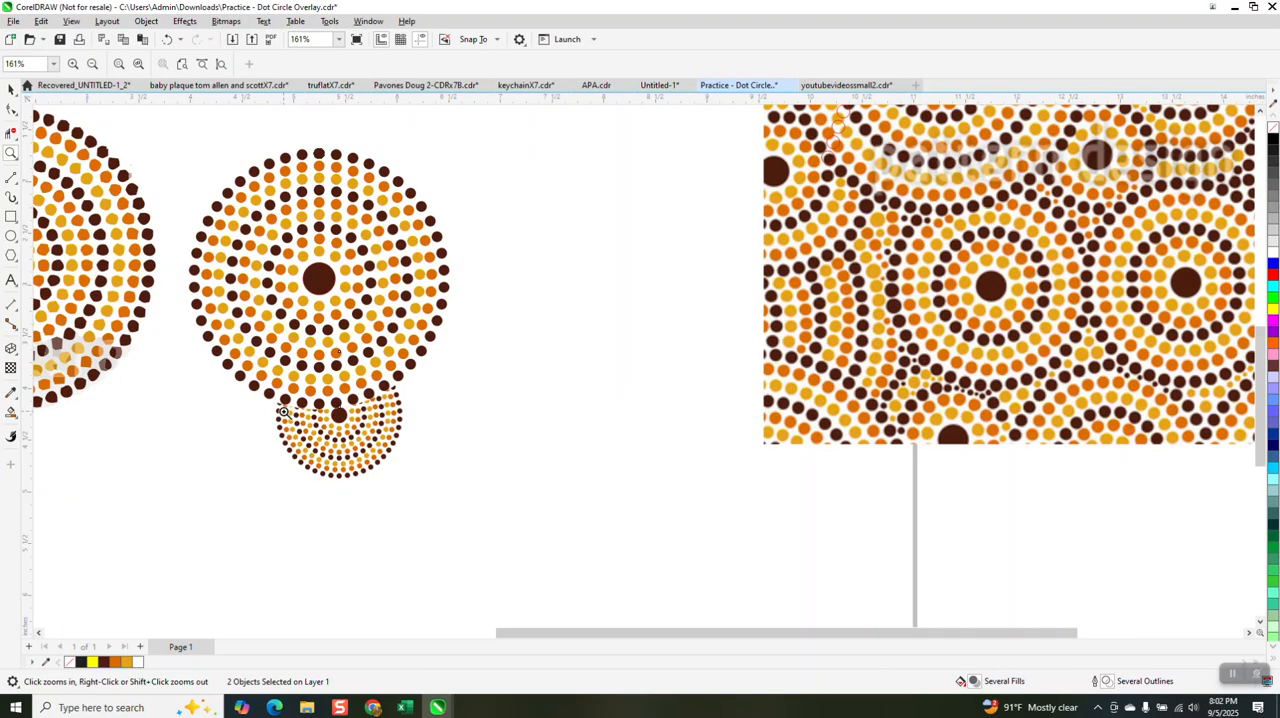
scroll(385, 400, down, 1)
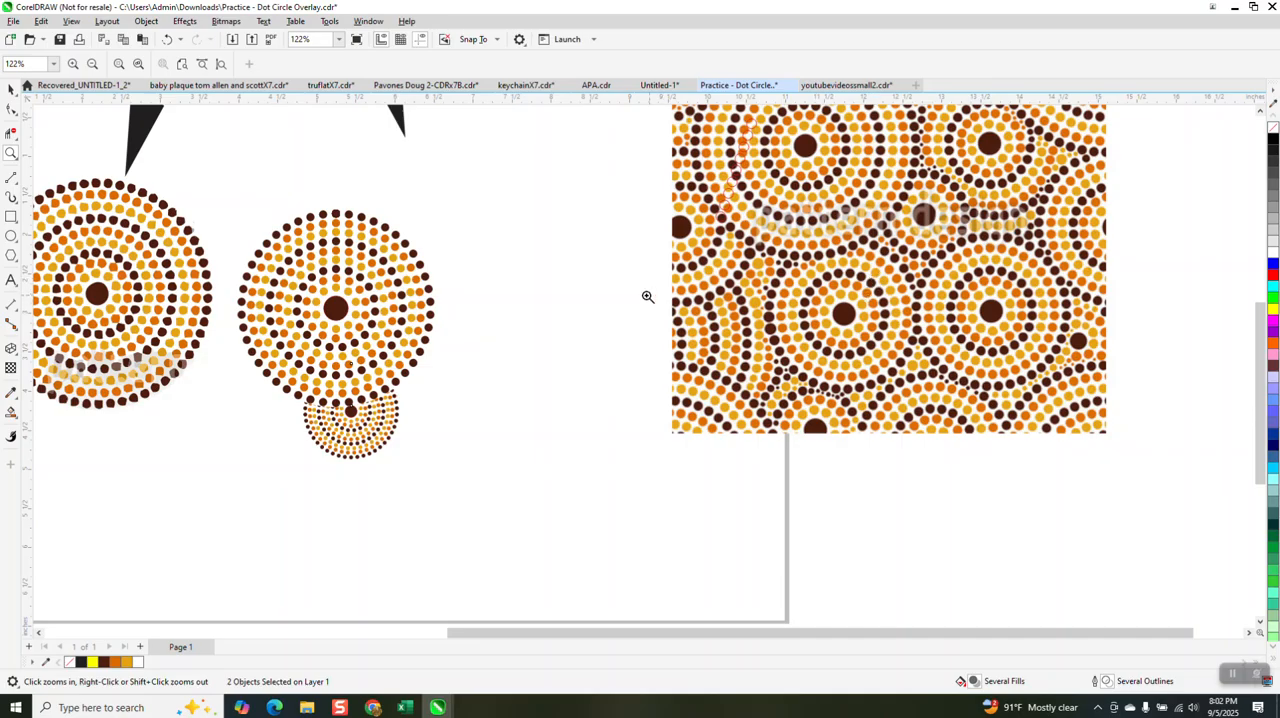
drag(288, 203, 420, 330)
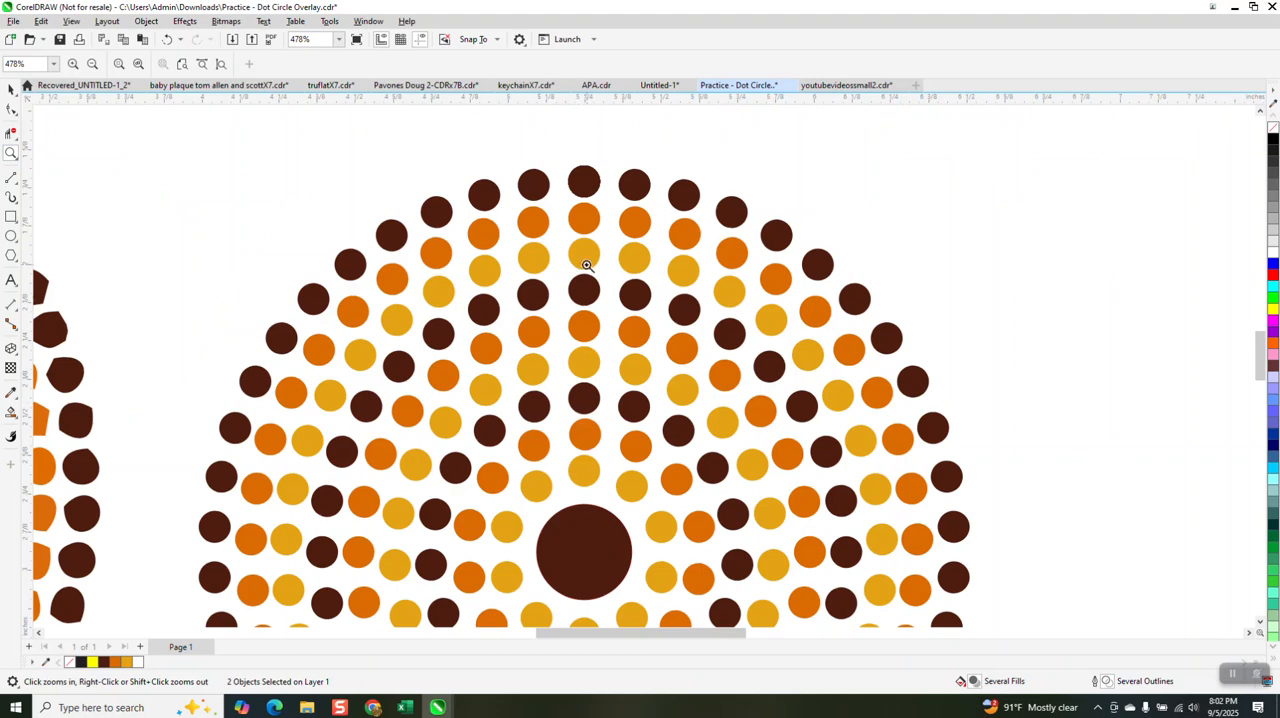
scroll(583, 183, down, 3)
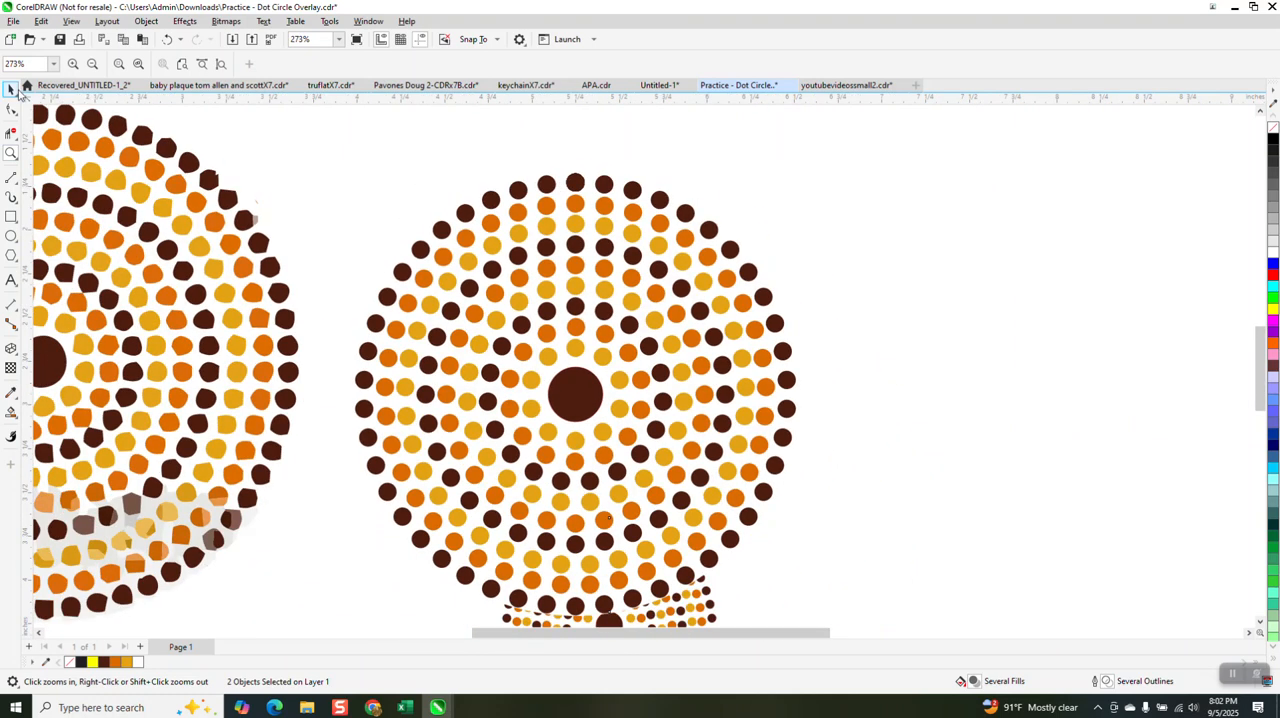
scroll(580, 213, down, 3)
key(space)
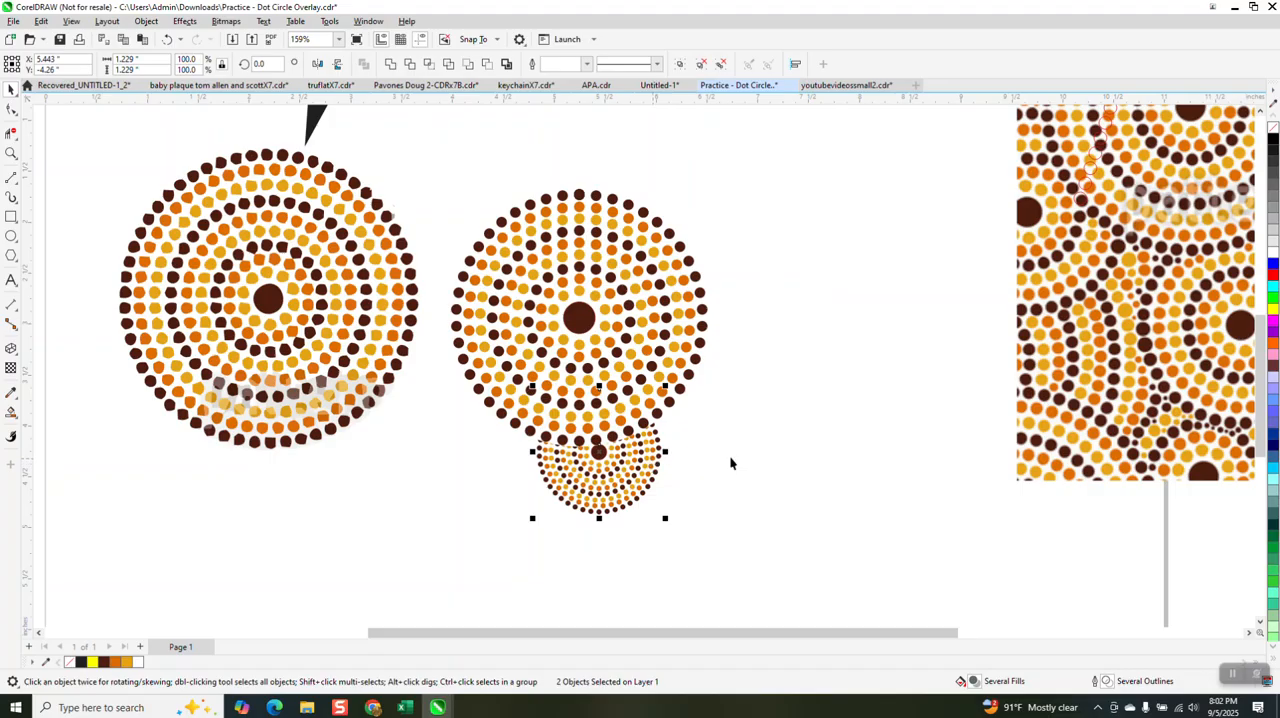
scroll(796, 432, down, 2)
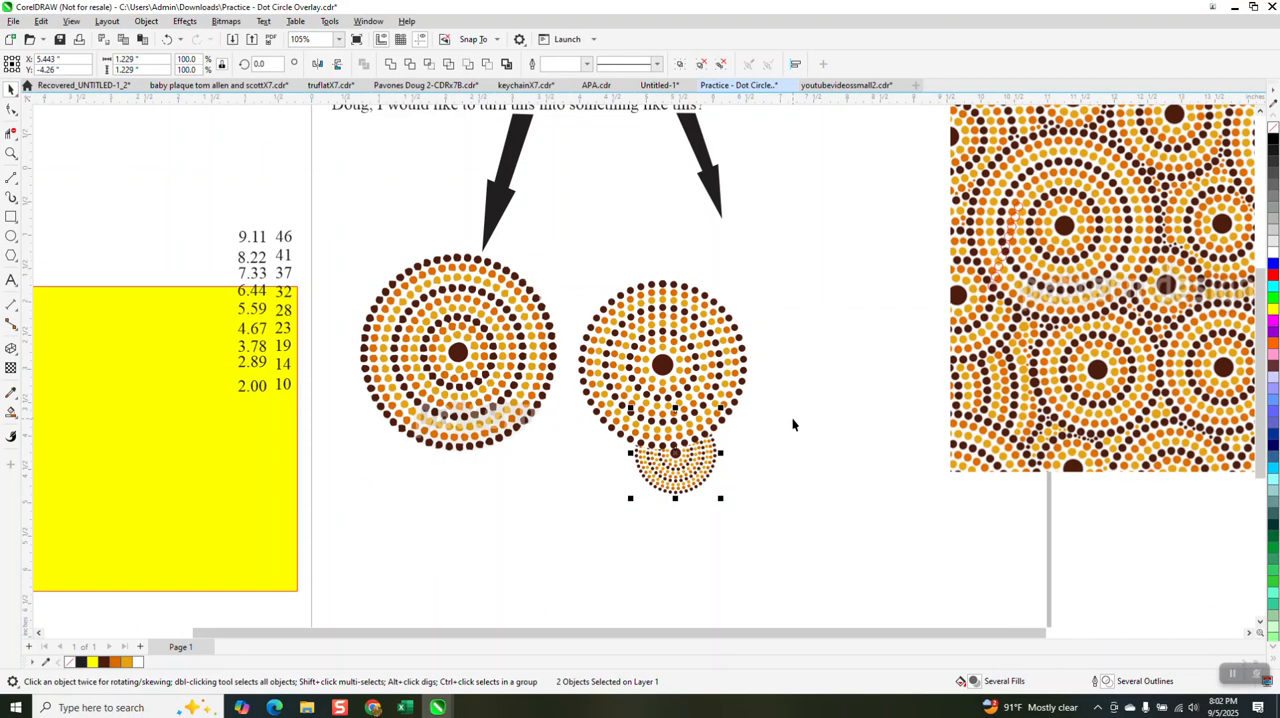
Step: Rotate the small dot circle to about 102.6 degrees and move it to the large circle's lower-right edge
click(697, 462)
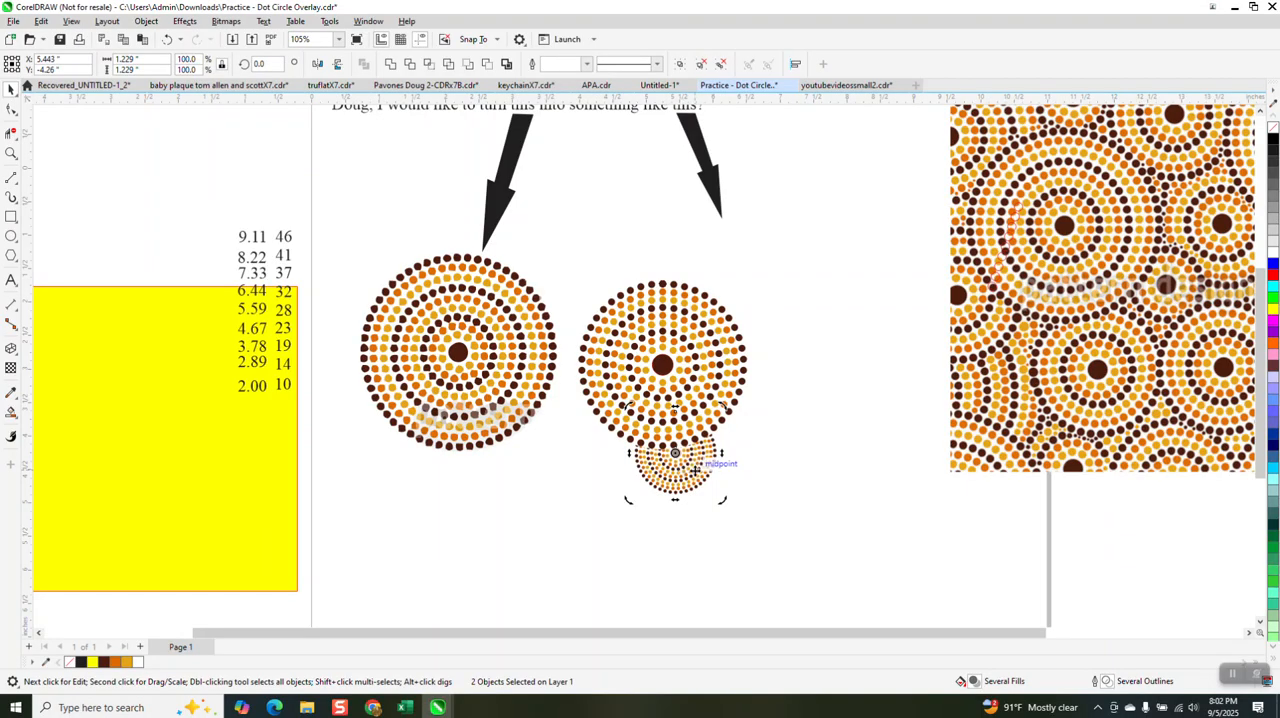
drag(722, 500, 776, 454)
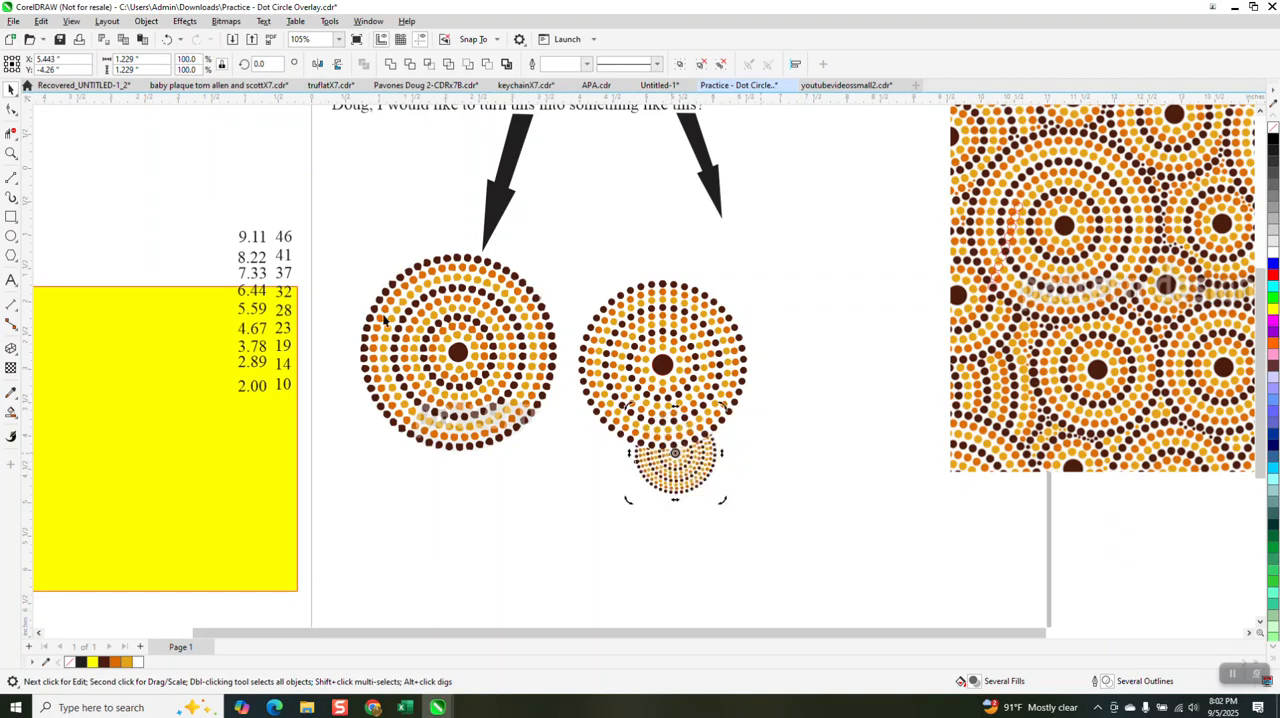
click(710, 470)
drag(700, 473, 778, 430)
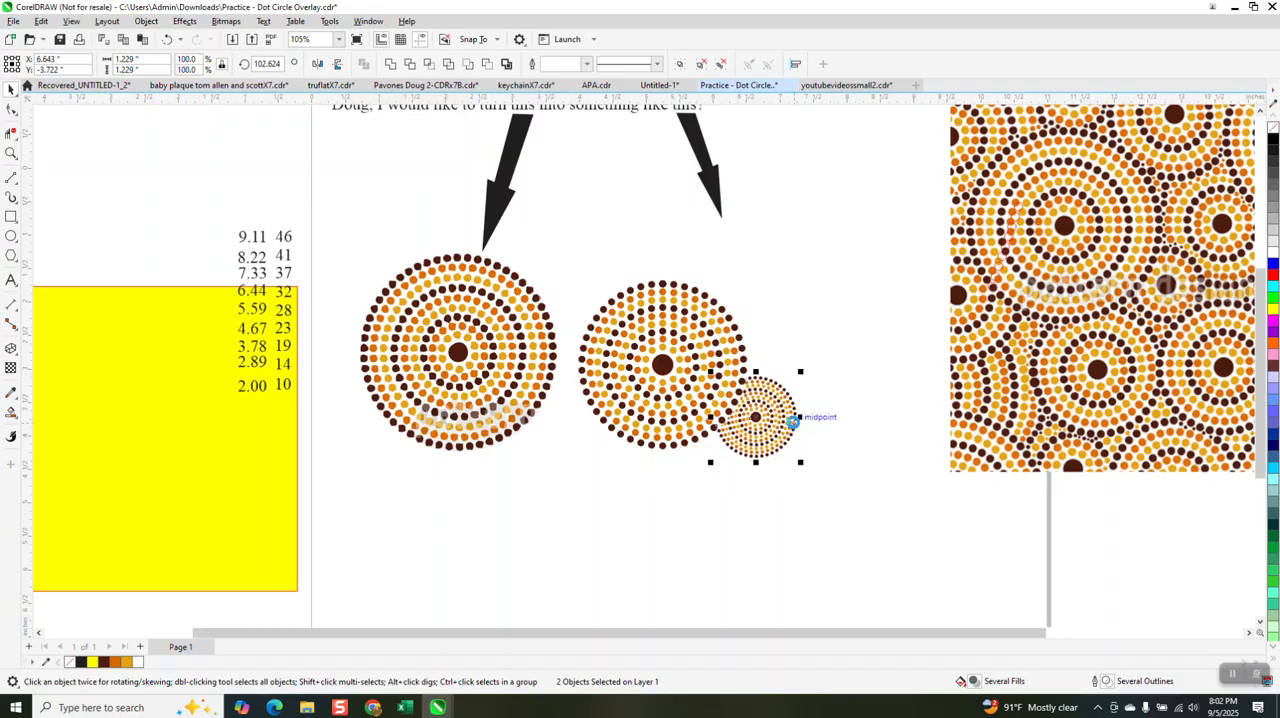
Step: Place a copy of the small rotated dot circle against the underside of the large dot circle
drag(704, 468, 678, 473)
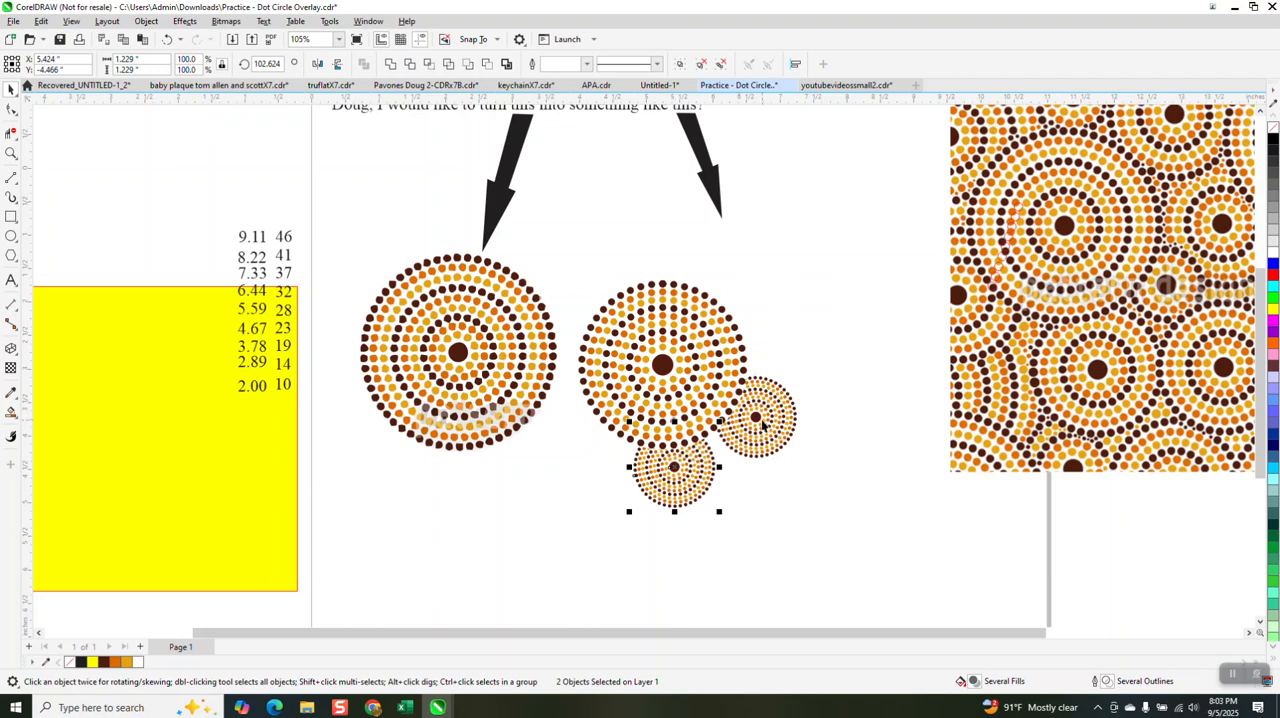
drag(706, 491, 680, 497)
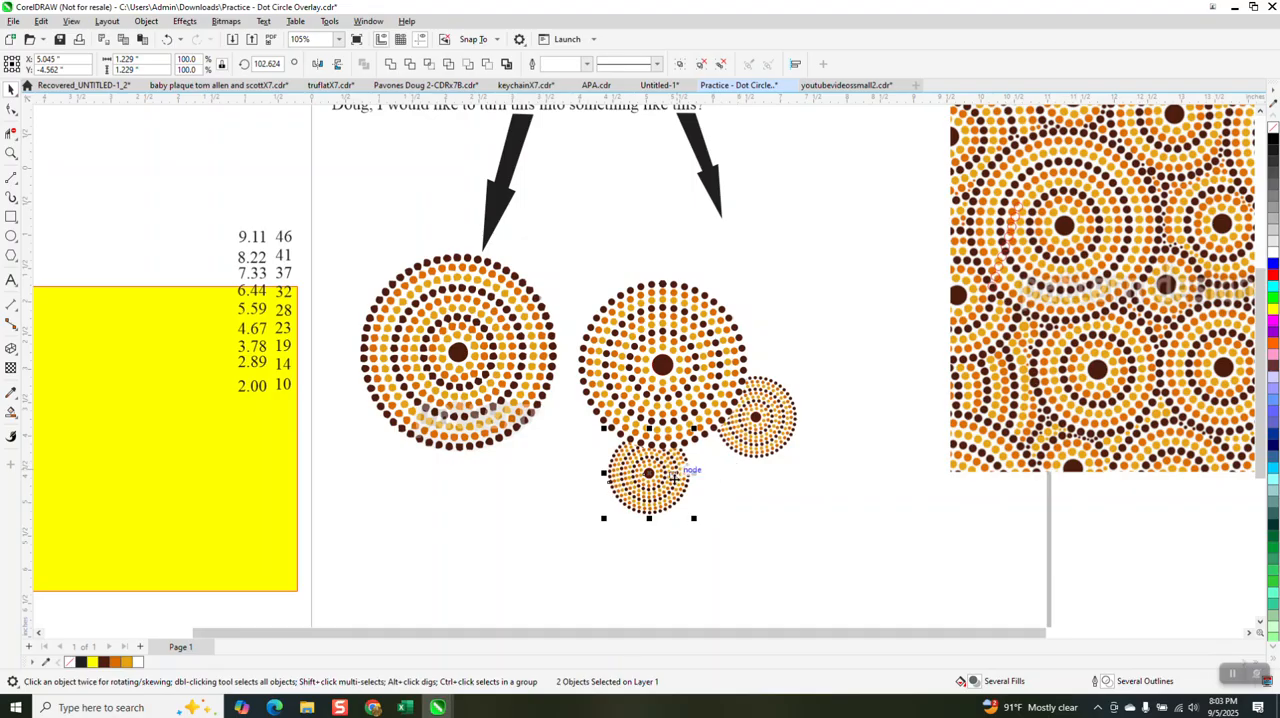
Step: Make a copy of the small dot circle scaled to about 1.03 inches and place it between the two small circles
drag(692, 431, 690, 443)
drag(660, 487, 731, 474)
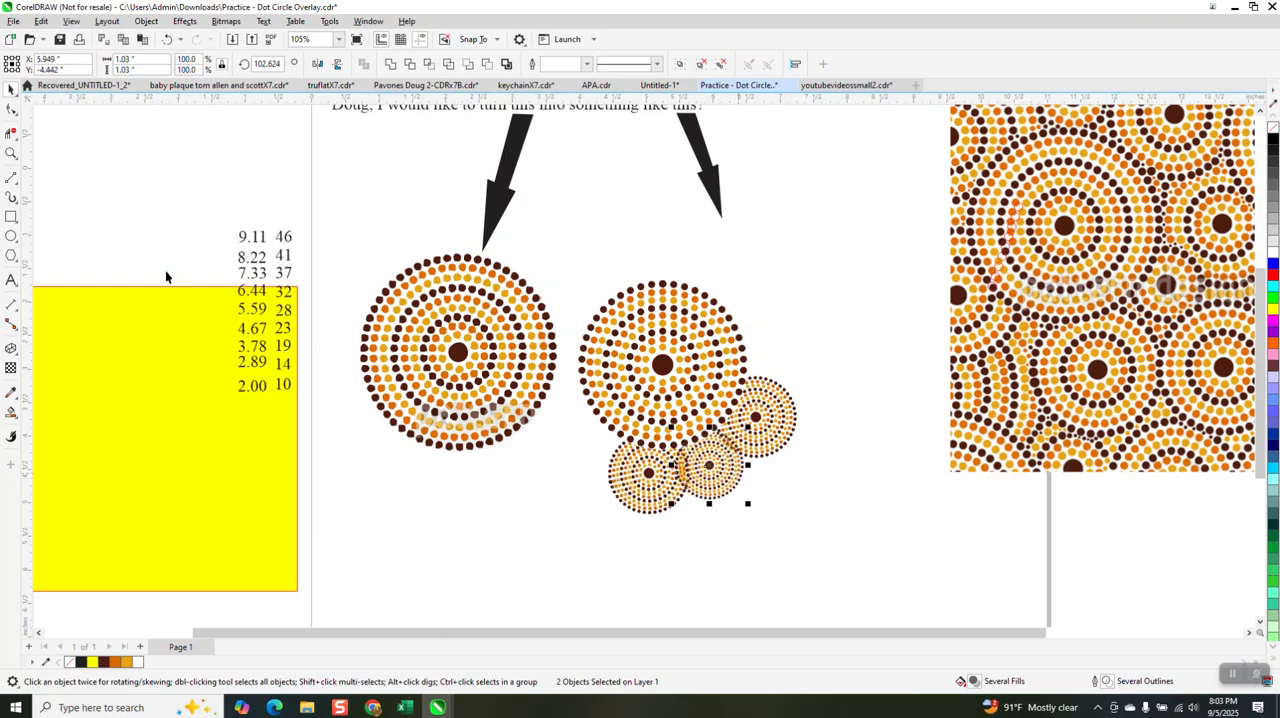
Step: Send the 1.03-inch dot circle to the back of the page, behind its neighbouring circles
click(12, 154)
drag(641, 449, 842, 553)
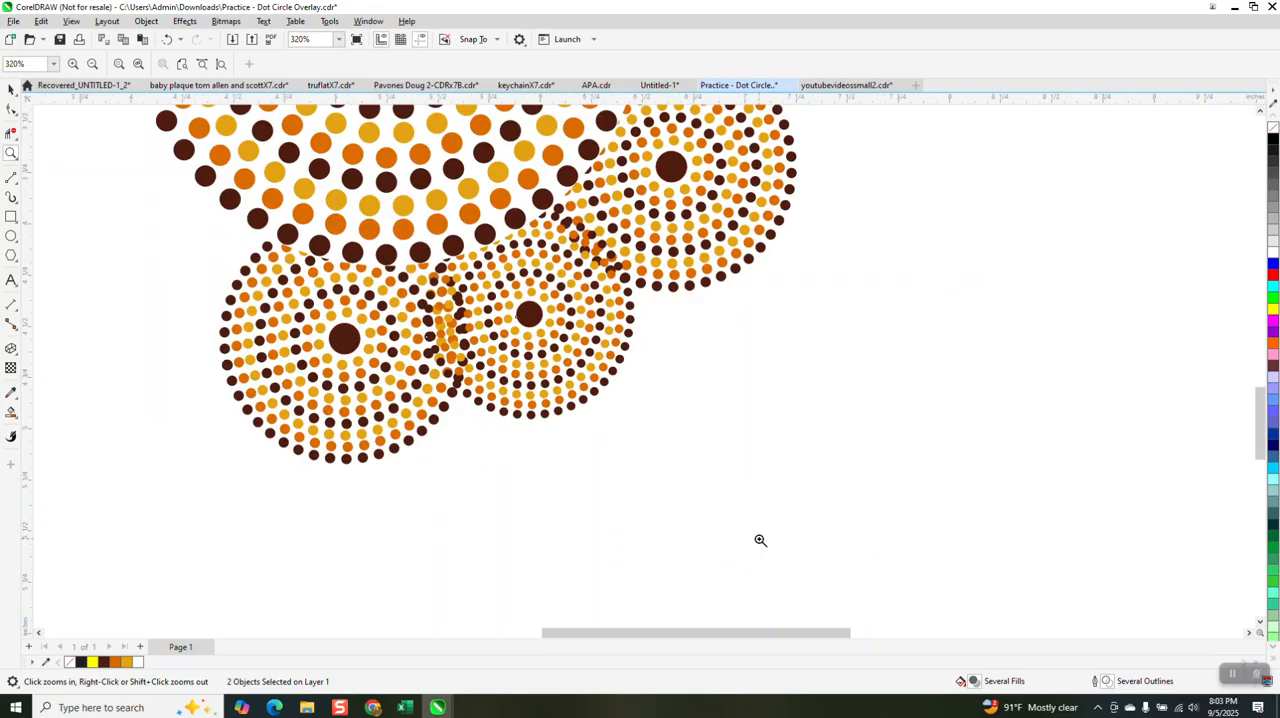
click(11, 88)
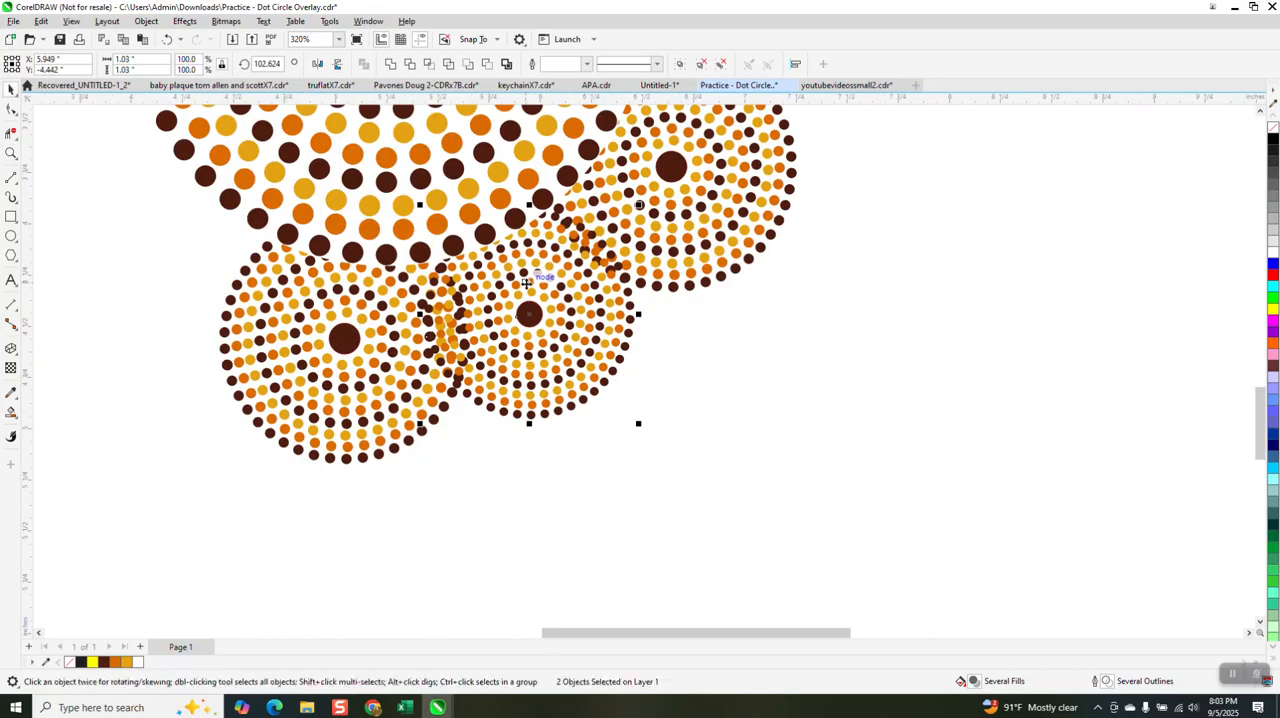
click(146, 21)
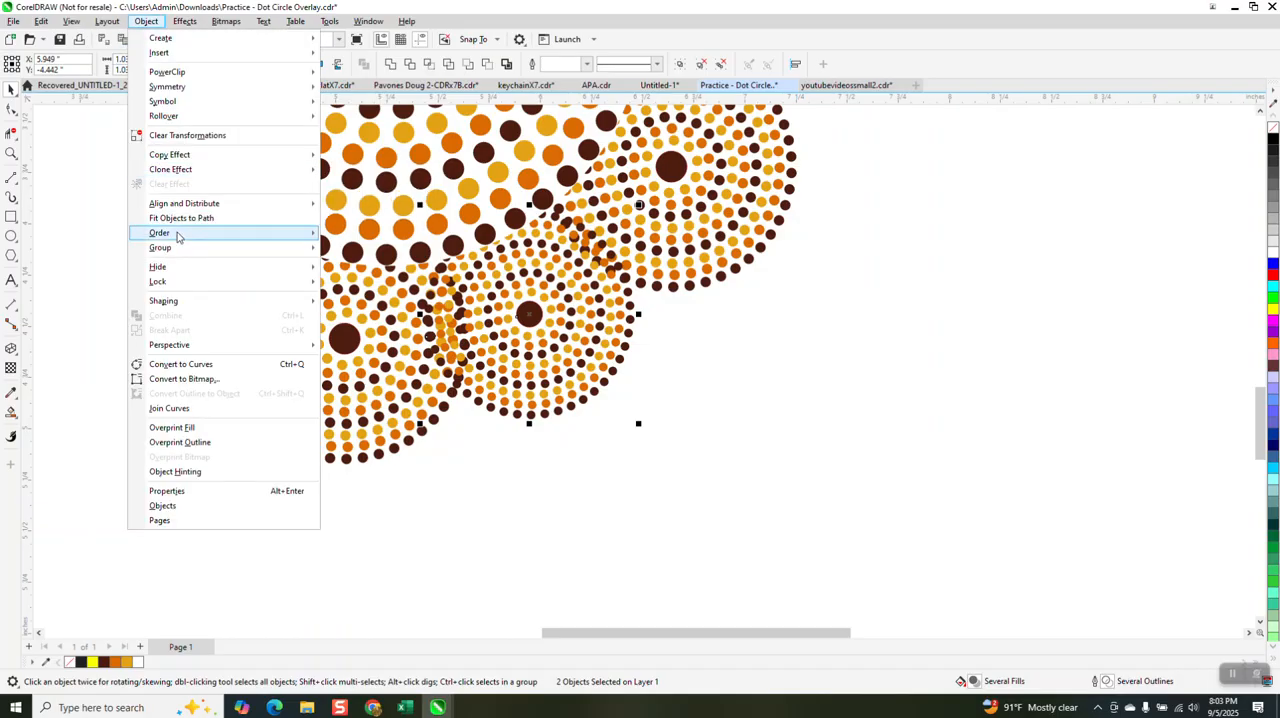
mouse_move(178, 237)
click(360, 250)
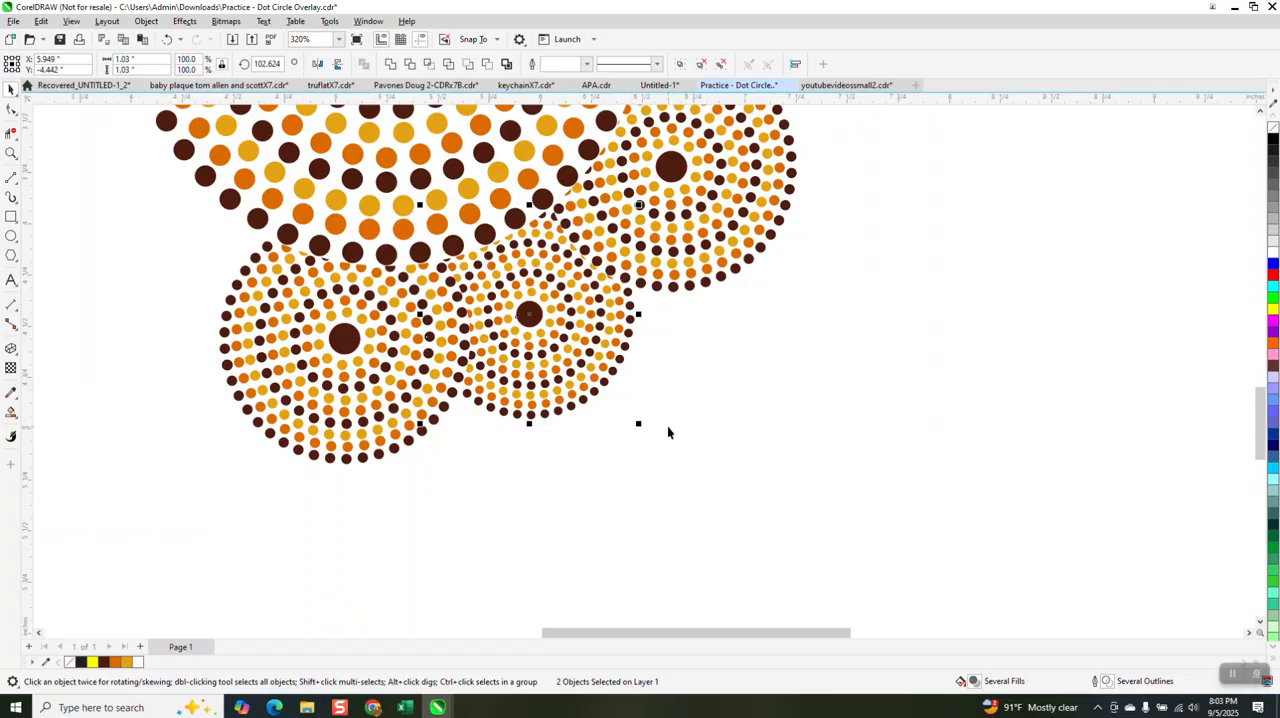
Step: Copy the small dot circle at the large circle's lower right and place the copy at its upper-right edge
scroll(640, 400, down, 2)
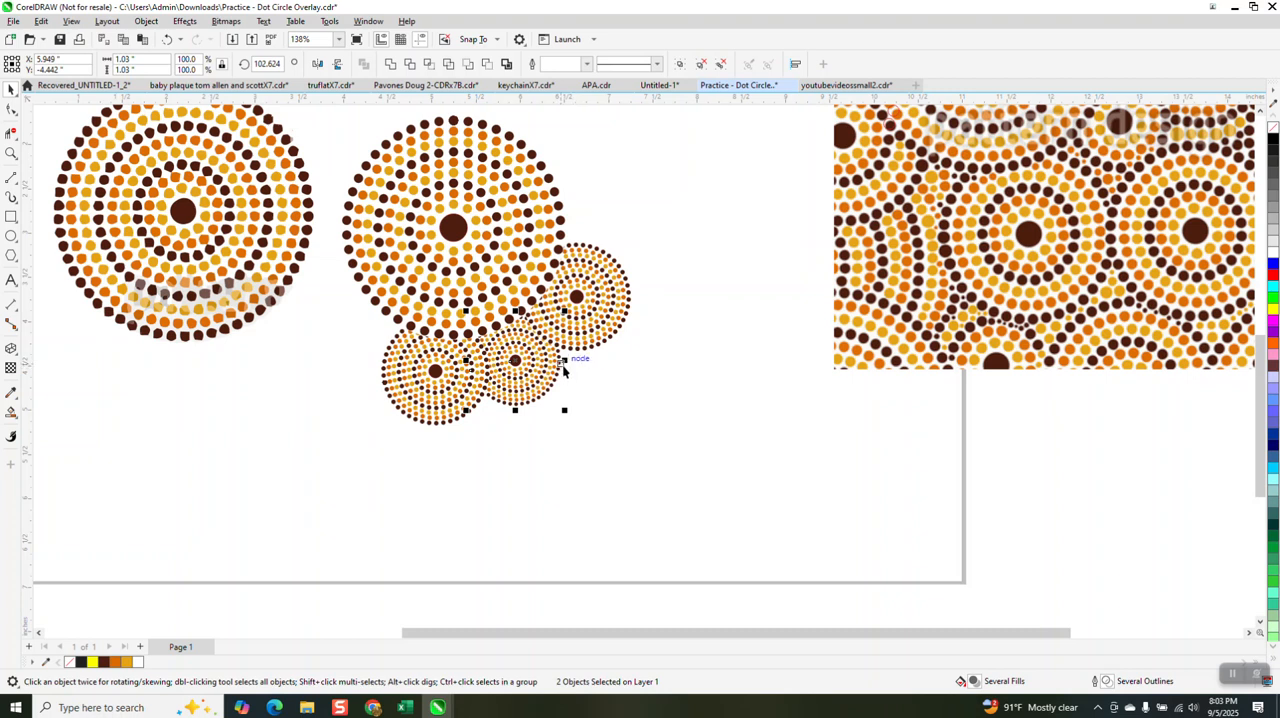
click(599, 312)
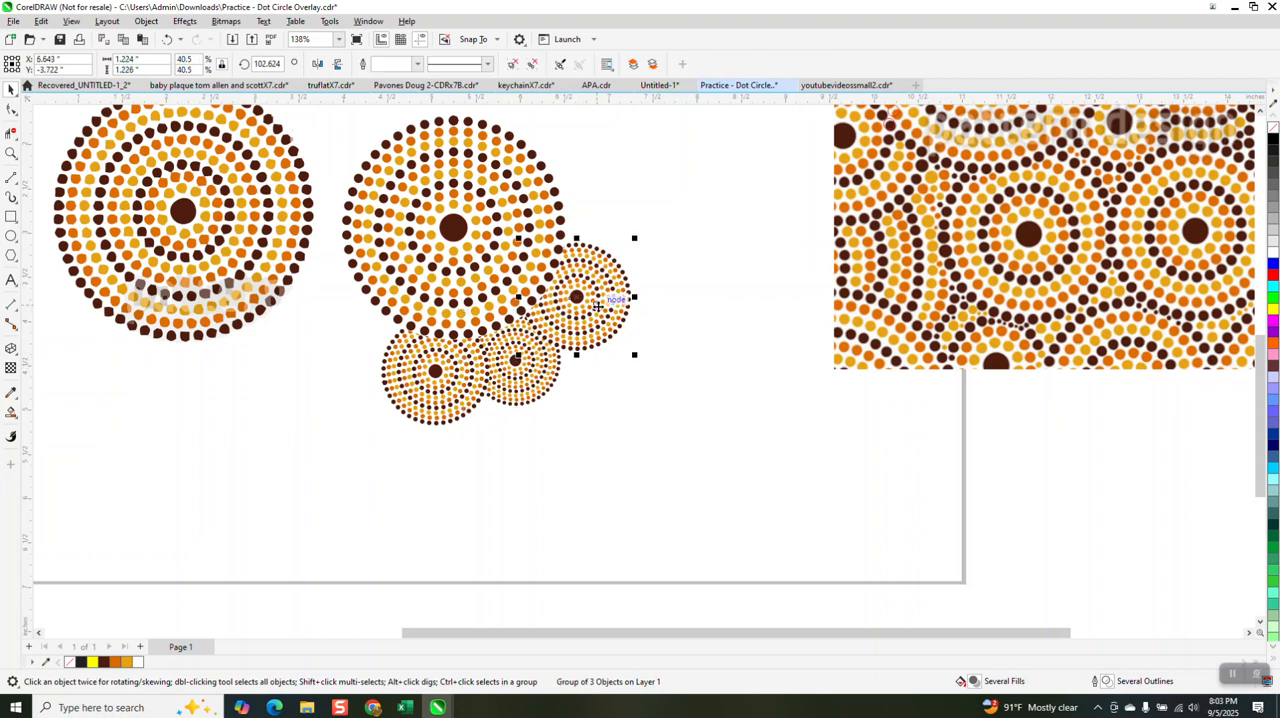
drag(578, 308, 598, 187)
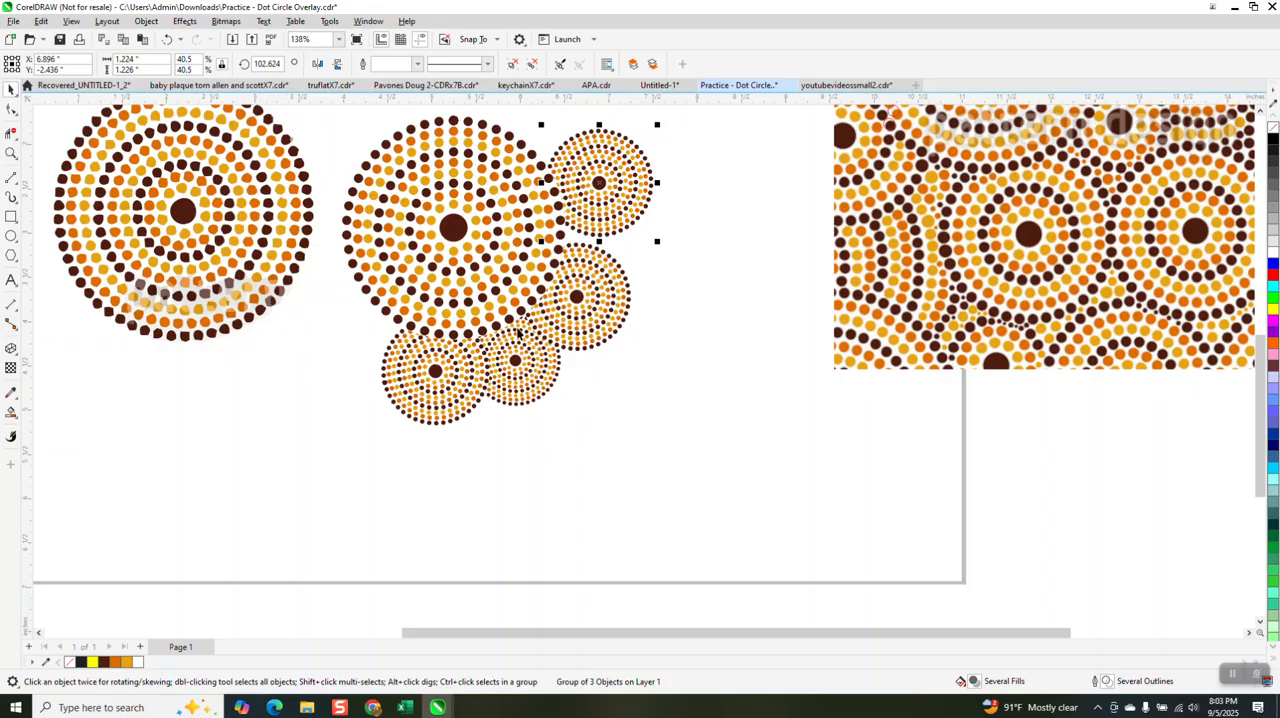
Step: Copy the 1.03-inch dot circle between the two small circles on the large circle's right side and send the copy to the back of the page
click(527, 350)
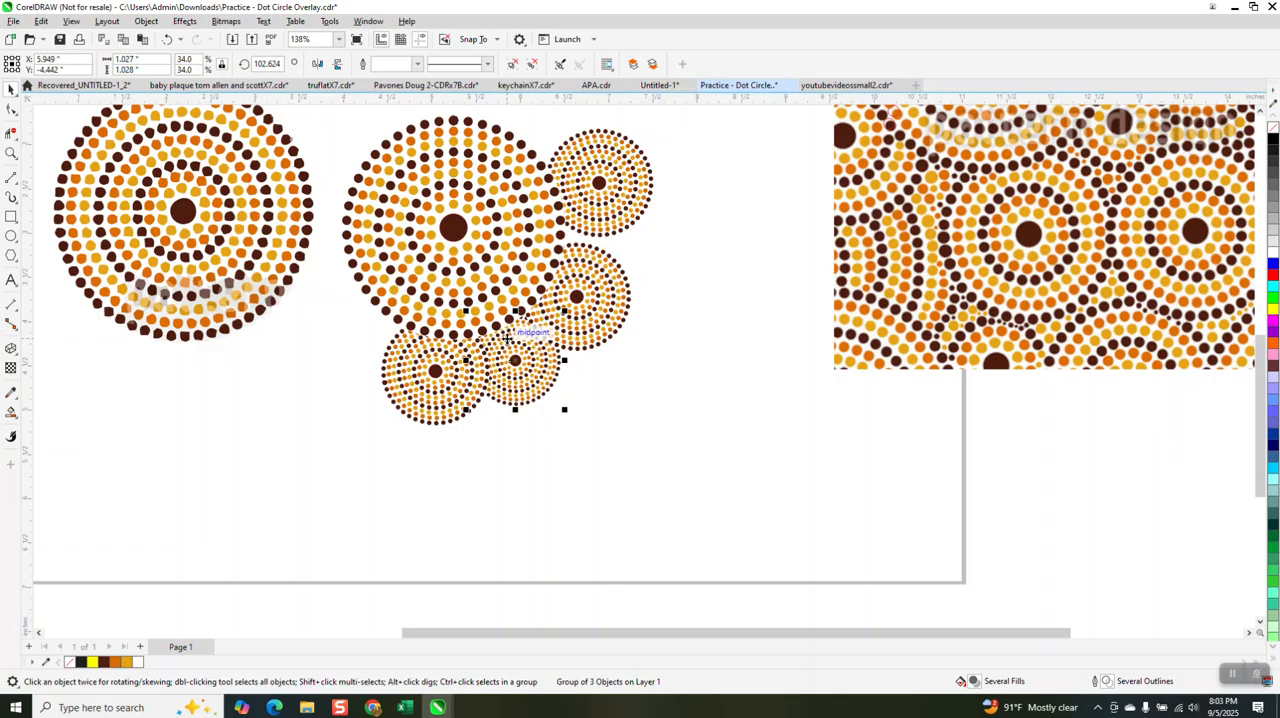
drag(508, 340, 658, 255)
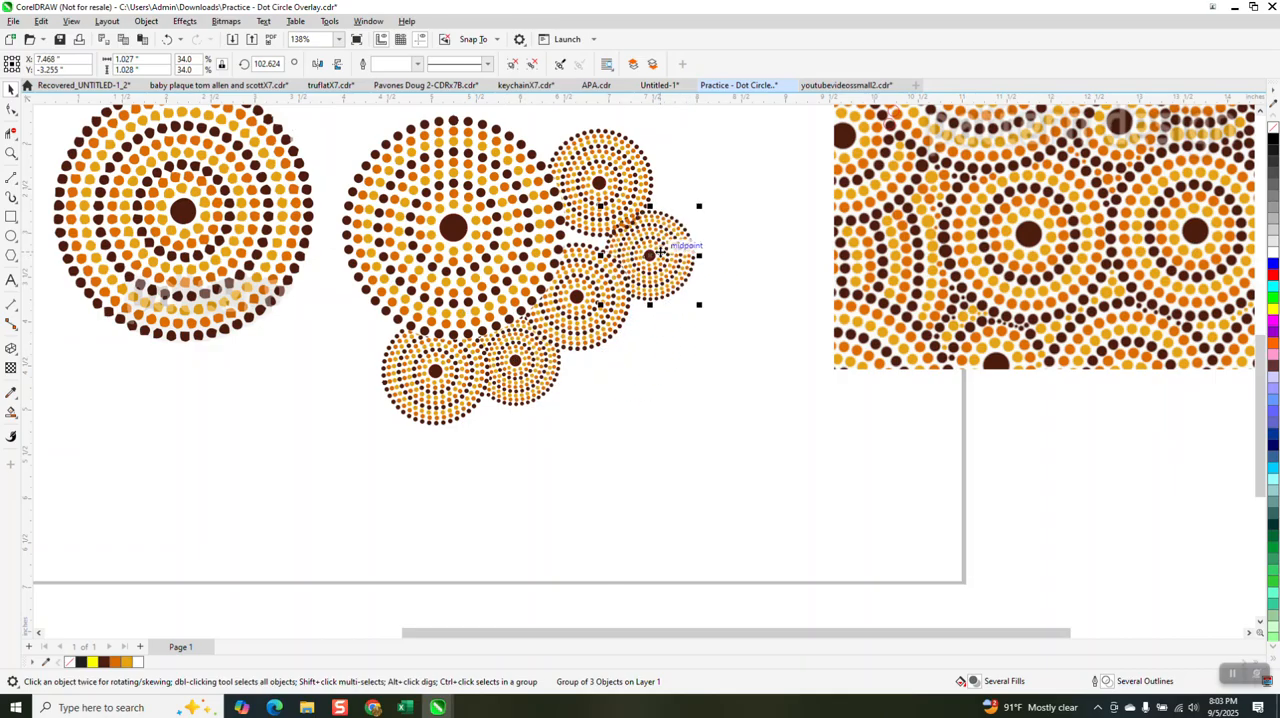
click(146, 21)
mouse_move(183, 233)
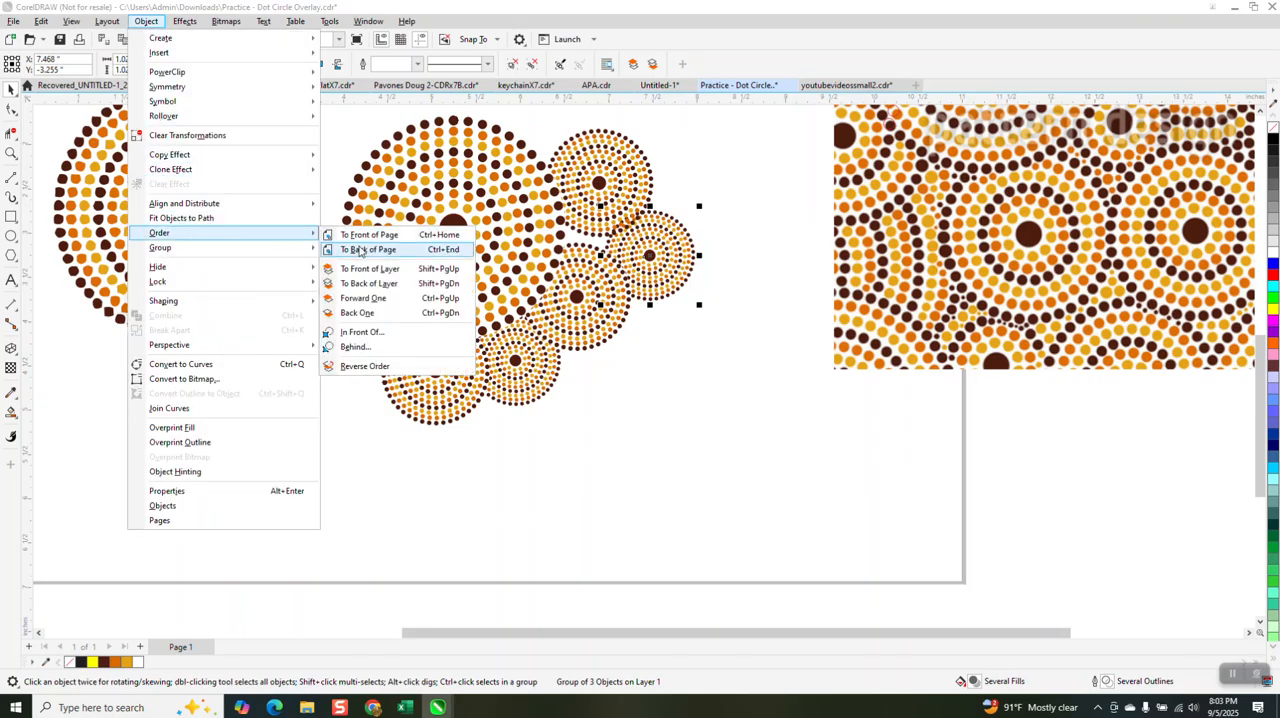
click(362, 251)
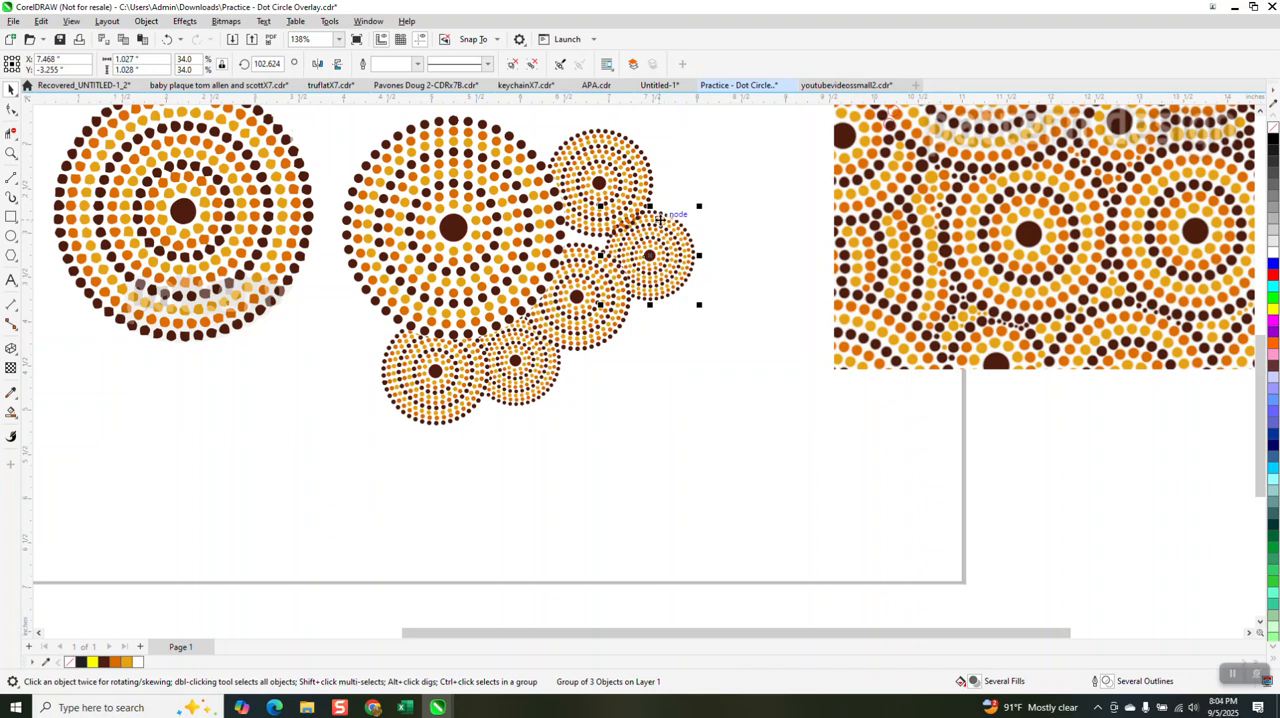
Step: Try to order the rightmost 1.03-inch dot circle behind another object, and shift it slightly upward between its two neighbours
click(11, 153)
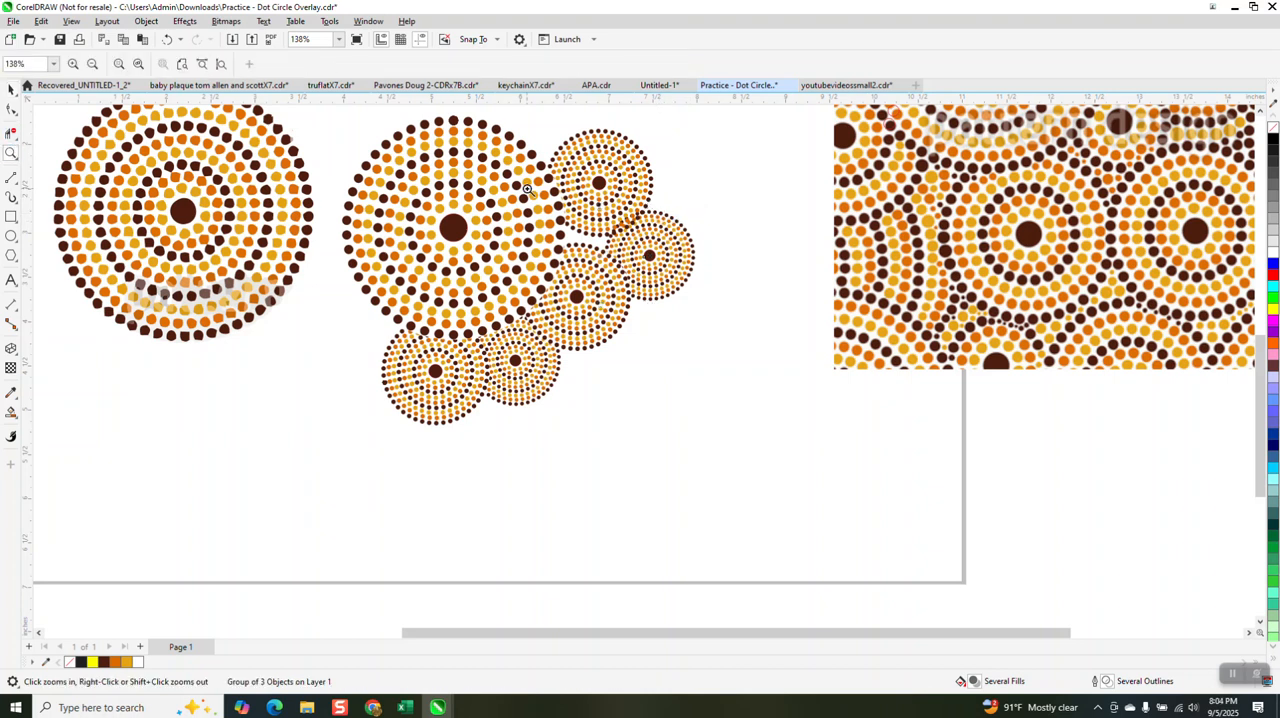
click(811, 354)
right_click(639, 318)
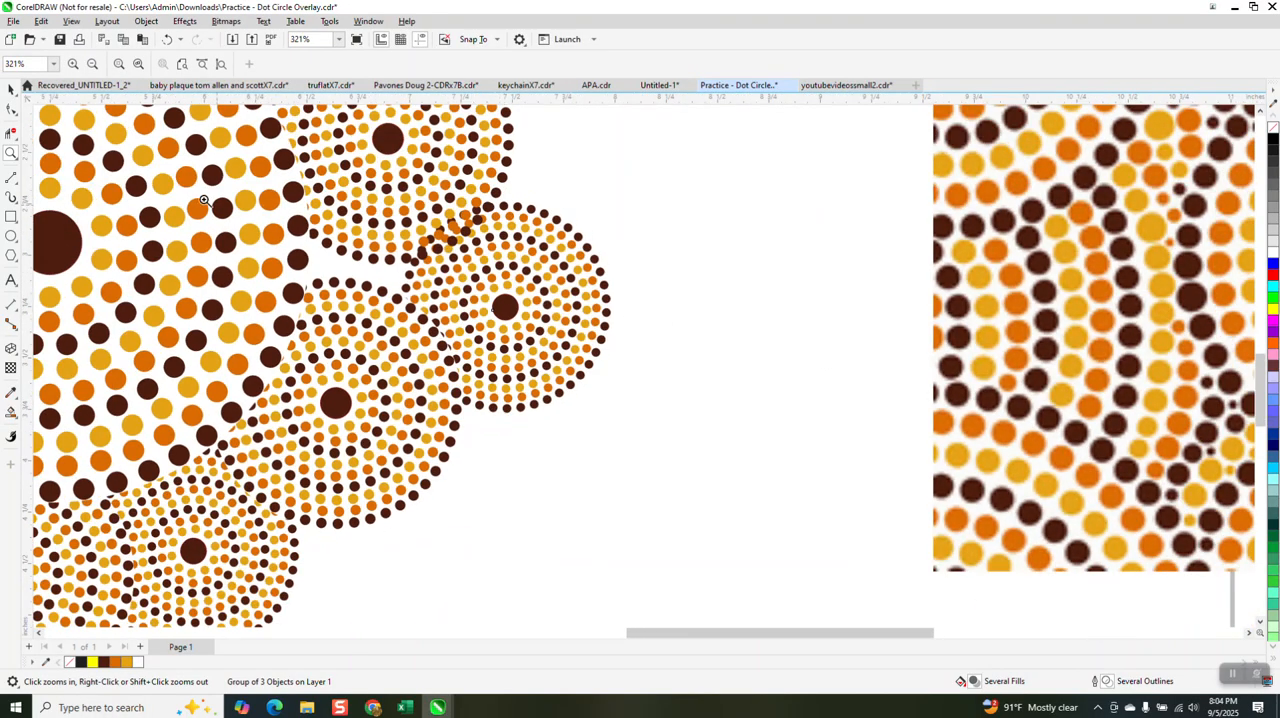
click(11, 89)
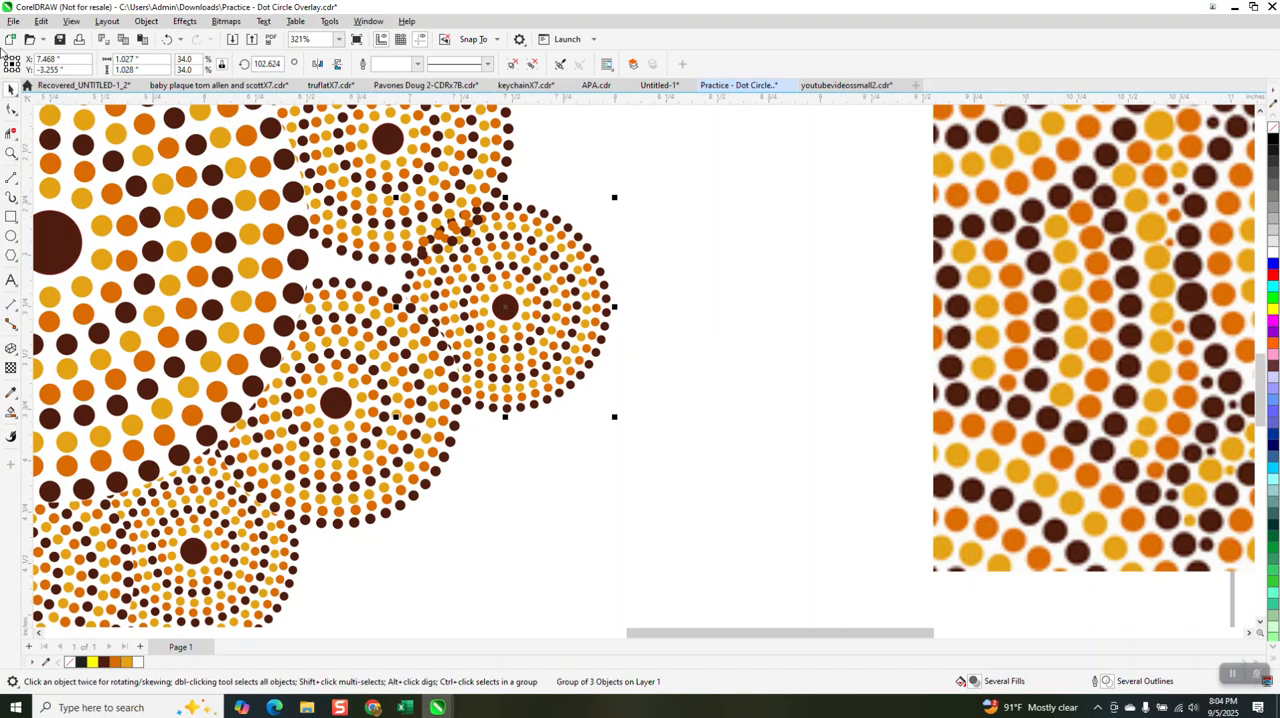
click(142, 22)
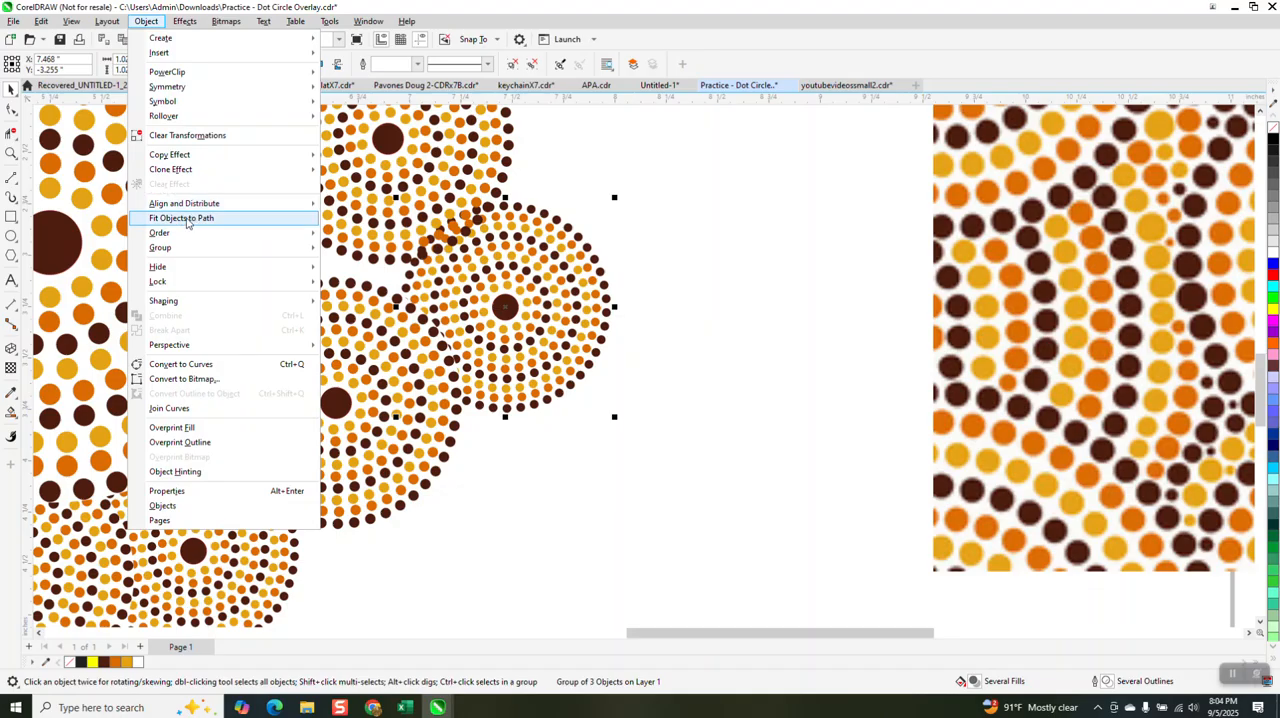
mouse_move(183, 236)
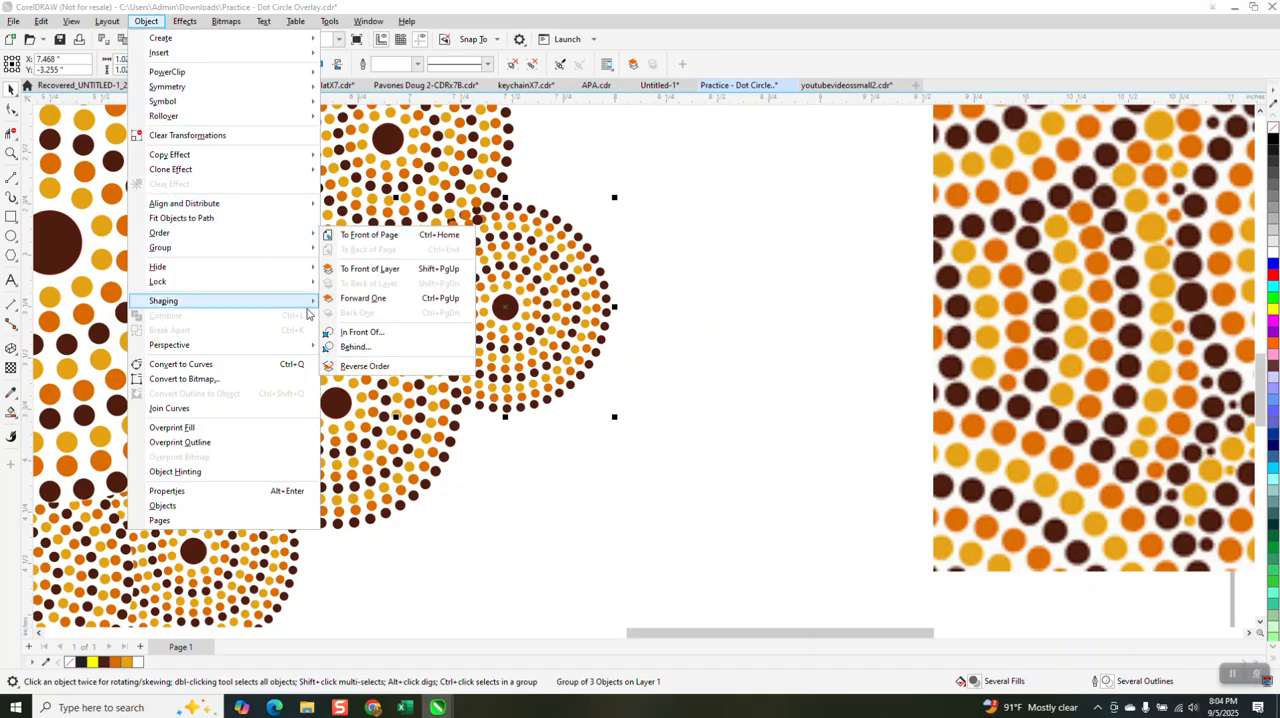
click(350, 347)
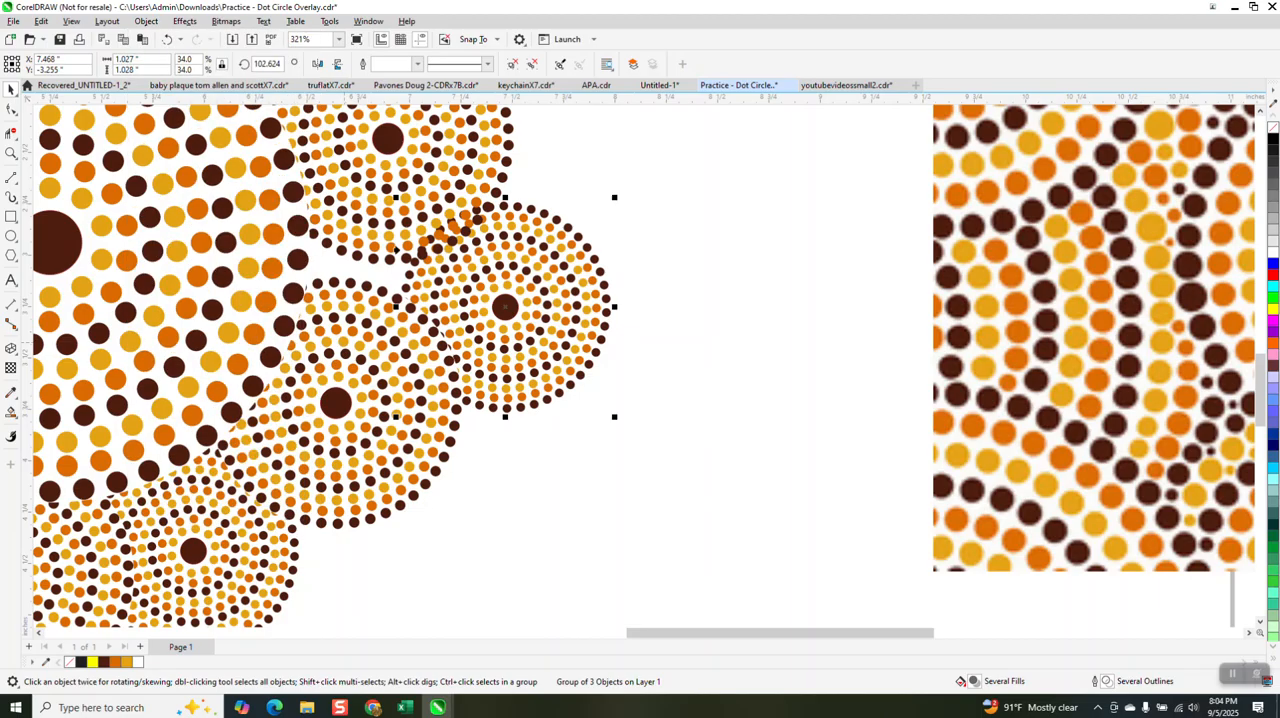
click(632, 337)
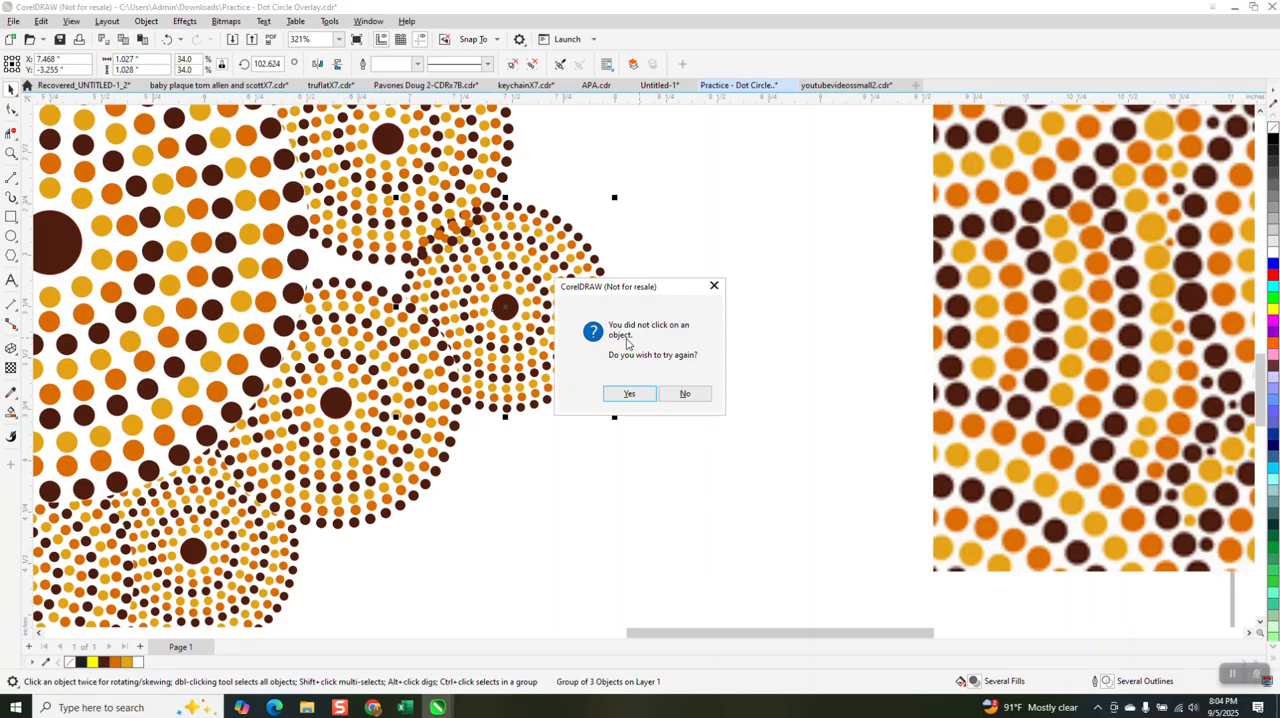
click(686, 393)
drag(523, 316, 595, 338)
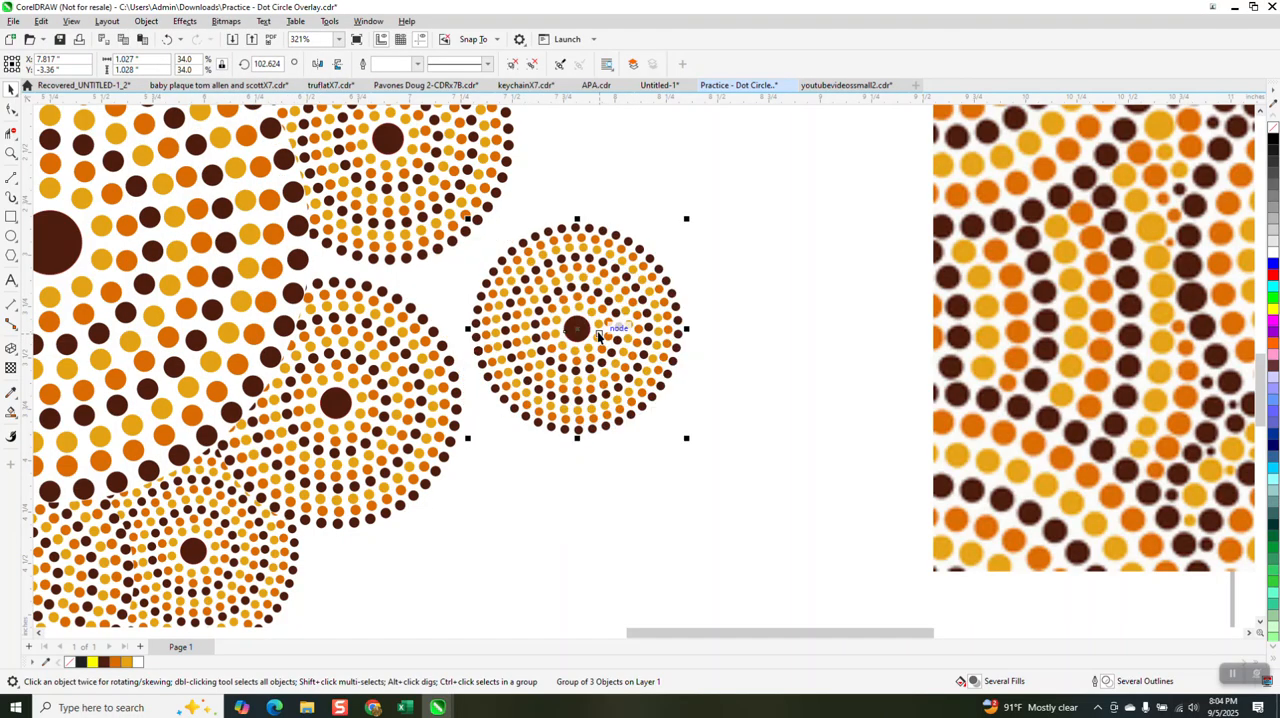
drag(577, 329, 508, 295)
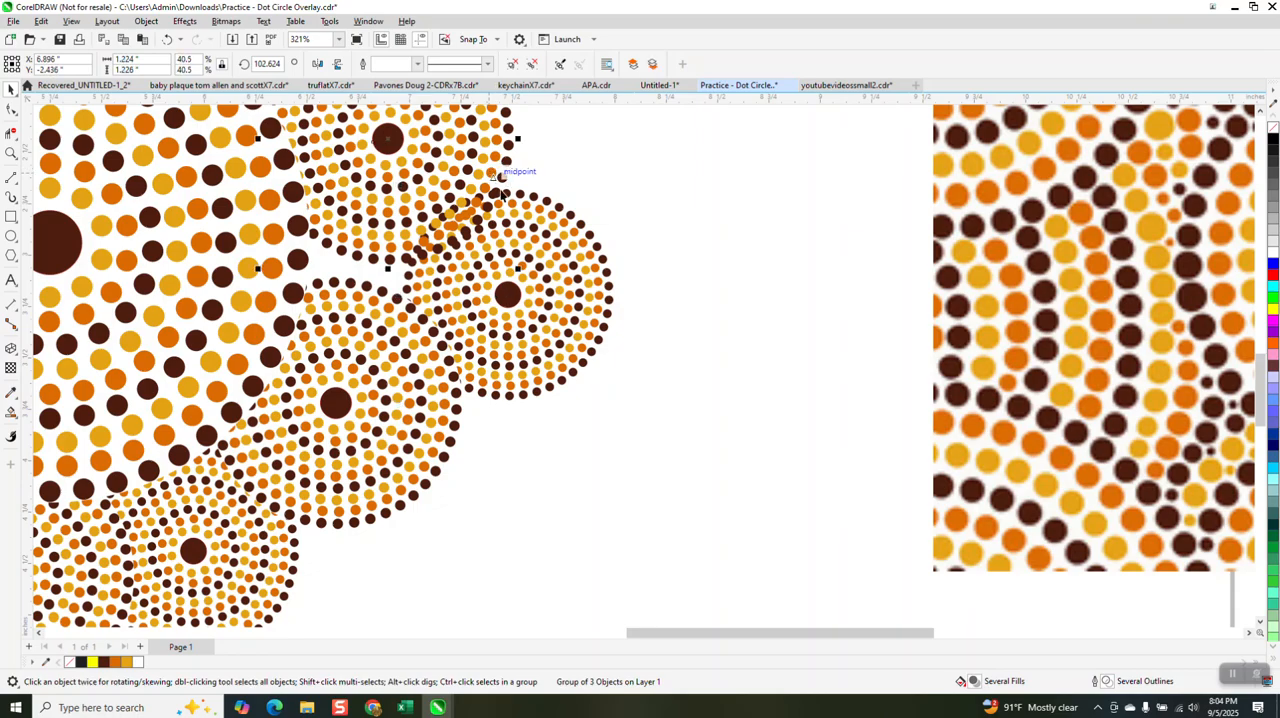
Step: Try sending the small dot circle at the large circle's upper right to the back of the page, and undo the reordering
scroll(500, 175, down, 3)
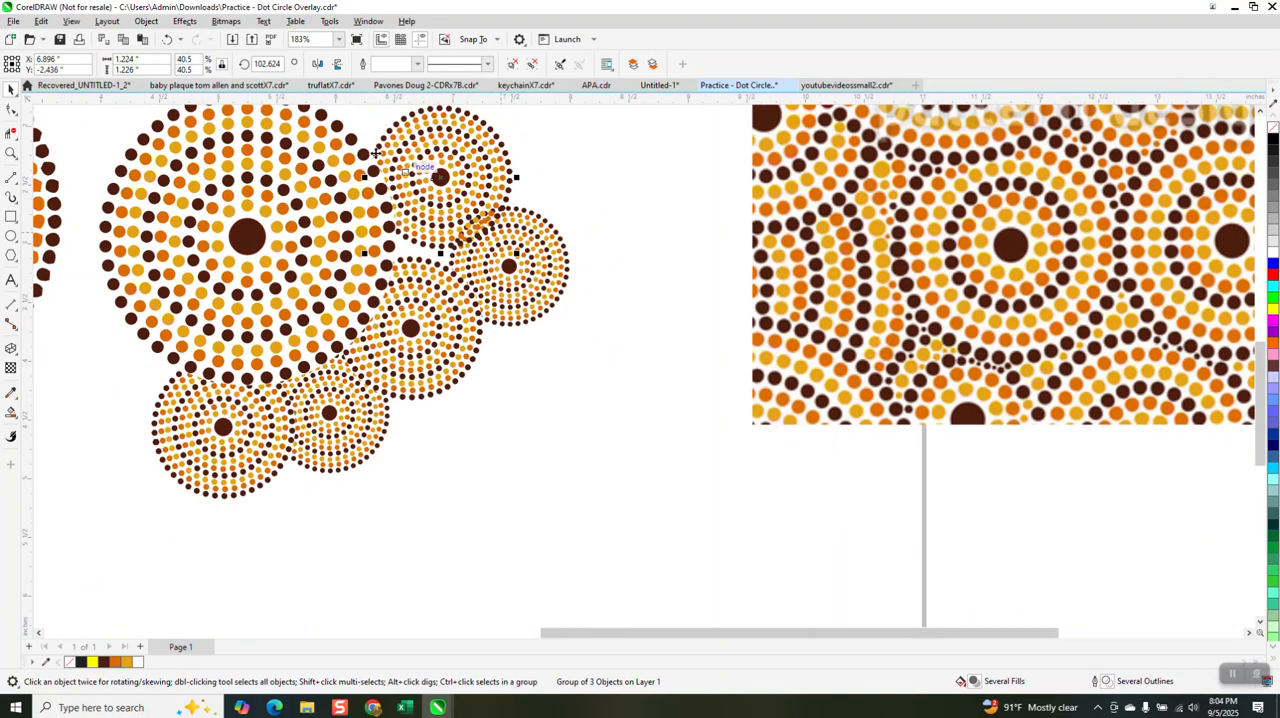
click(147, 21)
mouse_move(180, 233)
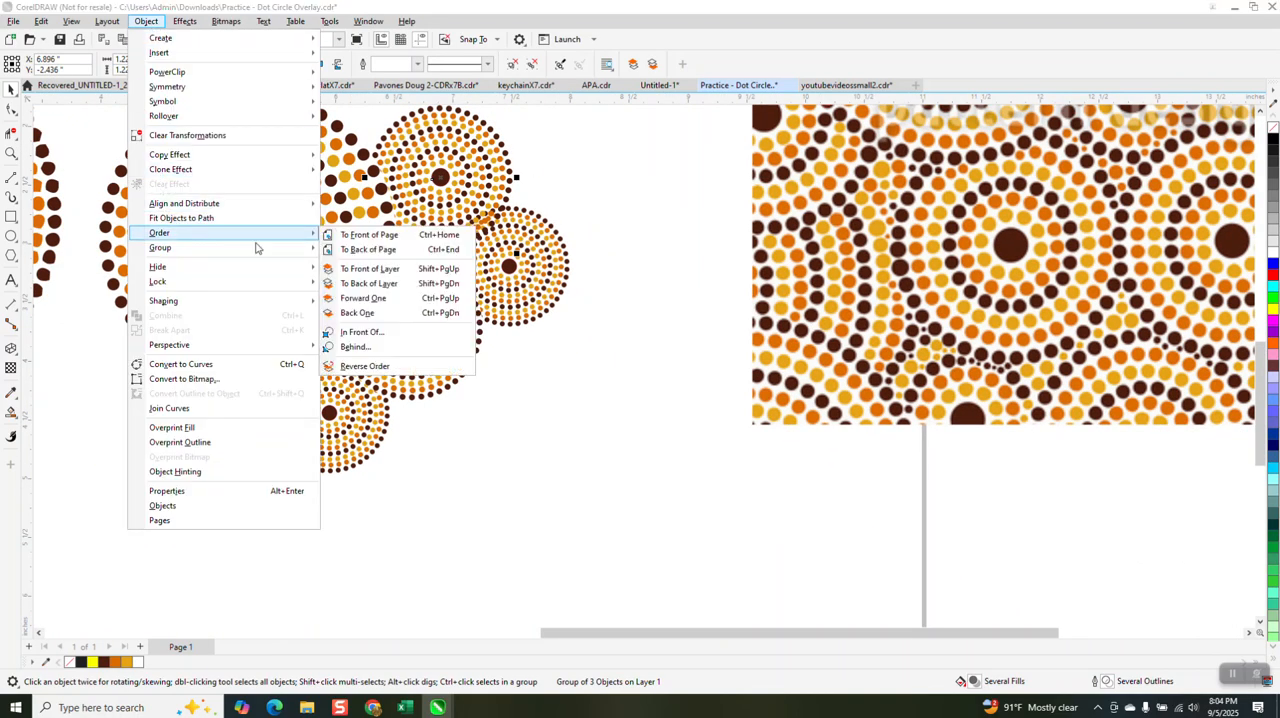
click(369, 249)
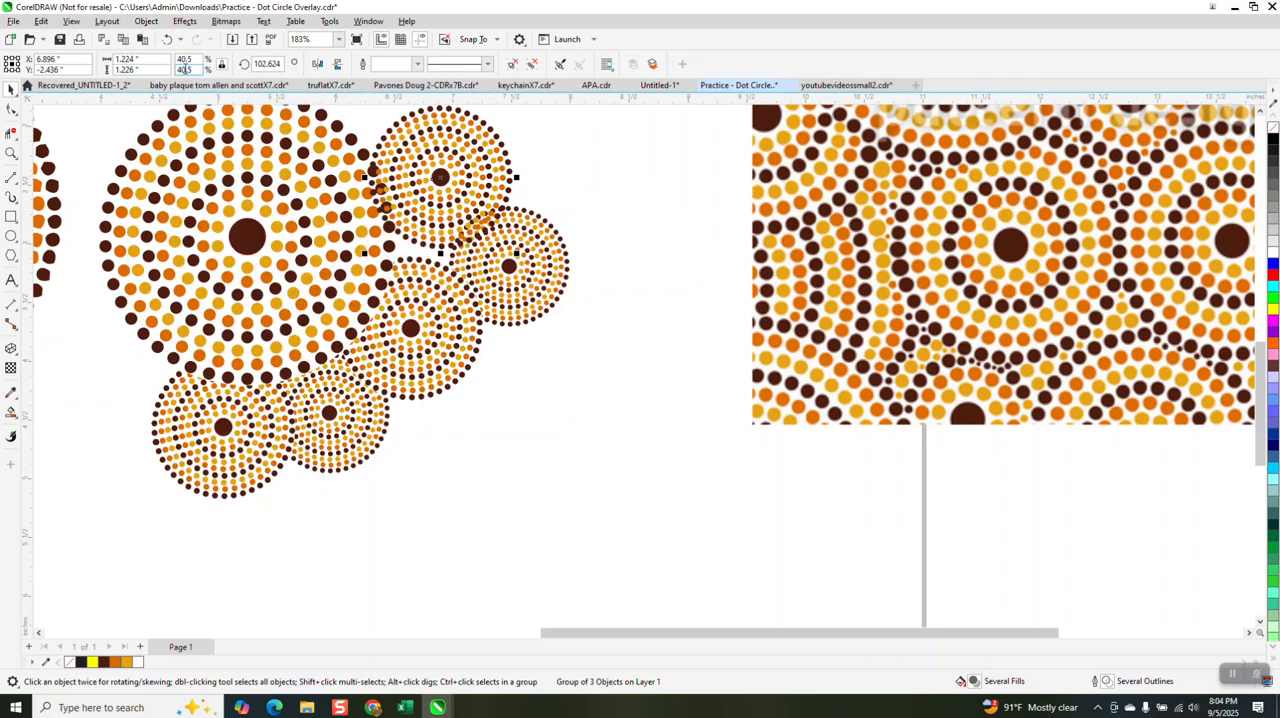
click(167, 40)
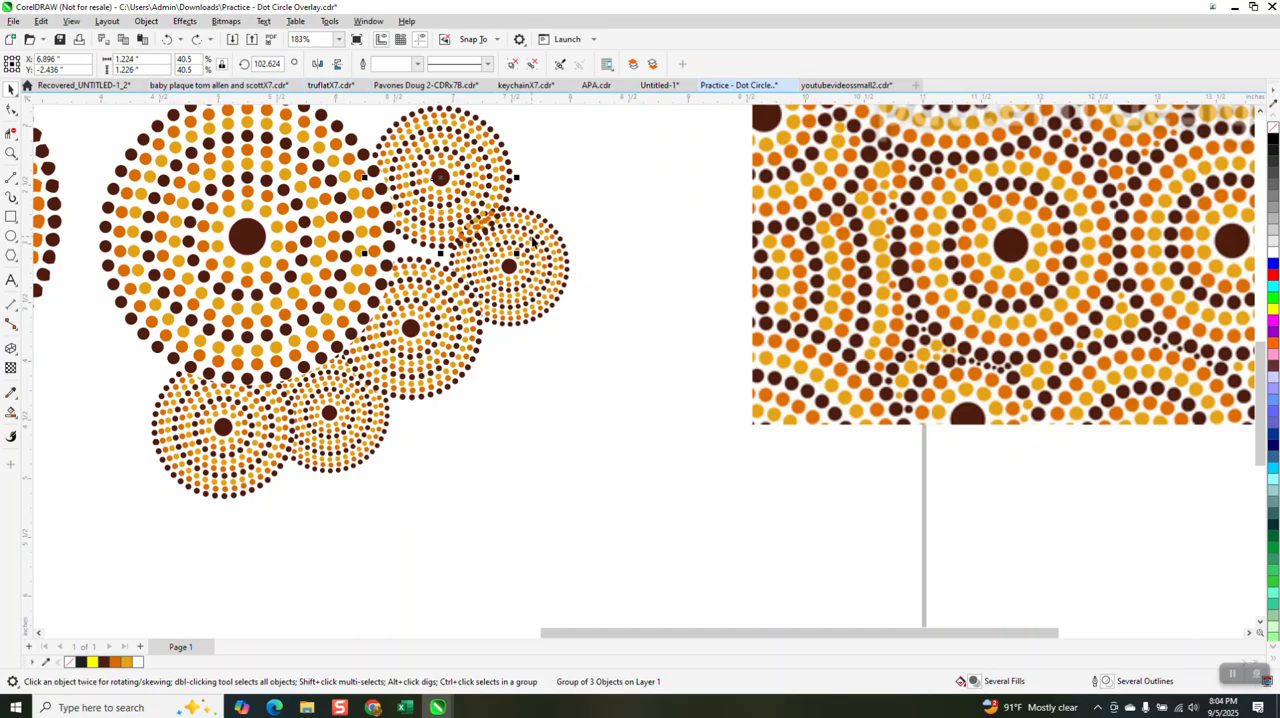
Step: Reposition the rightmost 1.03-inch dot circle so it overlaps the edges of the two neighbouring small circles
drag(576, 277, 516, 259)
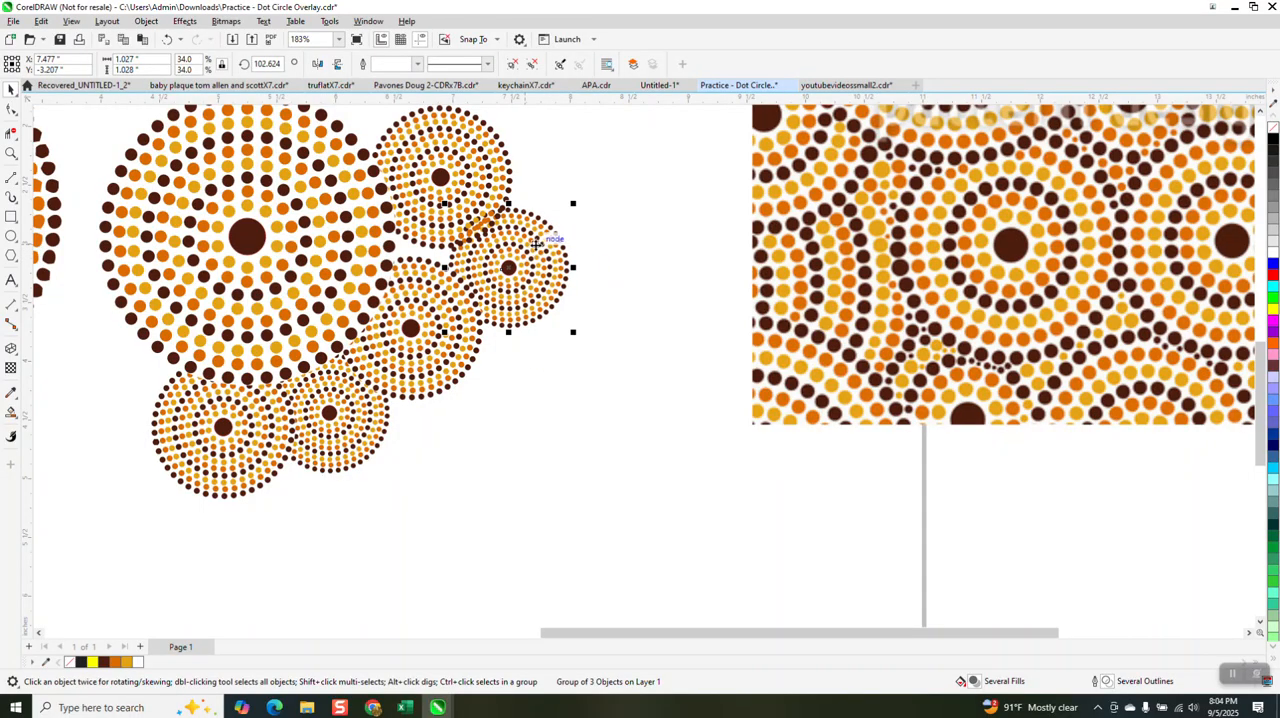
click(146, 21)
mouse_move(175, 234)
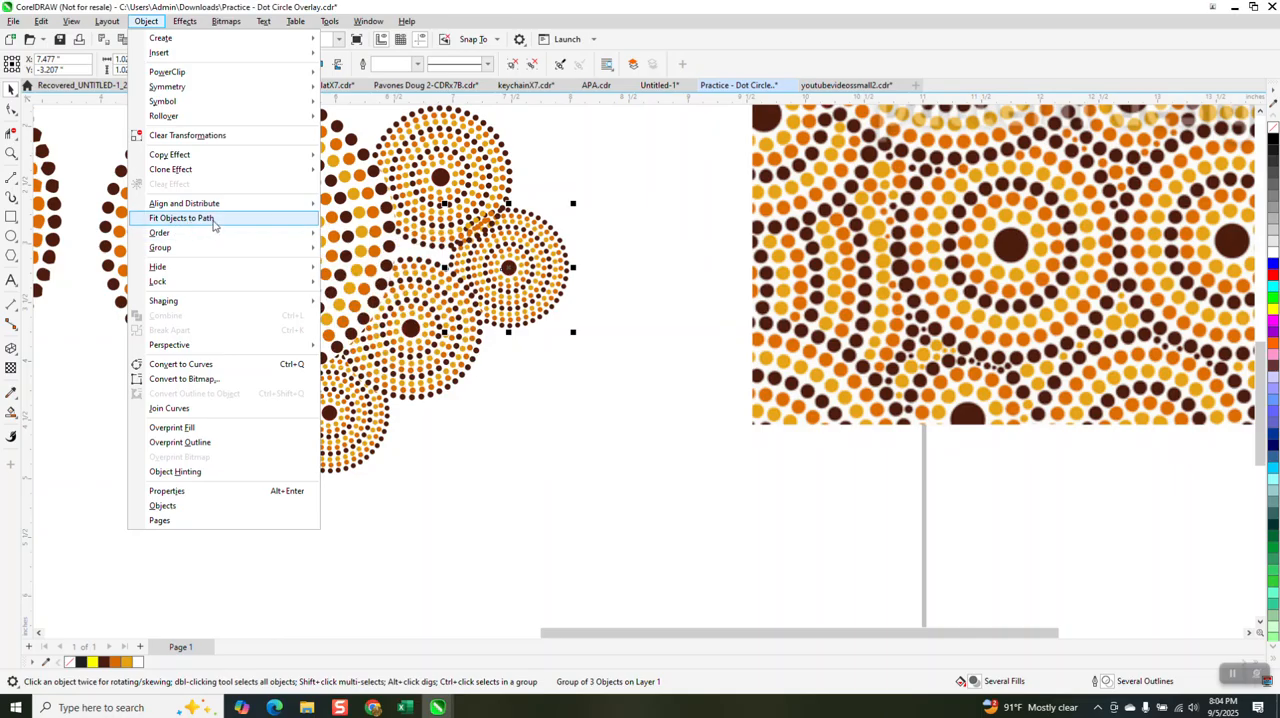
Step: Bring the small dot circle at the large circle's upper right to the front of the page
click(445, 198)
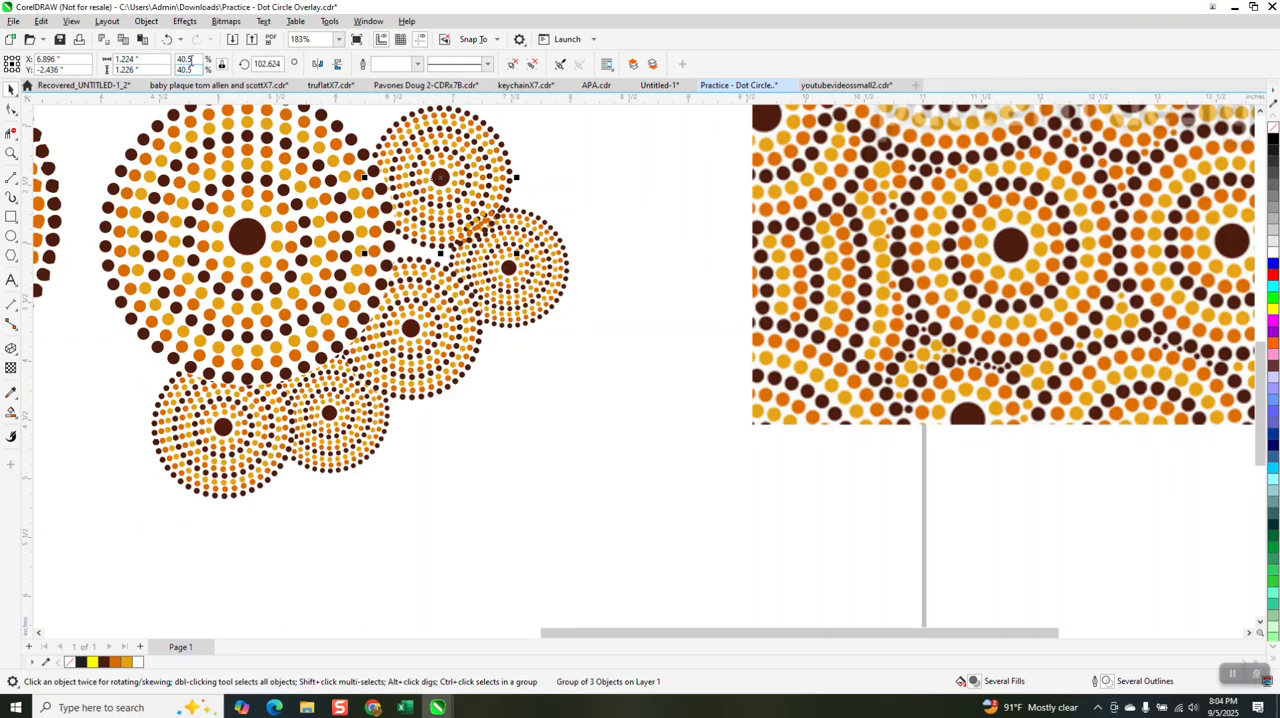
click(146, 21)
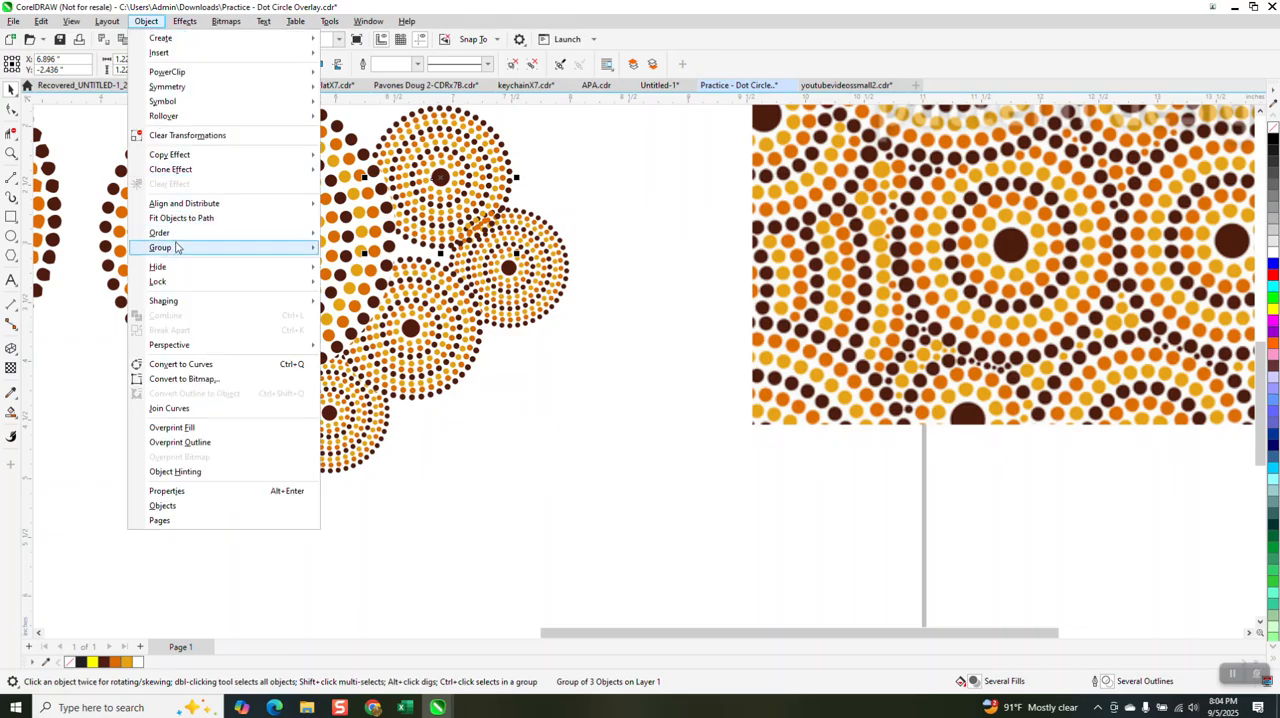
mouse_move(170, 233)
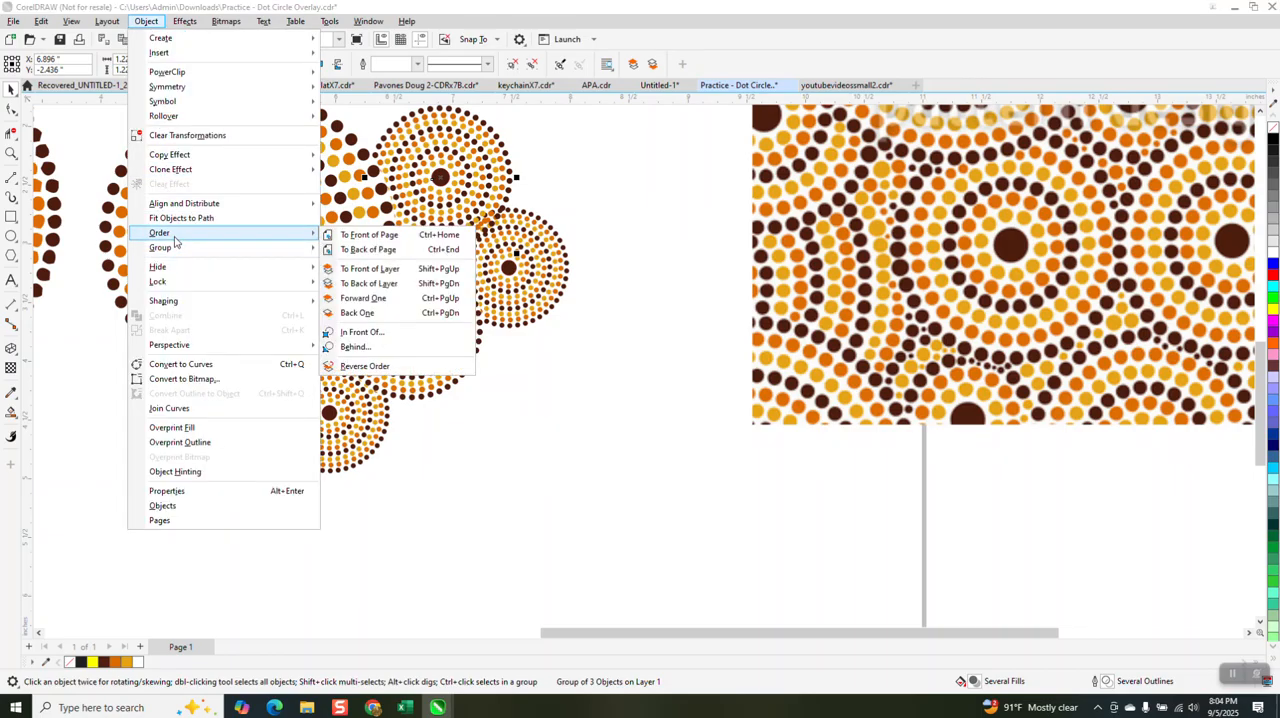
click(370, 235)
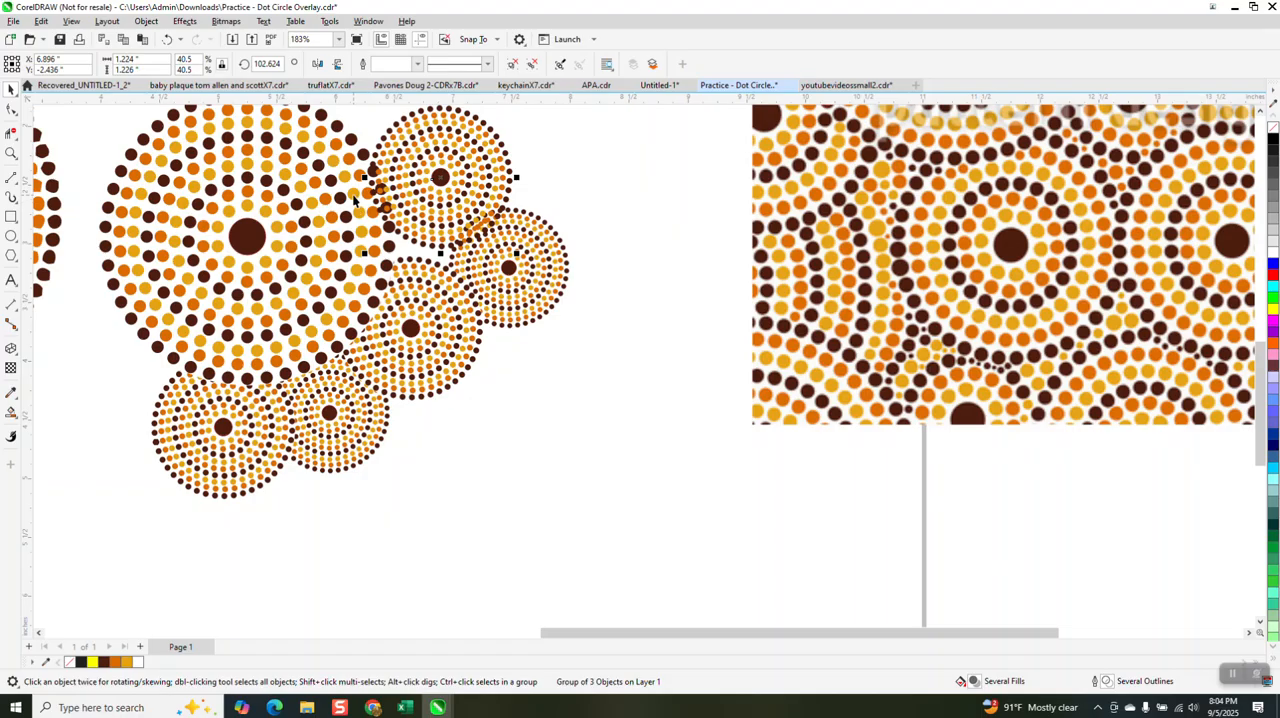
Step: Send the large dot circle to the back of the page, behind the small circles
click(353, 201)
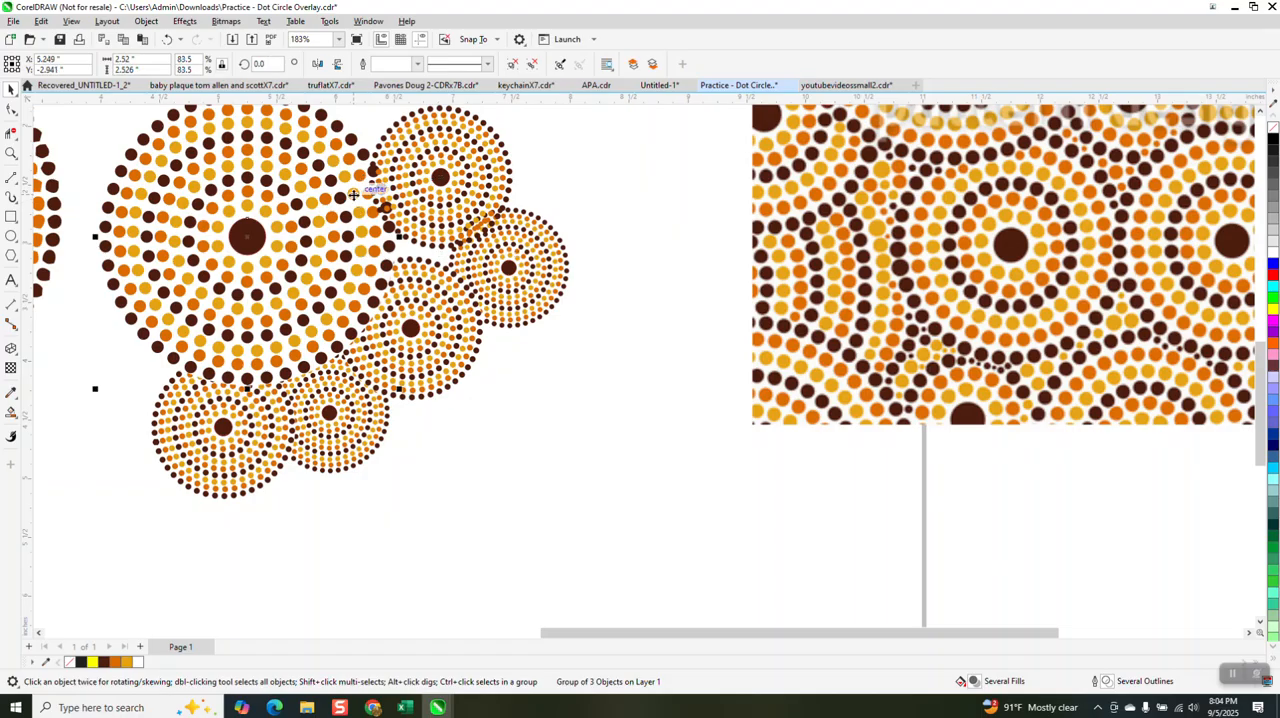
click(146, 22)
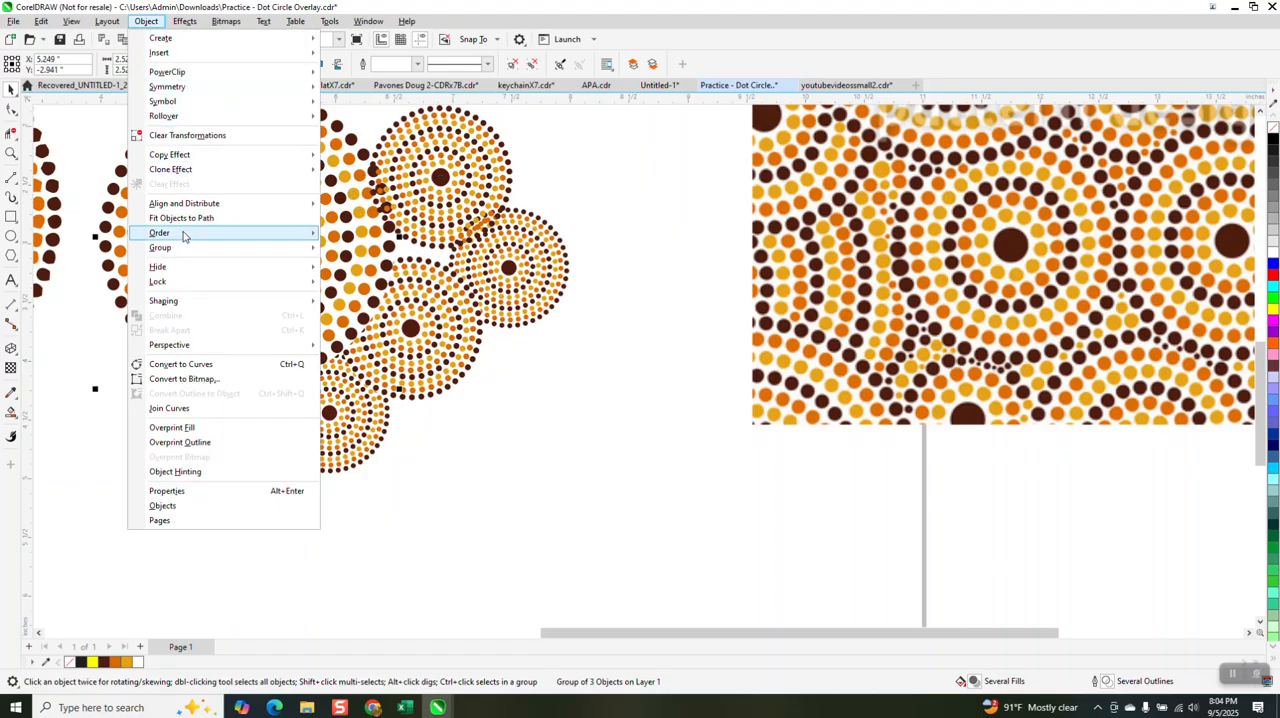
mouse_move(170, 233)
click(386, 249)
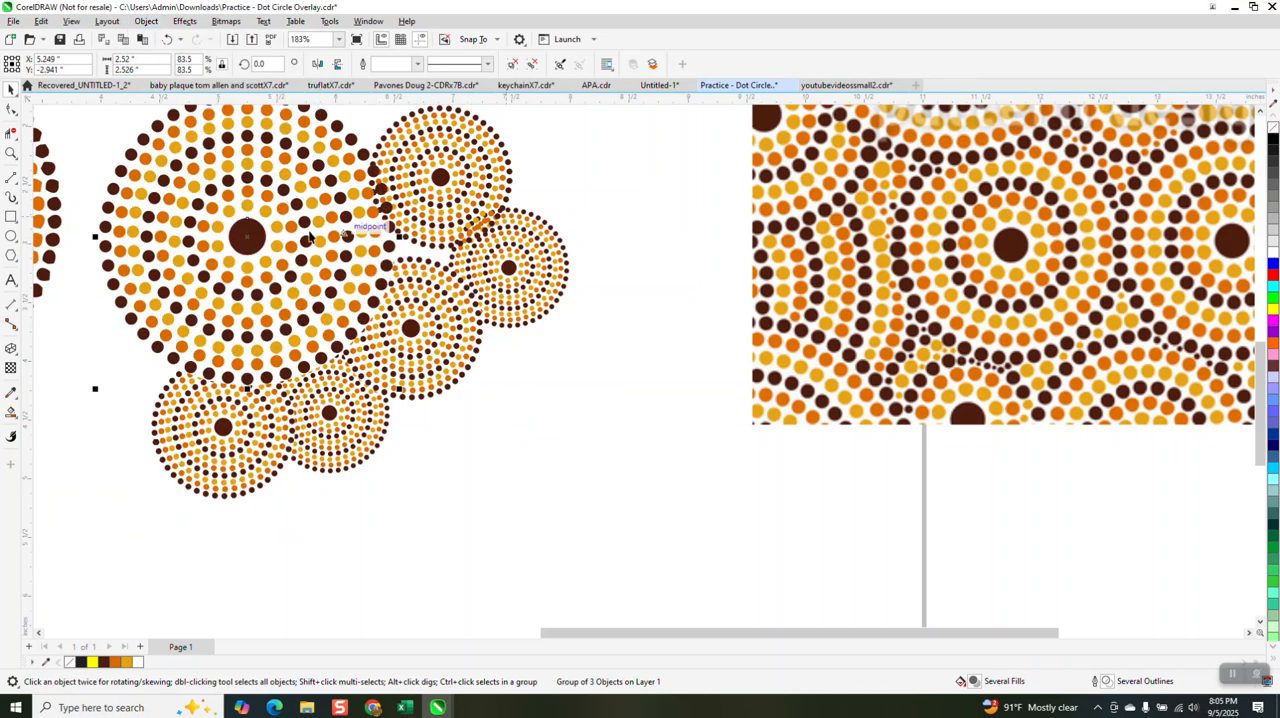
Step: Examine up close how the dots overlap where the large dot circle meets the upper-right small circle
click(11, 153)
drag(360, 168, 443, 241)
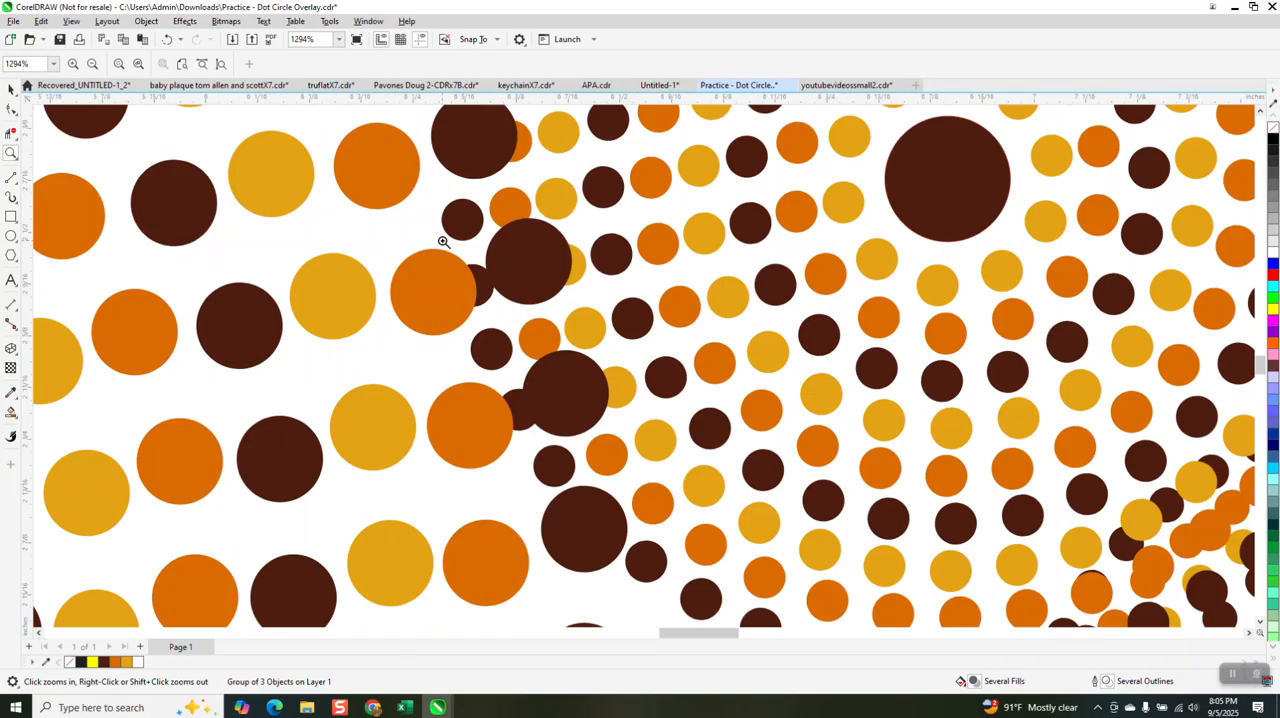
right_click(434, 238)
right_click(435, 240)
right_click(440, 244)
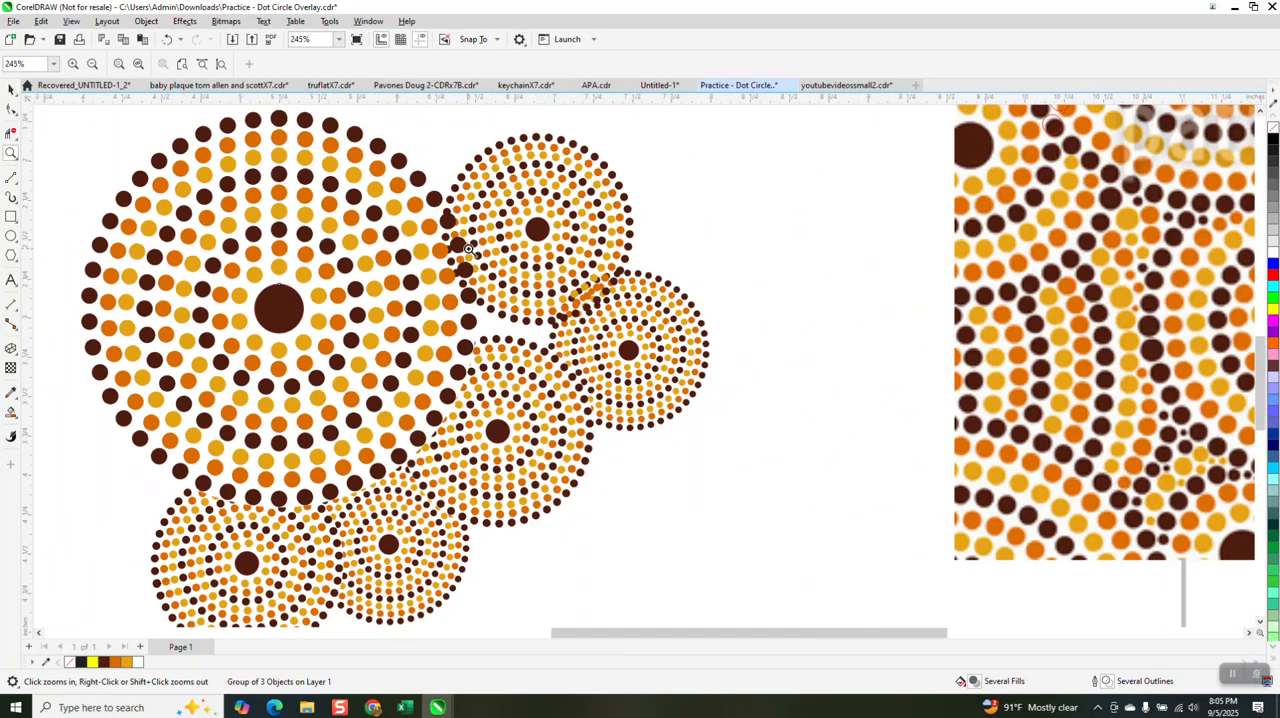
right_click(460, 249)
right_click(467, 249)
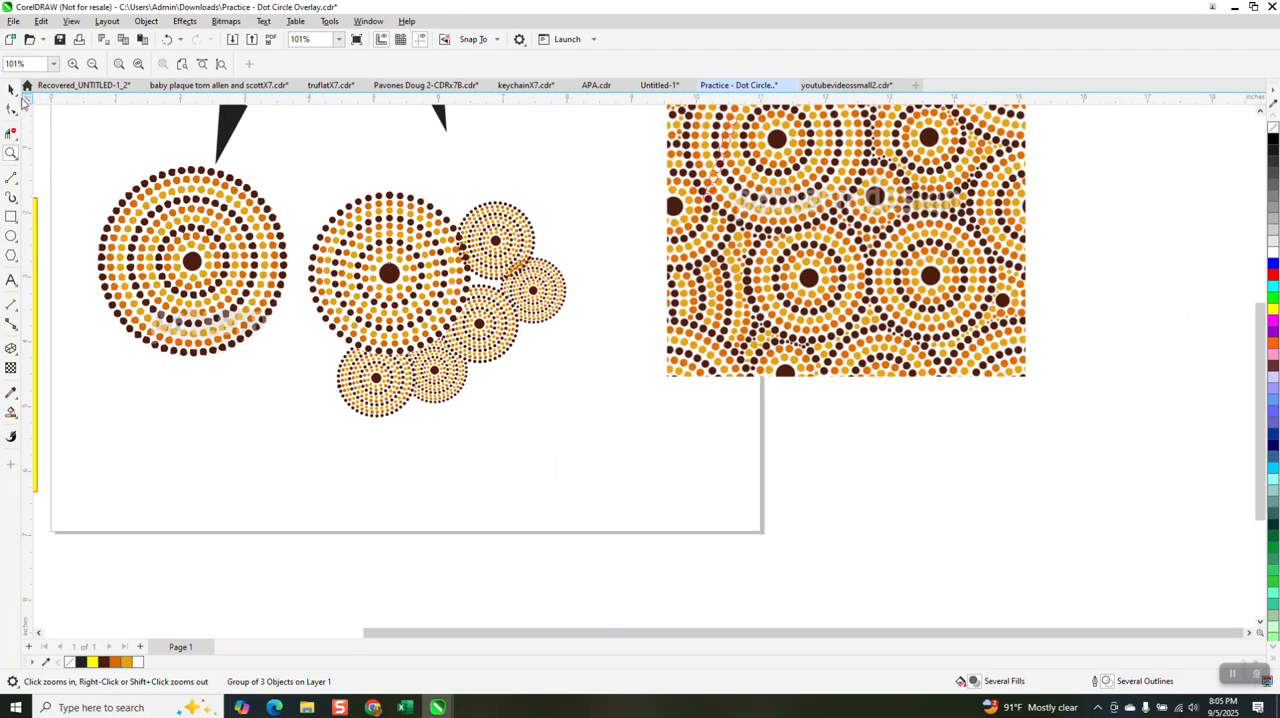
Step: Move the yellow rectangle over the dot circles and send it to the back of the page to check their white backings
click(11, 90)
drag(36, 217, 558, 192)
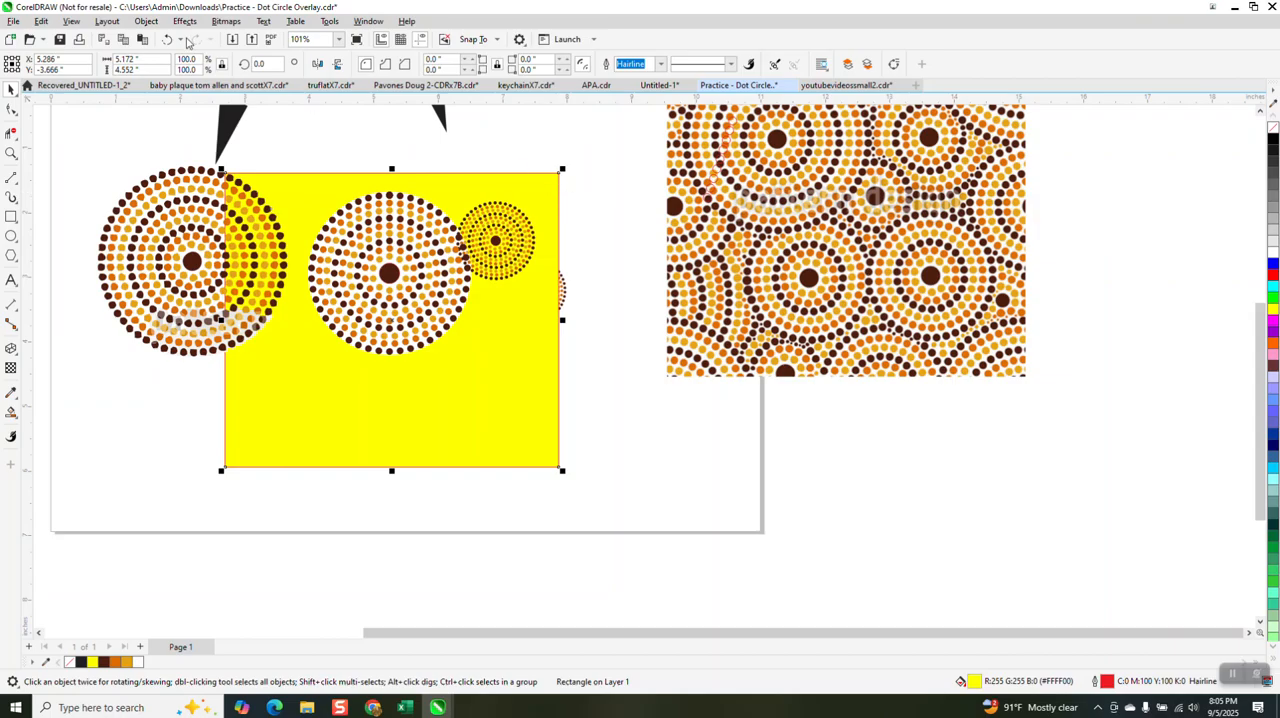
click(146, 21)
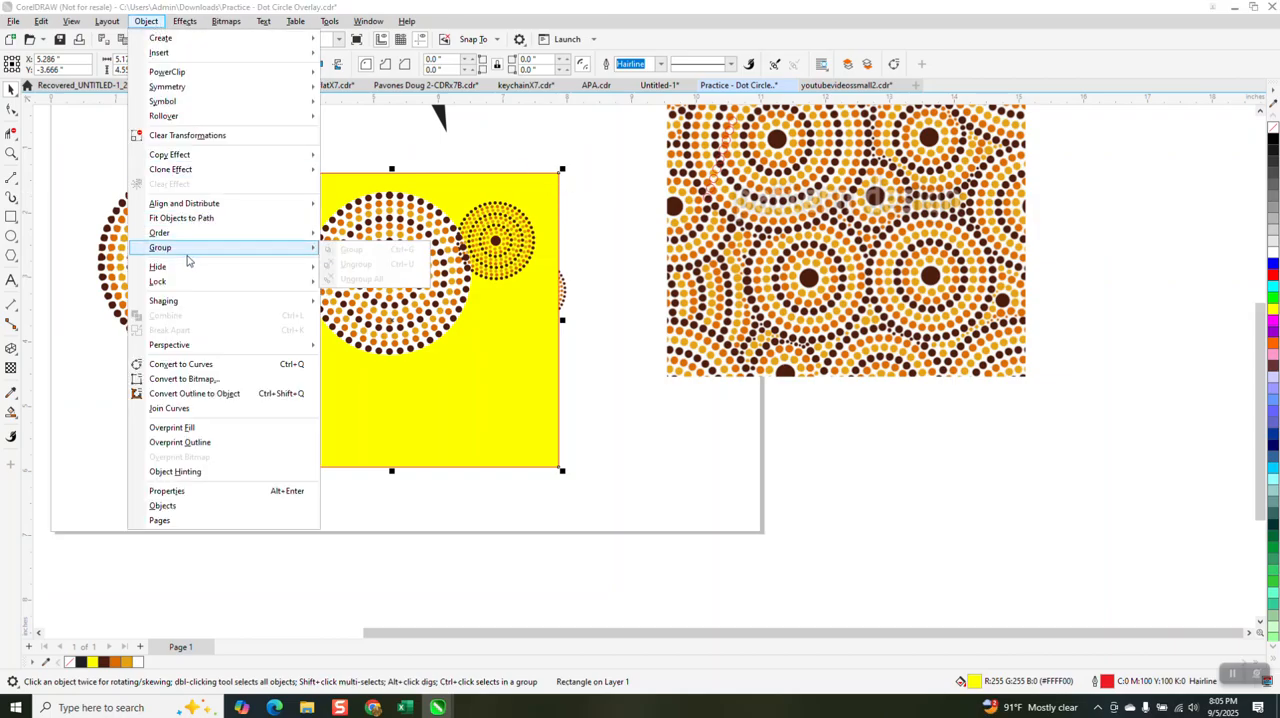
mouse_move(186, 234)
click(378, 250)
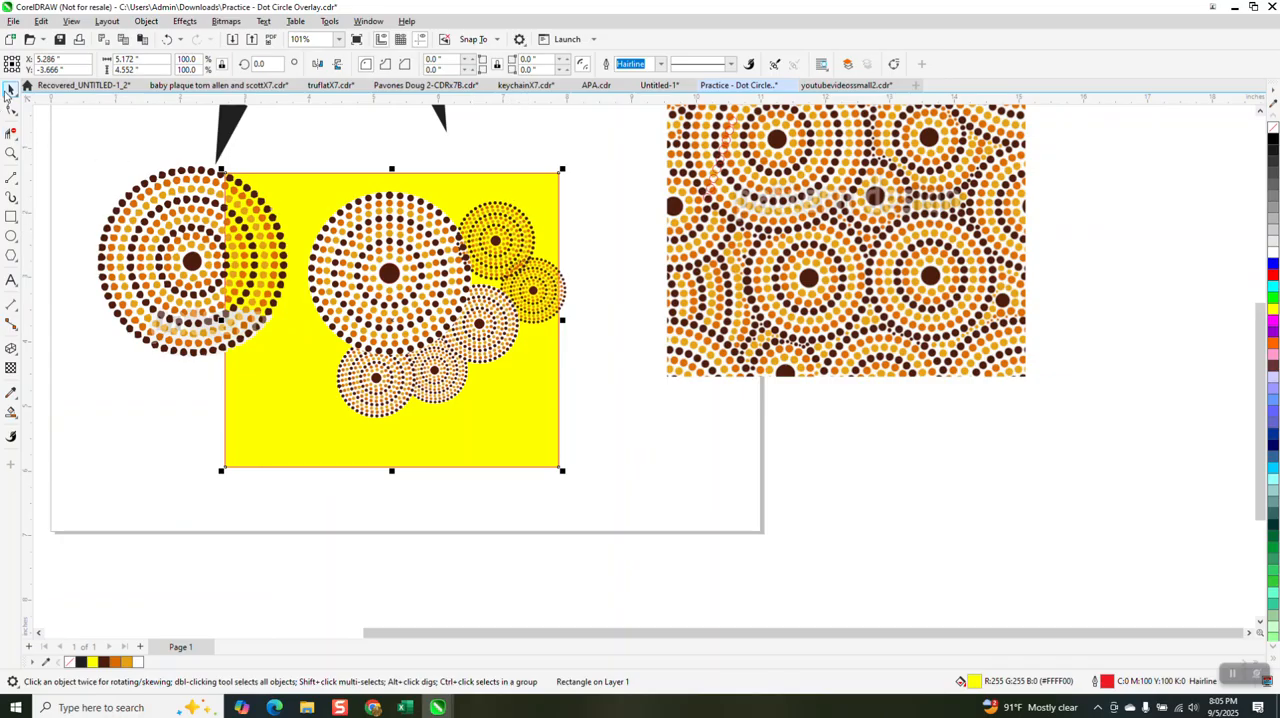
Step: Delete the two small dot circles without a white backing at the upper right of the large circle
click(570, 224)
click(522, 238)
key(Delete)
click(548, 280)
key(Delete)
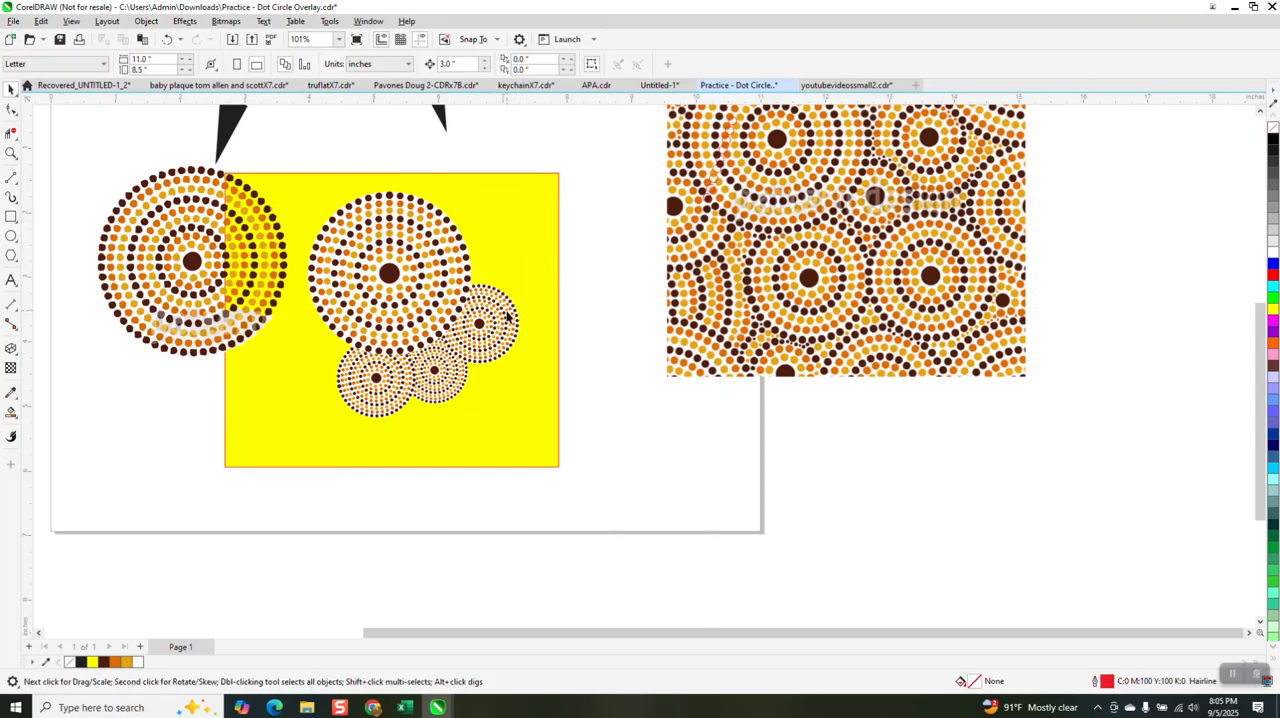
Step: Try a copy of the lower-right small dot circle at the large circle's upper right, and delete the copy
click(504, 318)
drag(510, 318, 555, 238)
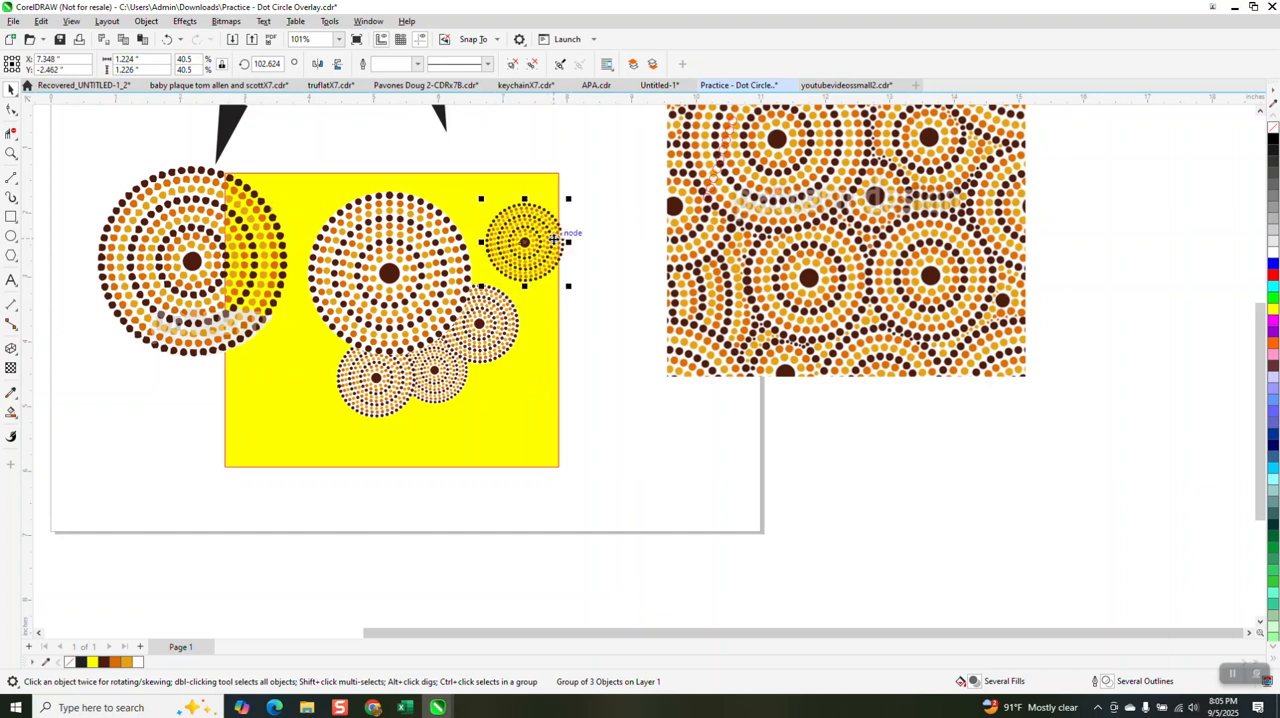
key(Delete)
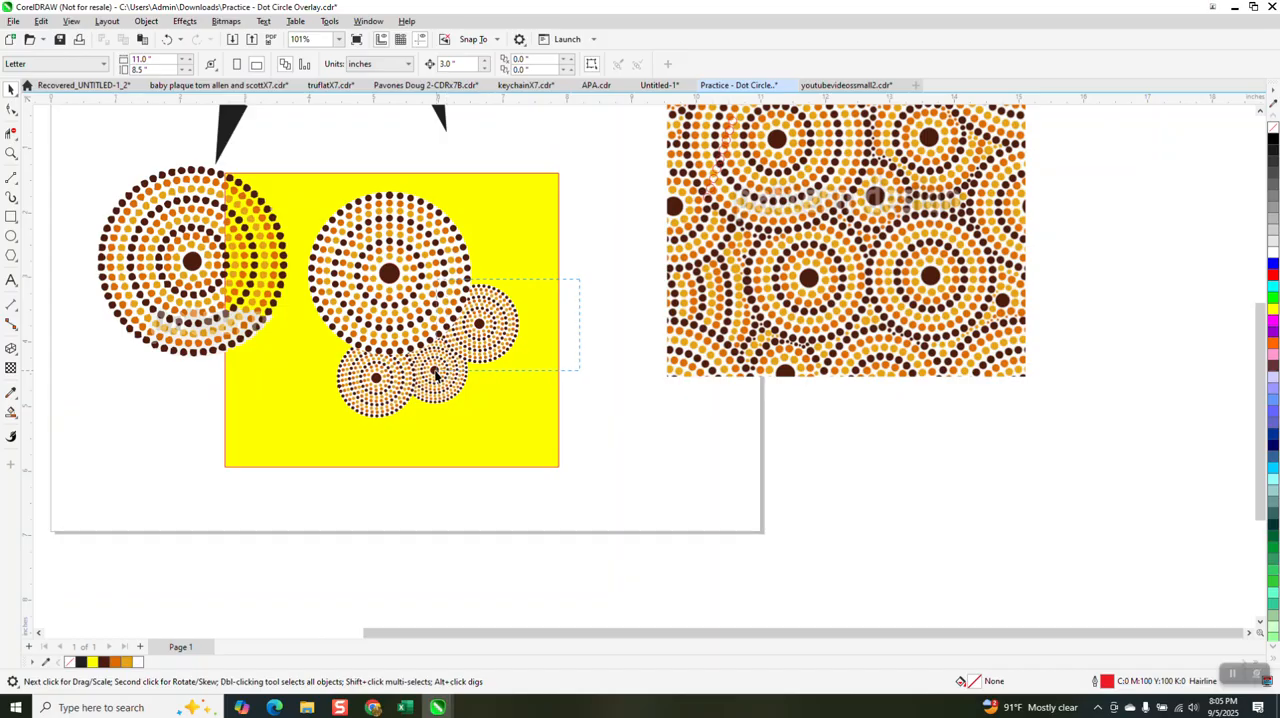
Step: Group the lower-right small dot circle with its white backing and place it back overlapping the large circle's lower-right edge
drag(431, 371, 433, 371)
drag(481, 325, 558, 327)
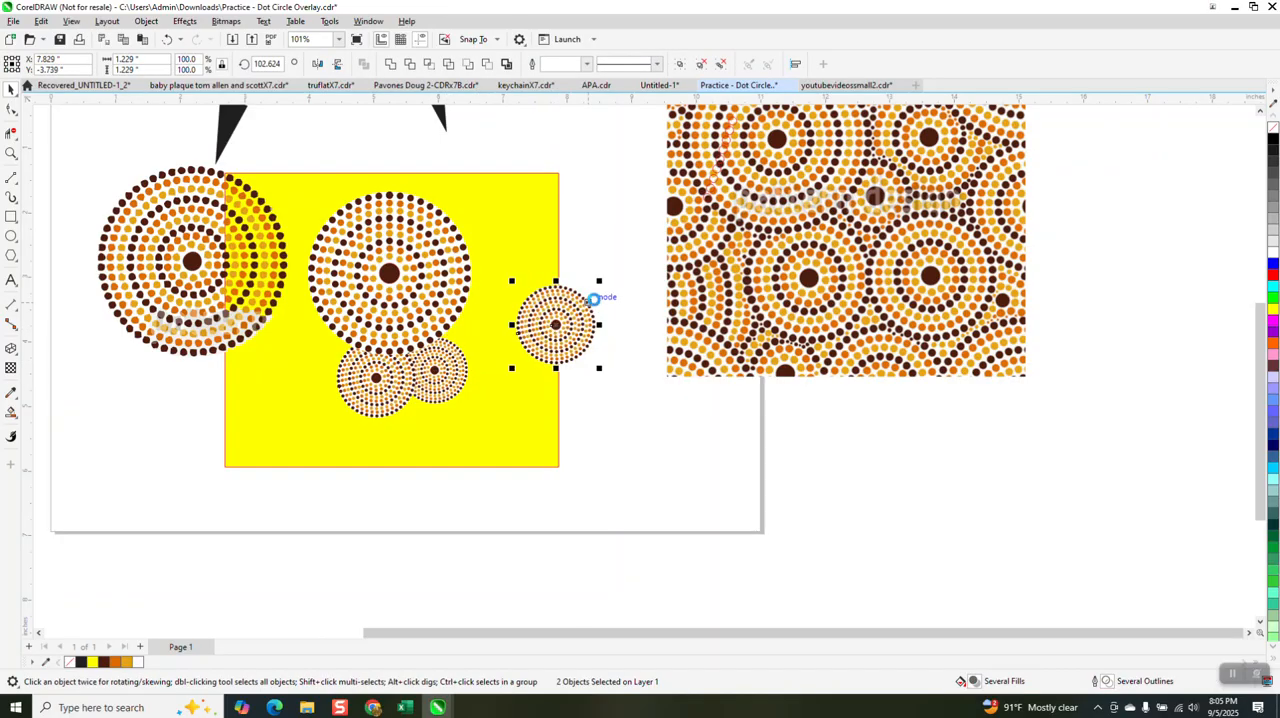
key(ctrl+g)
drag(557, 329, 490, 317)
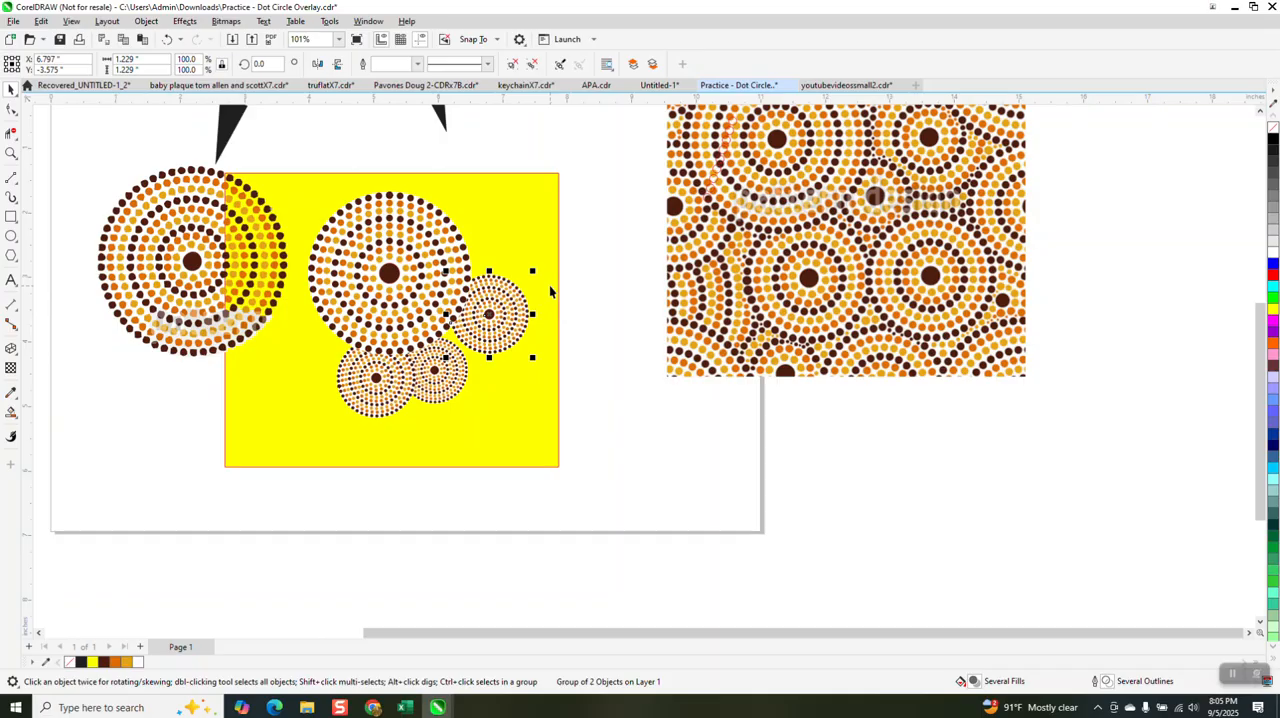
Step: Place copies of the grouped small dot circle at the large circle's upper right and beside the smallest dot circle below
drag(497, 318, 508, 232)
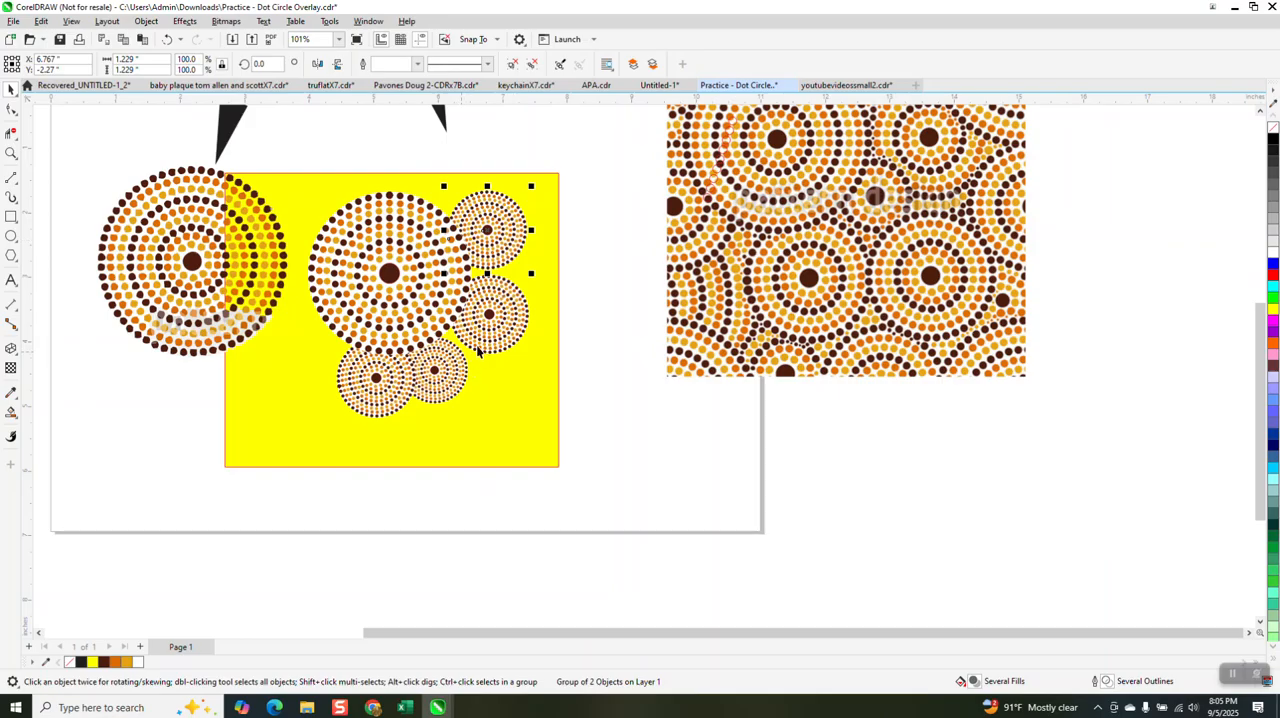
click(507, 230)
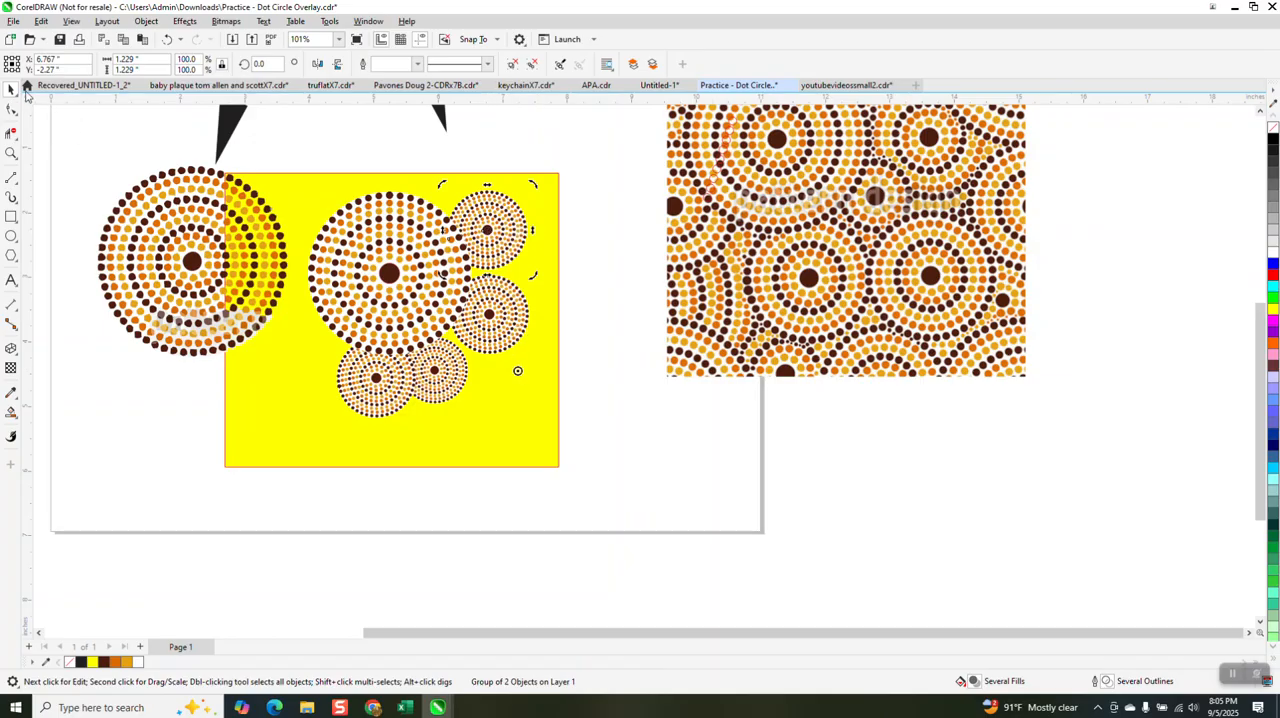
click(490, 244)
drag(490, 244, 500, 391)
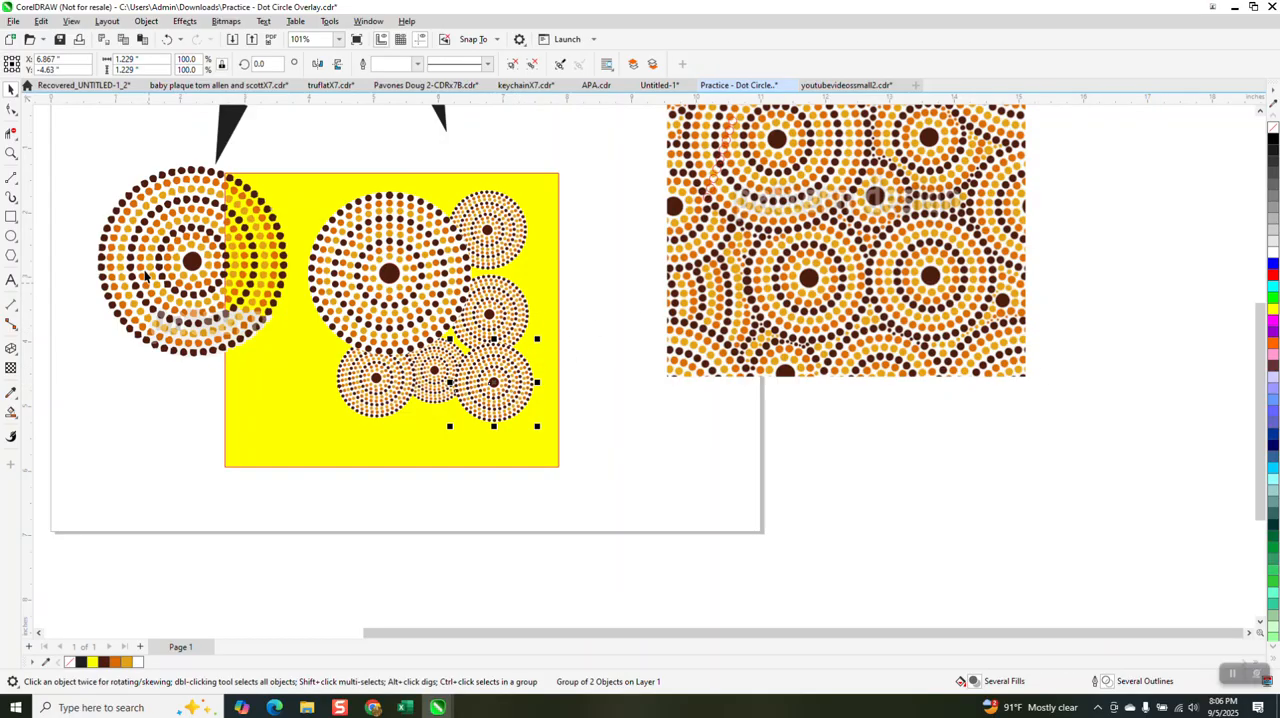
Step: Copy the lowest right small dot circle to the blank area beside the yellow rectangle and ungroup the copy into individual dots
click(11, 153)
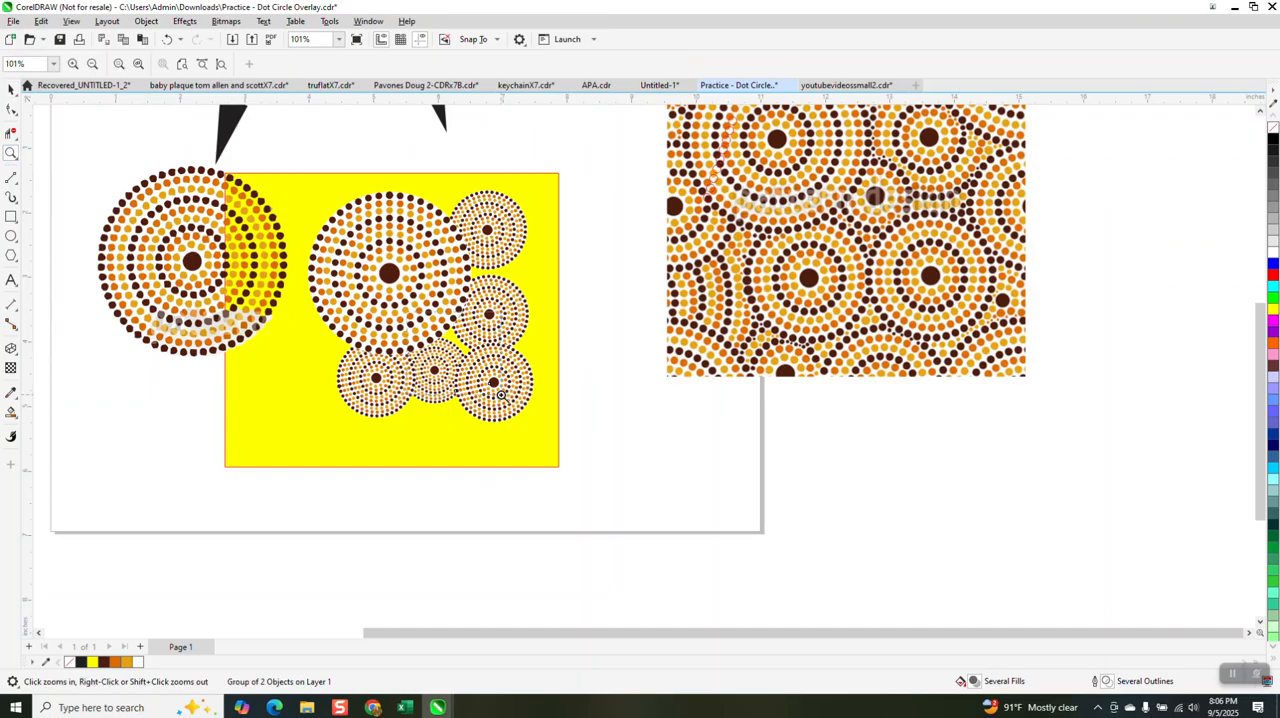
click(492, 393)
scroll(520, 343, down, 1)
scroll(516, 340, down, 1)
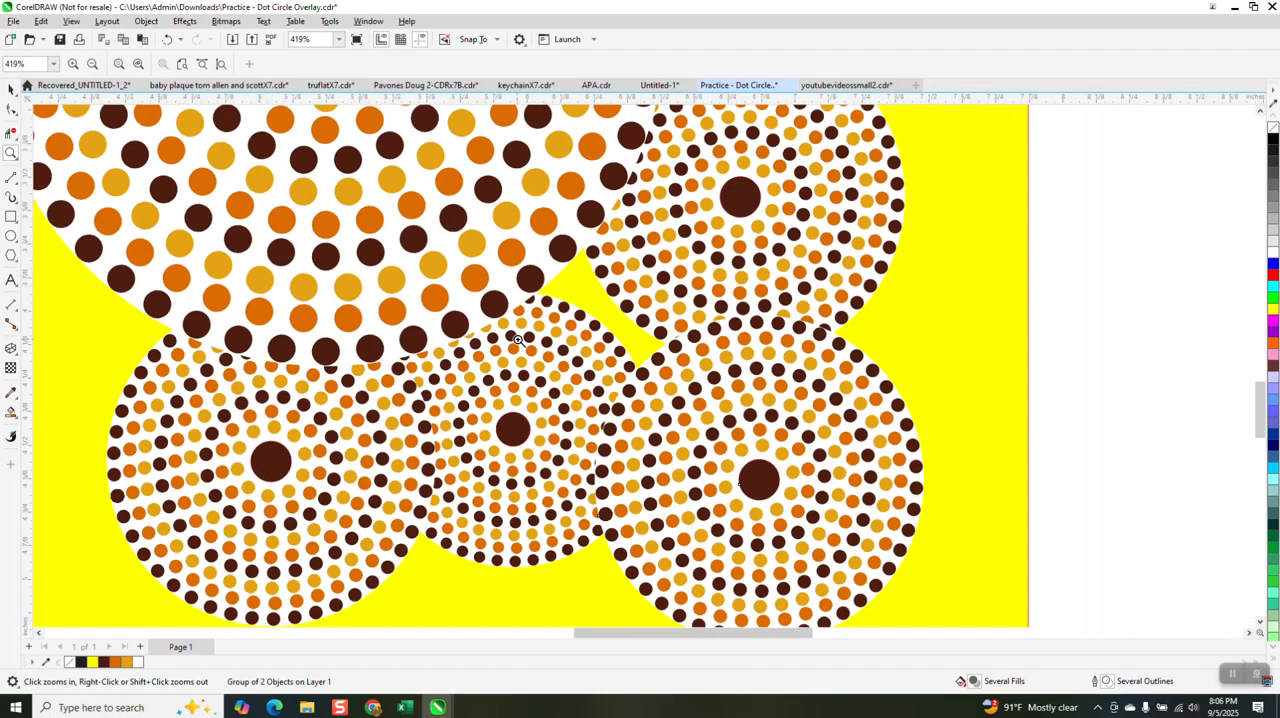
click(11, 89)
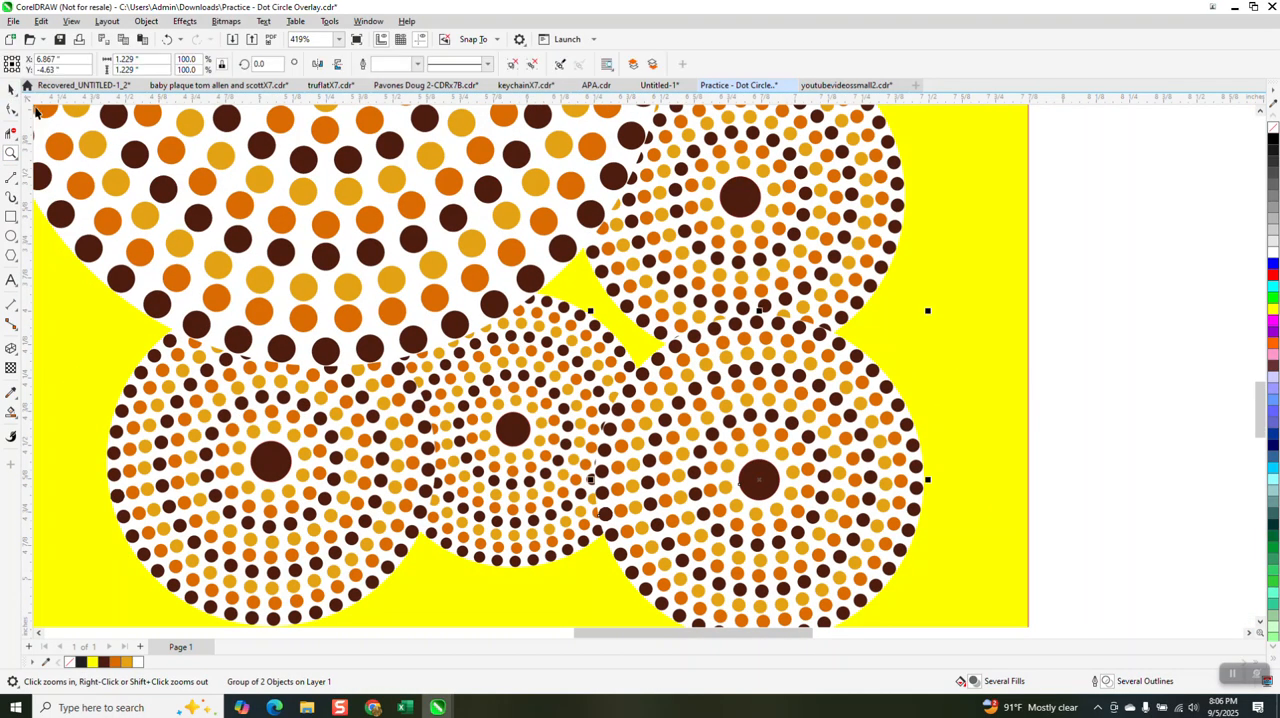
scroll(431, 373, down, 3)
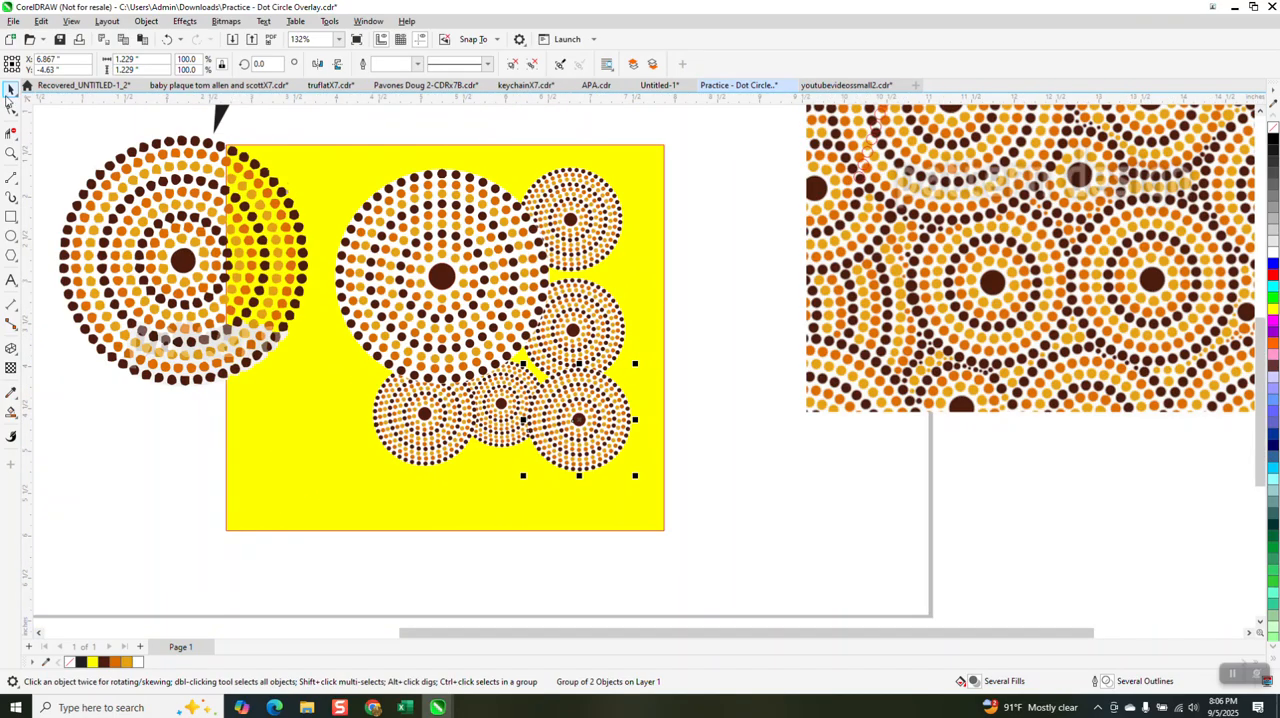
click(578, 401)
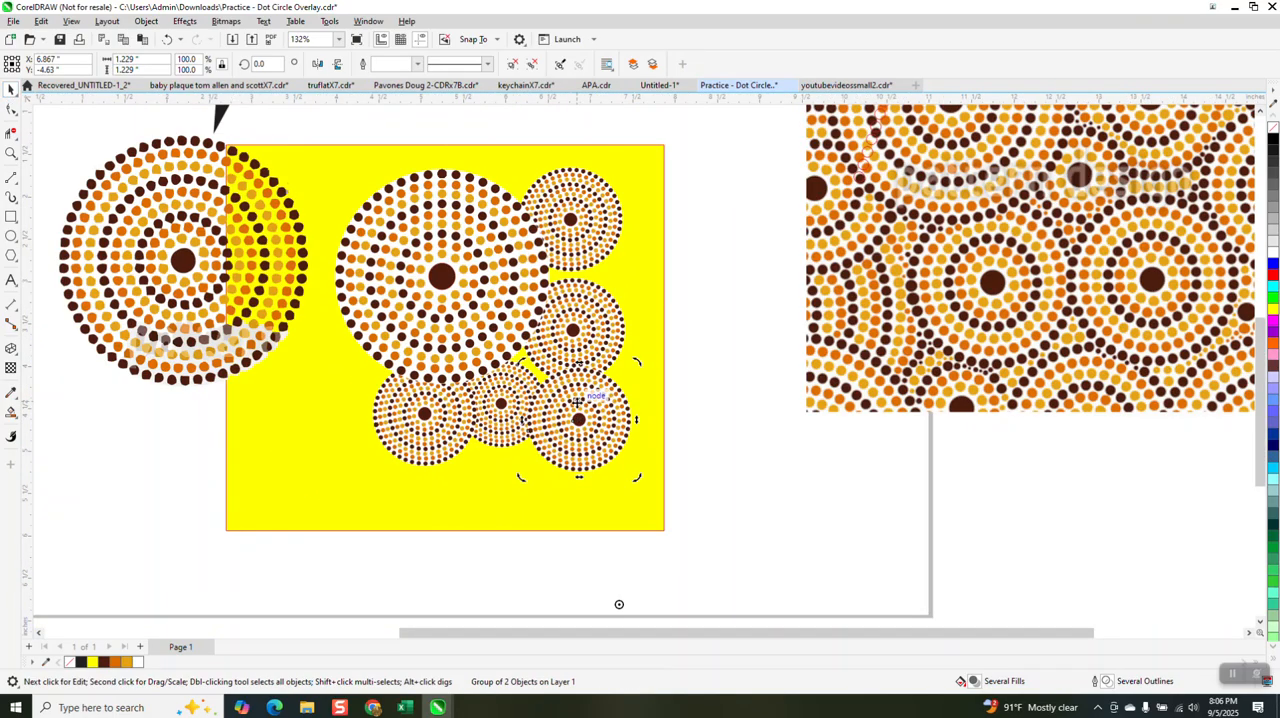
drag(579, 418, 751, 482)
click(148, 21)
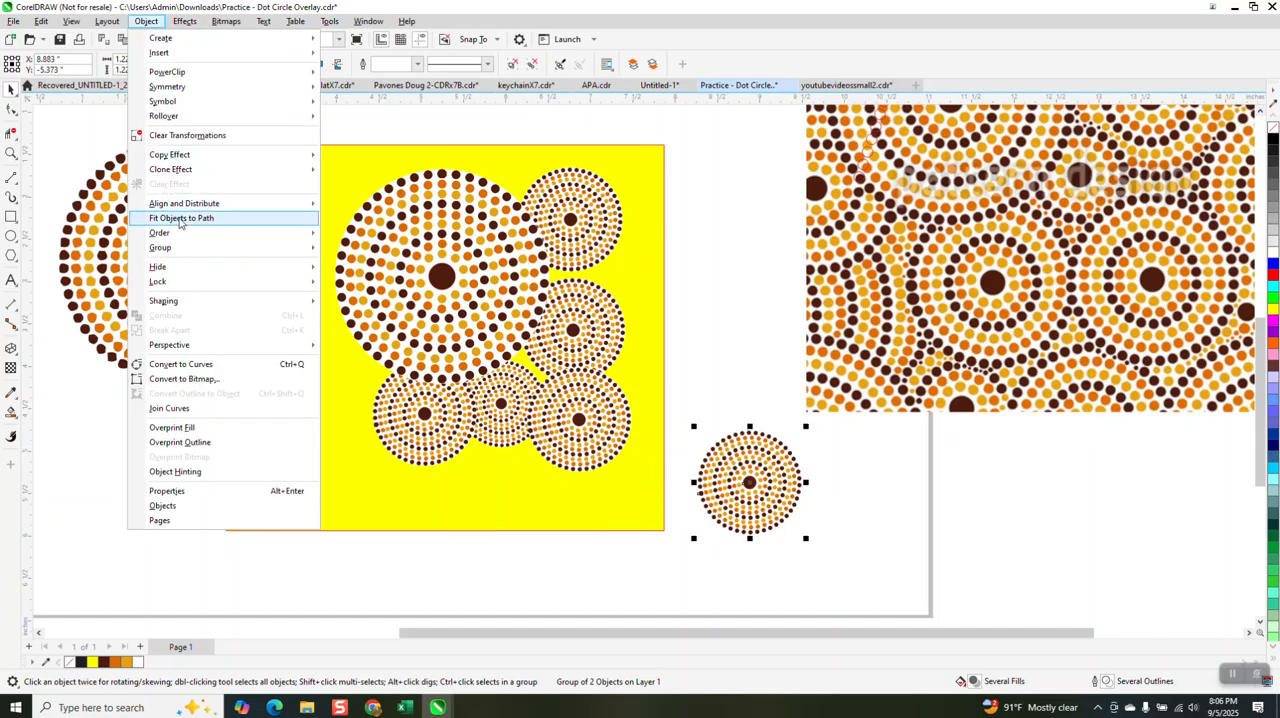
mouse_move(200, 248)
click(362, 278)
key(Escape)
Step: Pull a small block of dots out of the ungrouped circle and move one gold dot into the yellow gap between the circles
drag(750, 457, 697, 342)
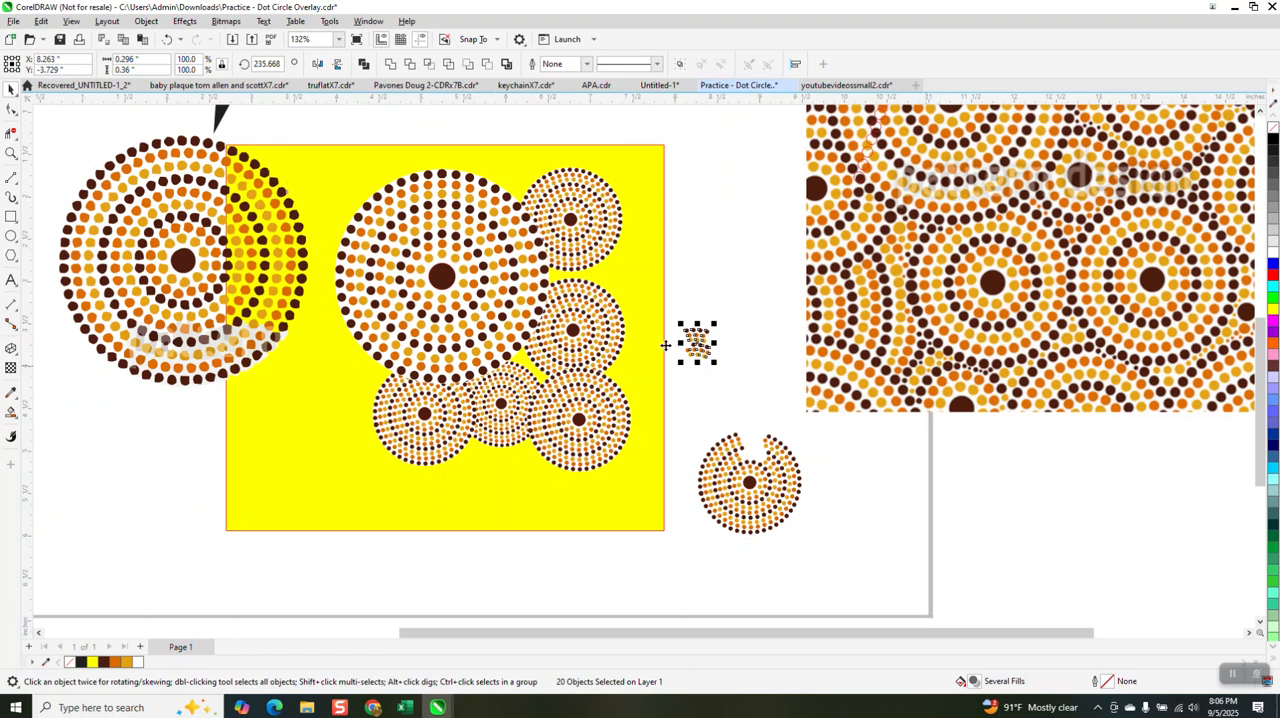
click(11, 152)
drag(683, 317, 743, 380)
click(11, 89)
scroll(734, 391, down, 5)
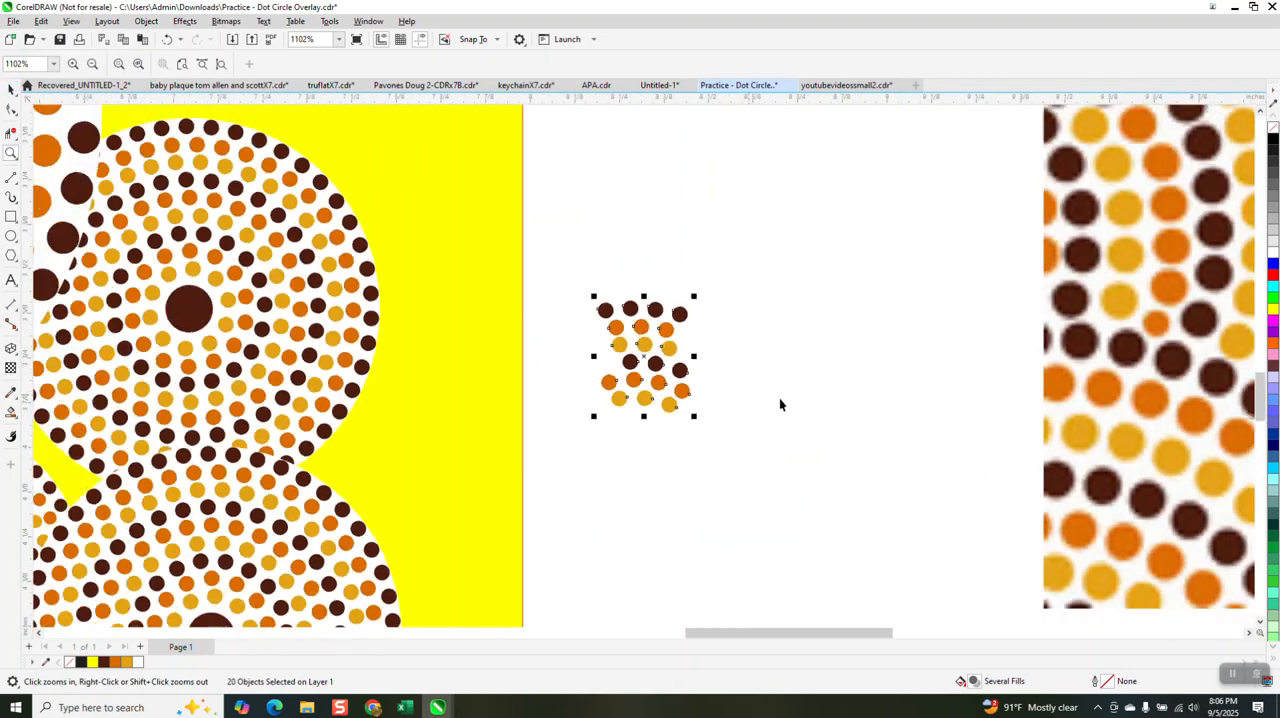
click(675, 370)
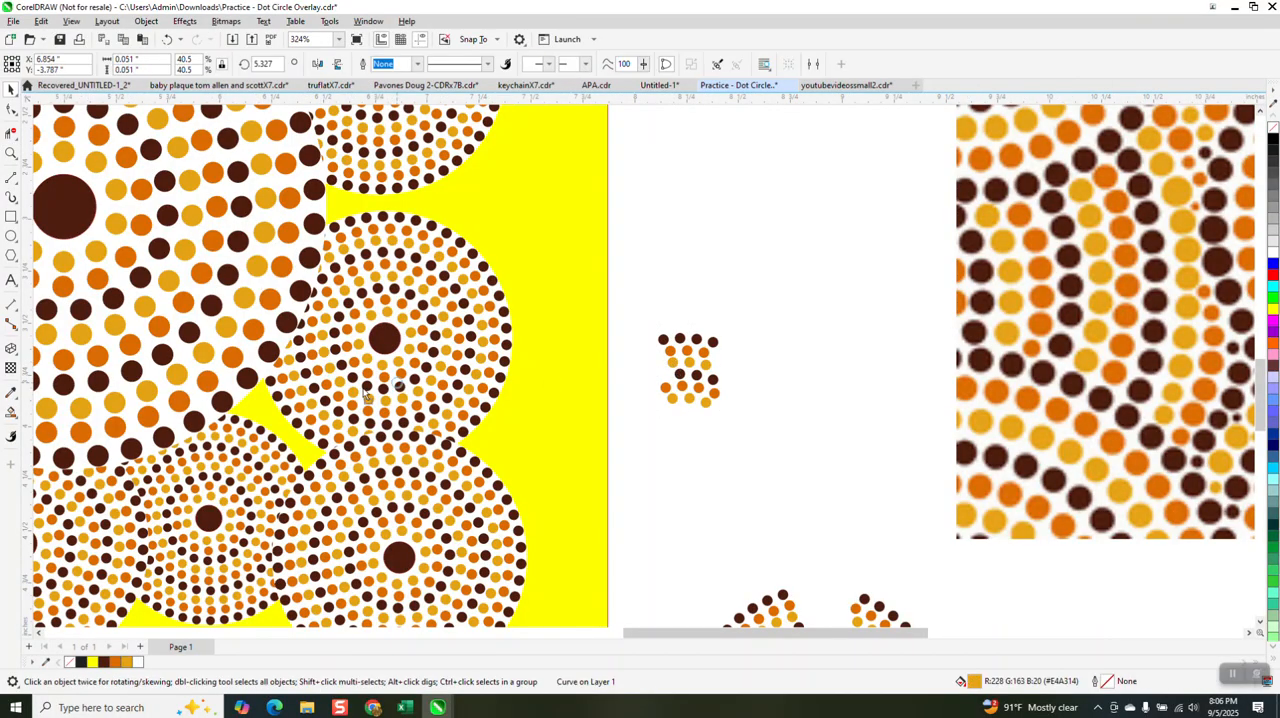
drag(258, 408, 244, 412)
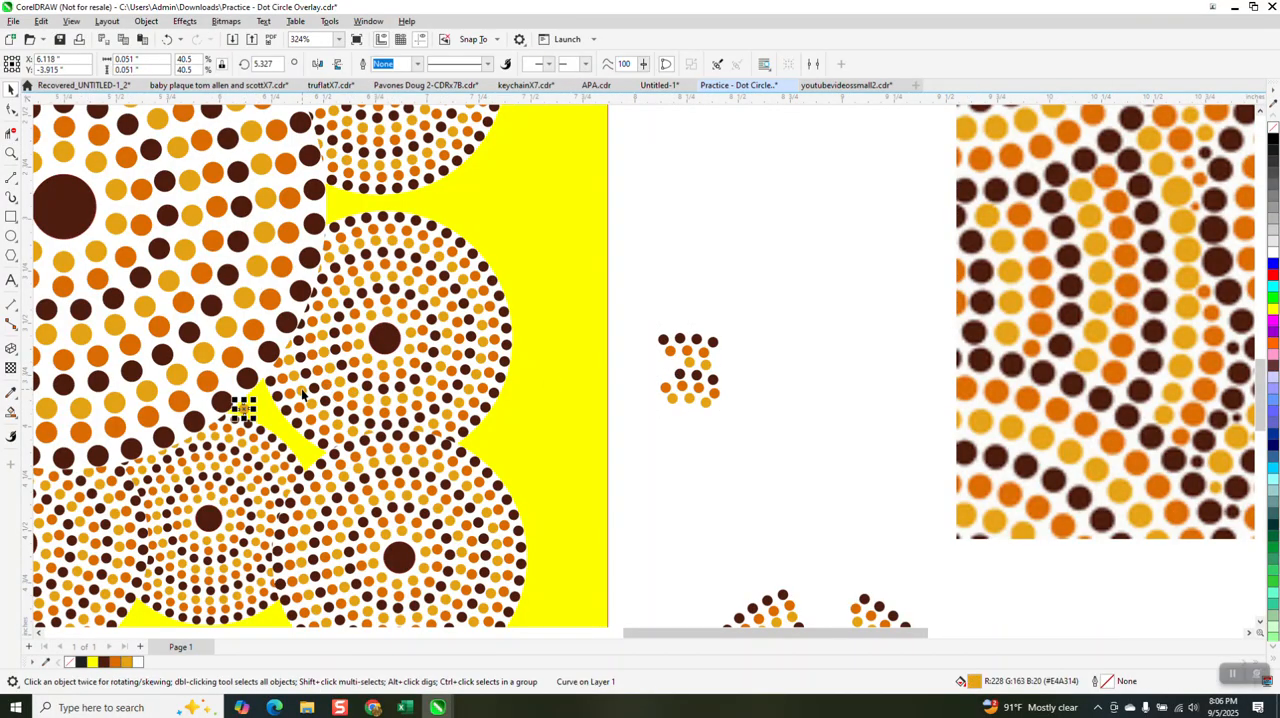
Step: Fill the yellow gap between the large circle and the small circles with copies of the gold dot
click(11, 153)
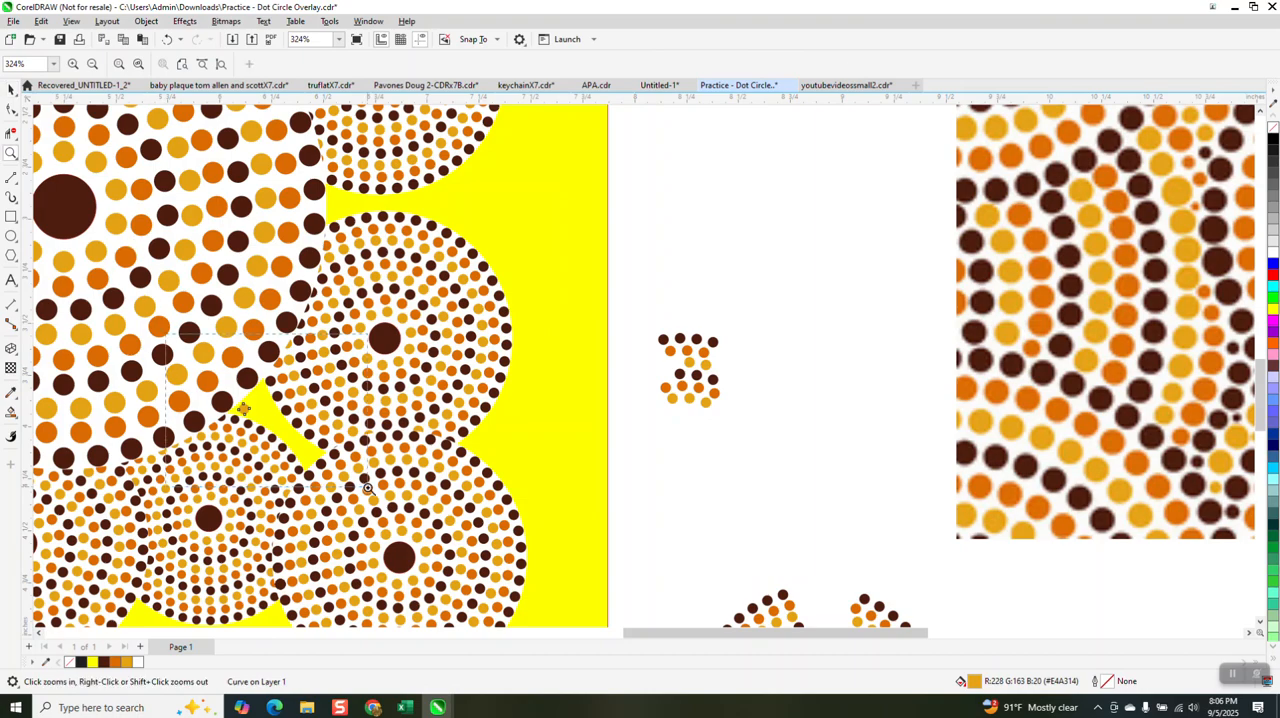
click(240, 425)
scroll(549, 442, down, 5)
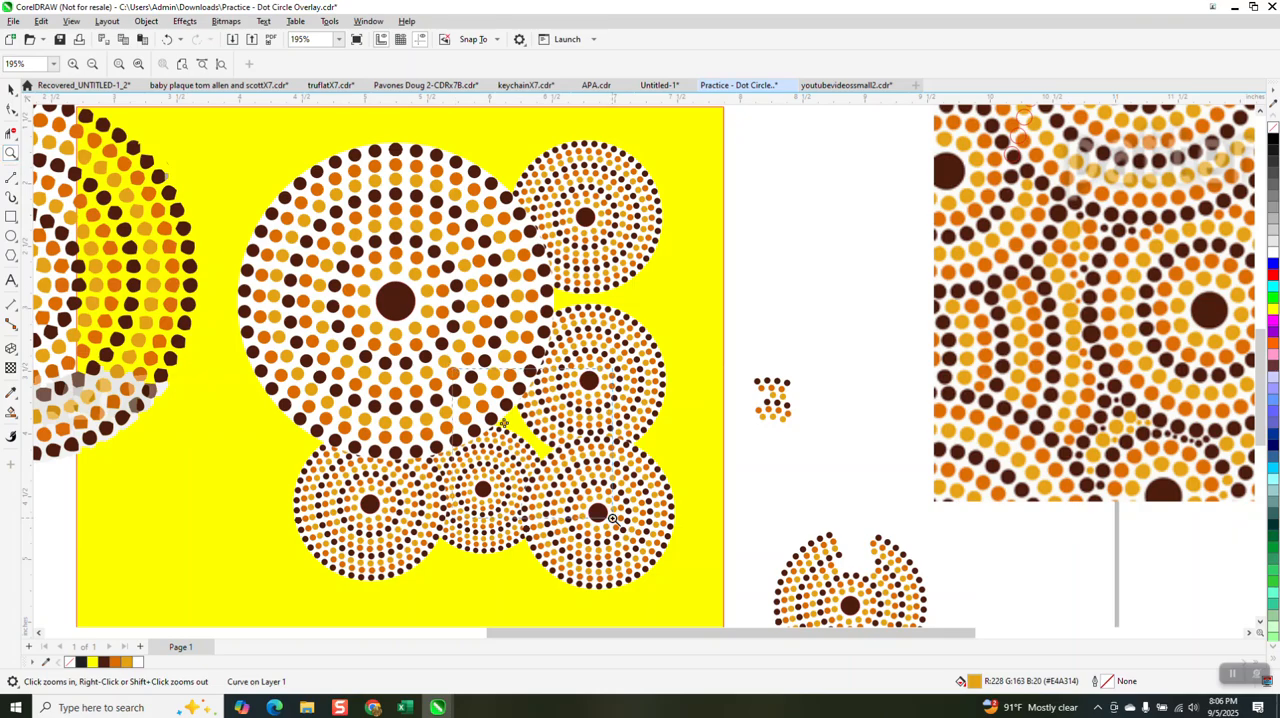
drag(452, 368, 613, 519)
click(11, 90)
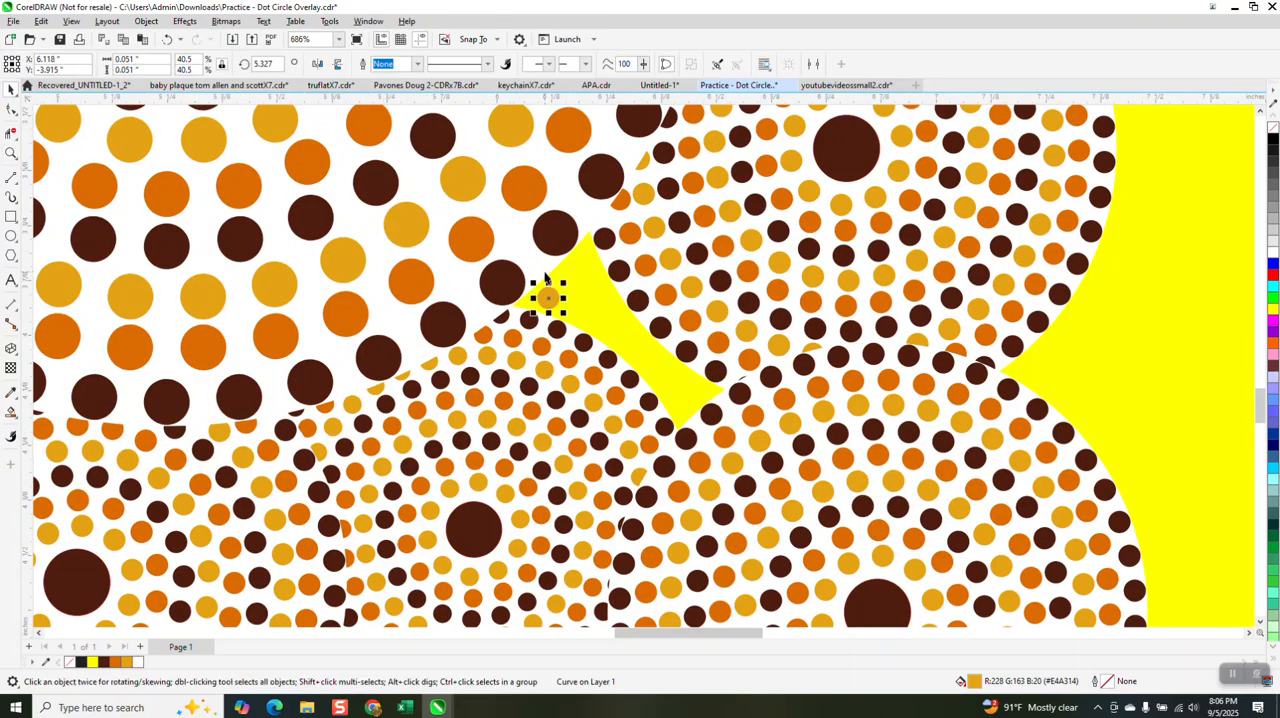
mouse_move(543, 287)
mouse_down()
mouse_move(560, 292)
mouse_move(586, 264)
mouse_move(598, 290)
mouse_move(580, 309)
mouse_move(616, 316)
mouse_move(647, 368)
mouse_move(697, 393)
mouse_move(677, 408)
mouse_up()
key(space)
key(space)
key(space)
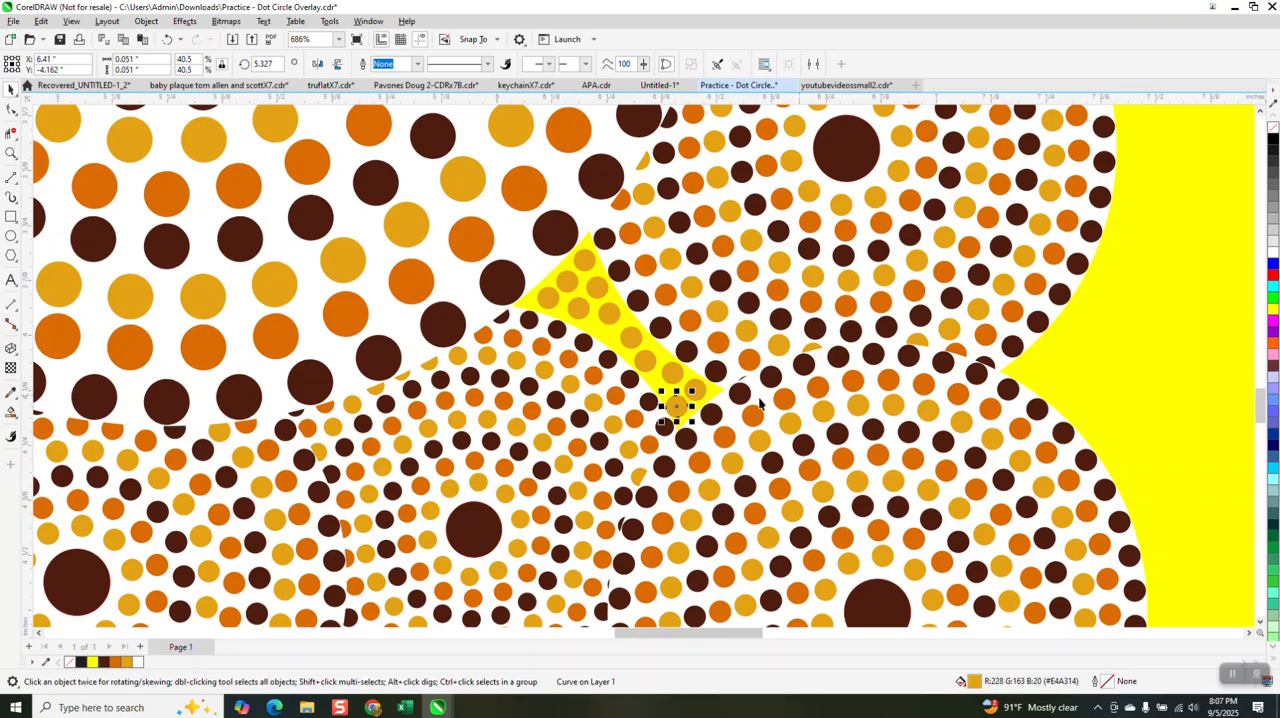
Step: Add another gold dot to the gap, plus a copy scaled down to about 0.025 inches in the narrow space along its lower edge
drag(692, 392, 618, 338)
click(666, 379)
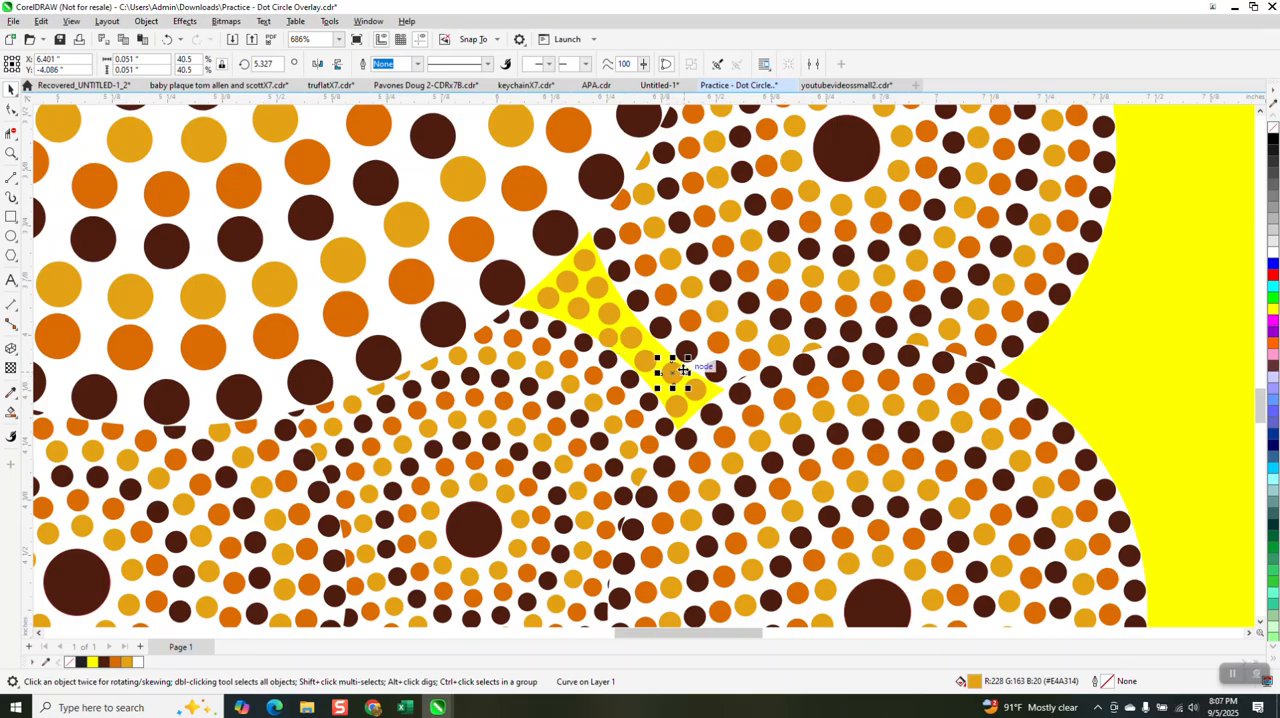
drag(686, 357, 656, 387)
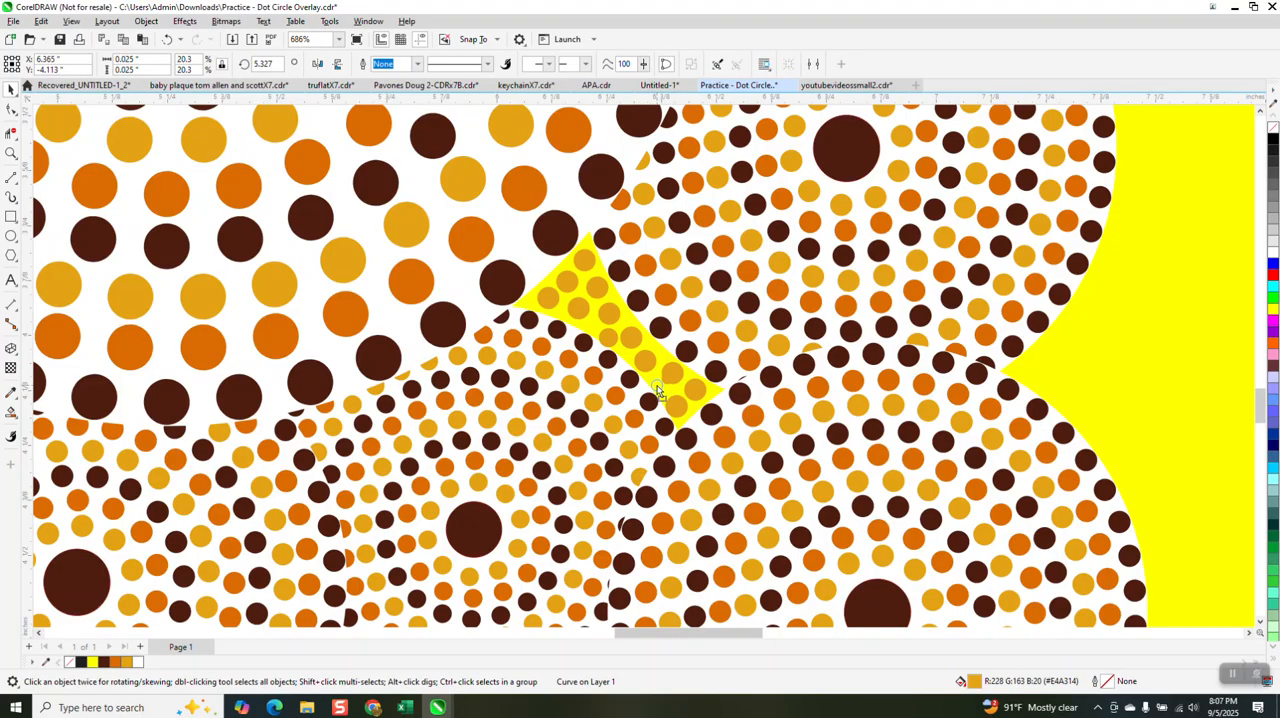
Step: Change the fill of the yellow background rectangle to white
scroll(655, 385, down, 4)
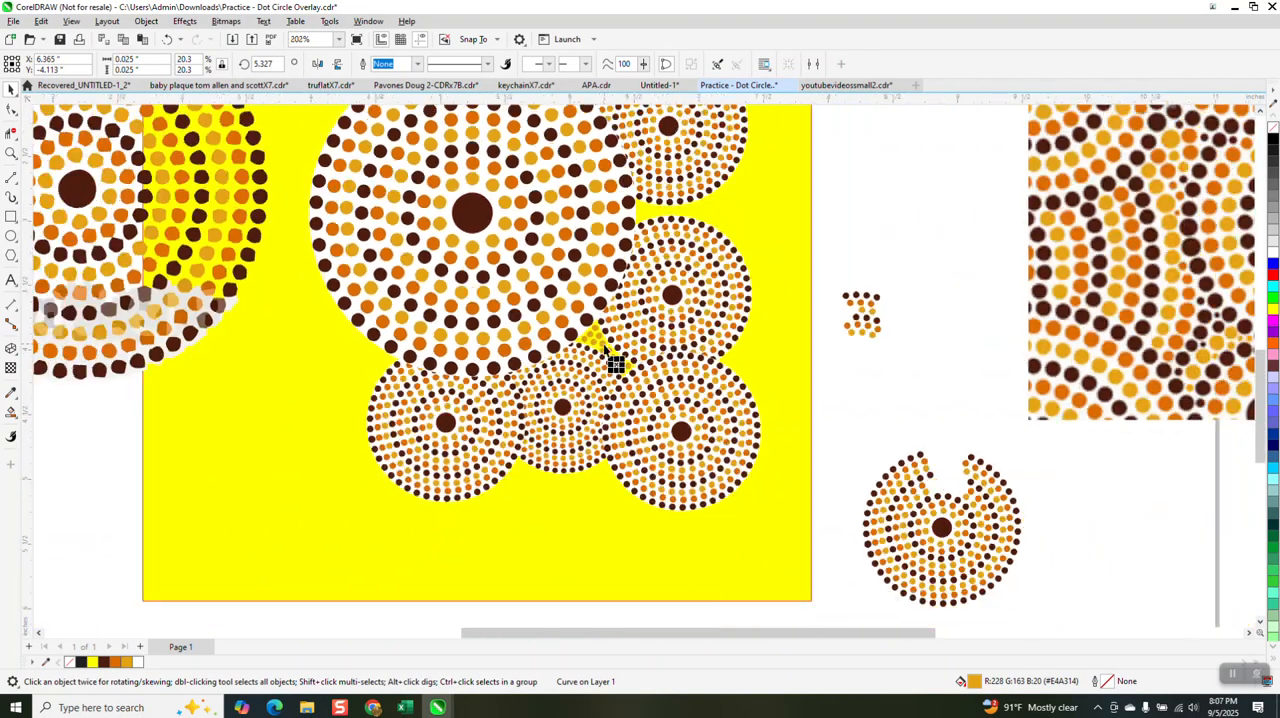
click(740, 283)
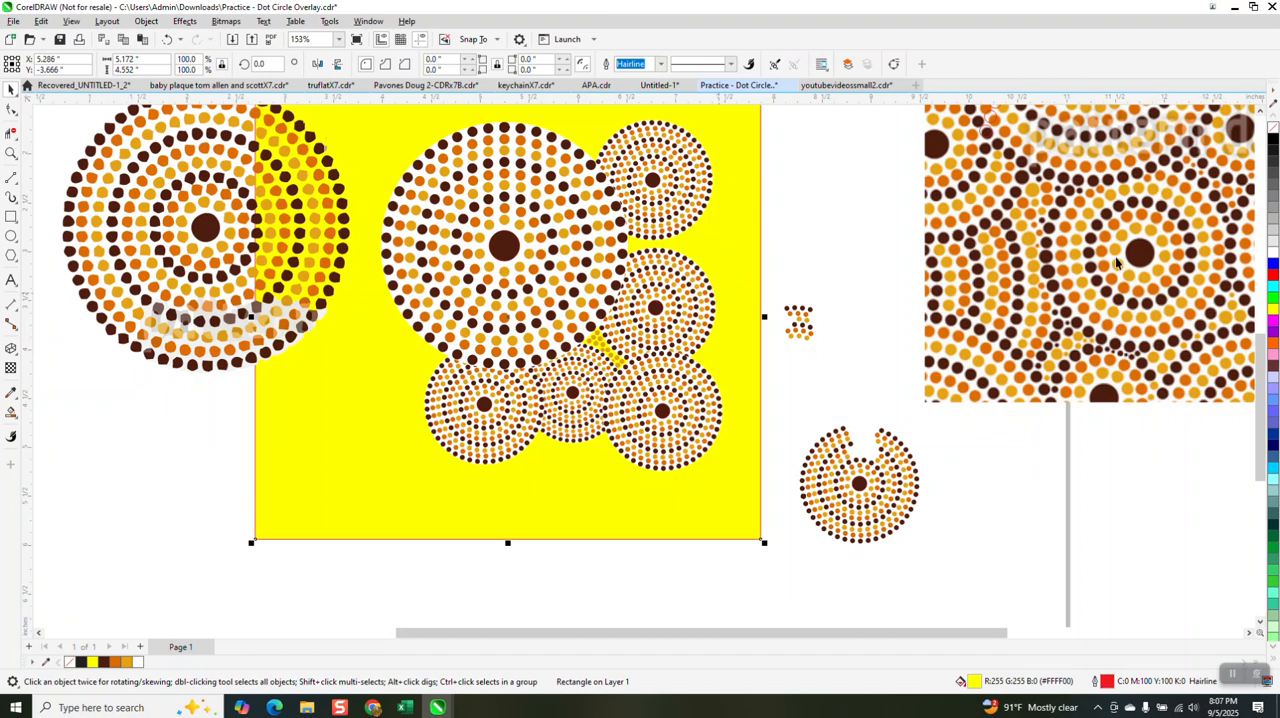
click(1273, 255)
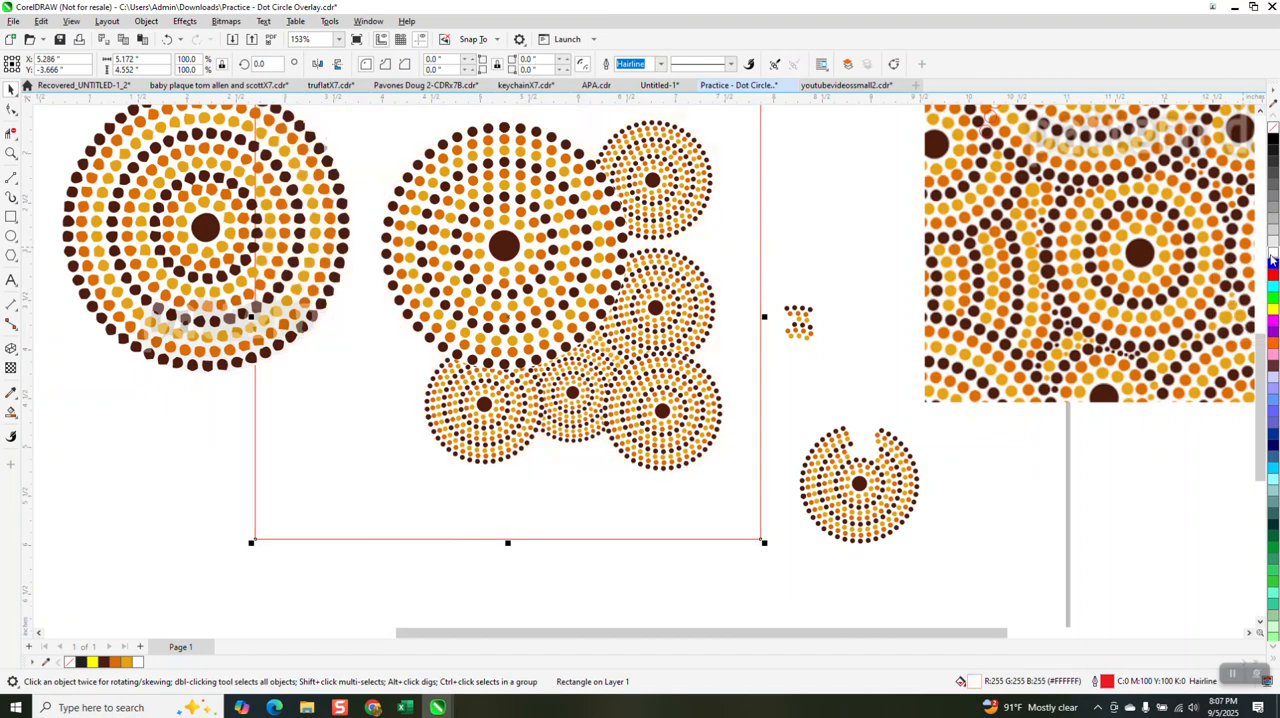
Step: Examine the filled gap up close and compare the overlapping dot-circle arrangement with the reference pattern
click(10, 155)
drag(545, 294, 681, 414)
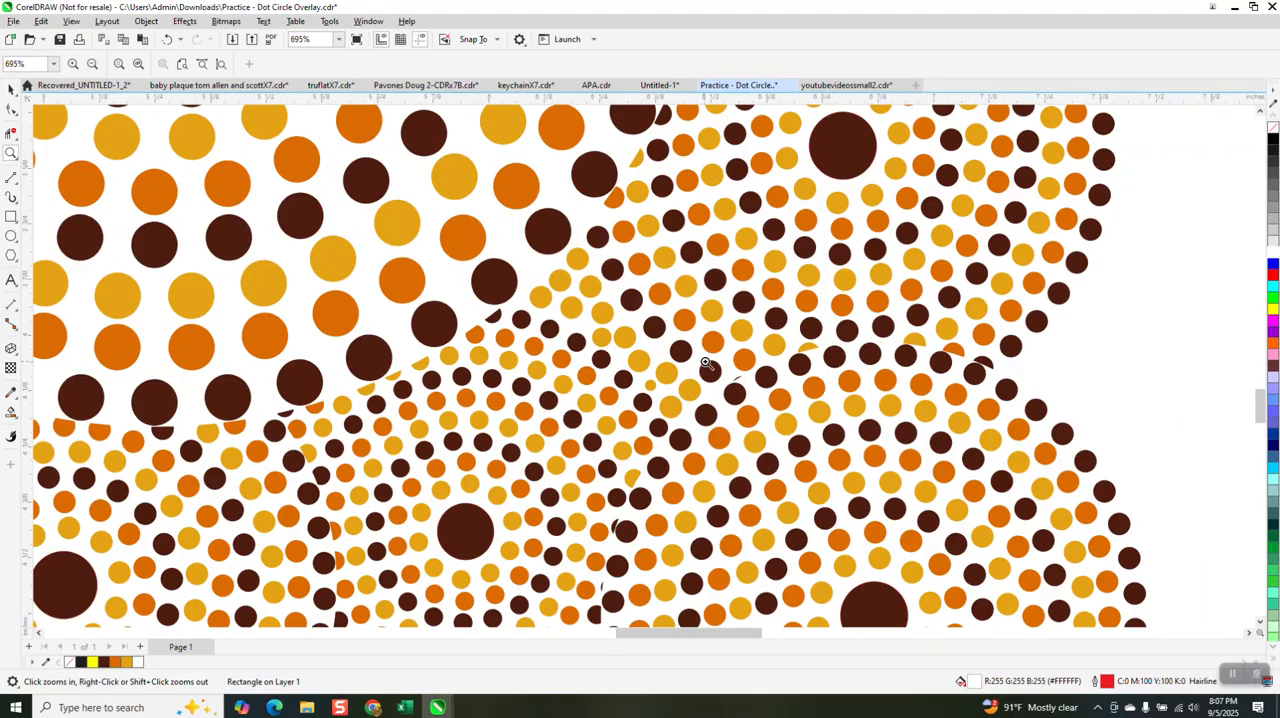
scroll(700, 362, down, 2)
scroll(675, 346, down, 1)
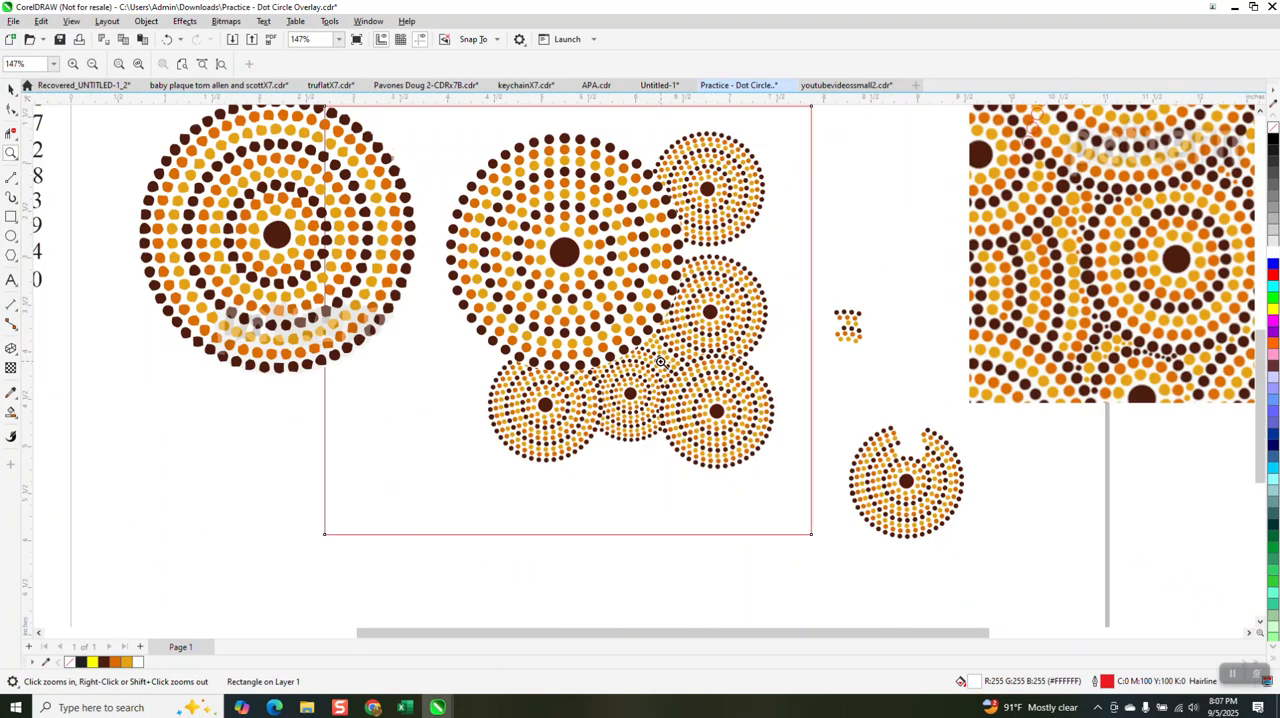
scroll(660, 358, down, 1)
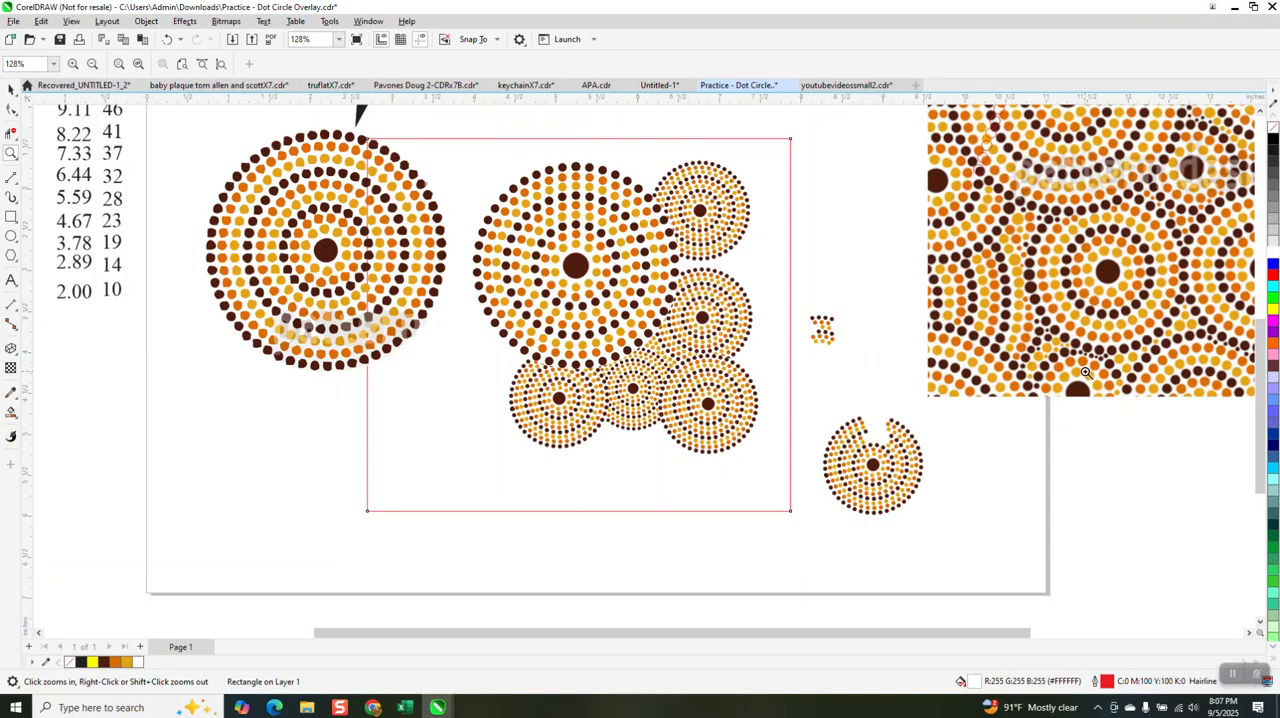
scroll(1085, 372, down, 1)
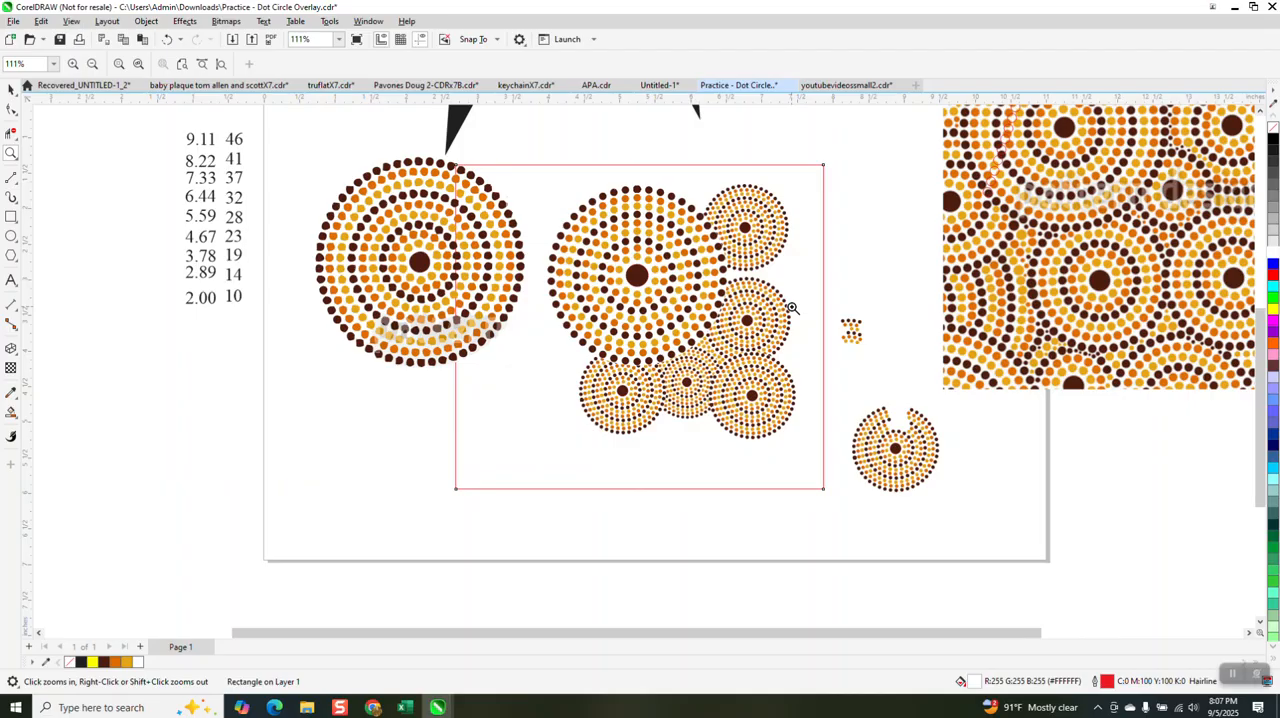
drag(542, 203, 823, 448)
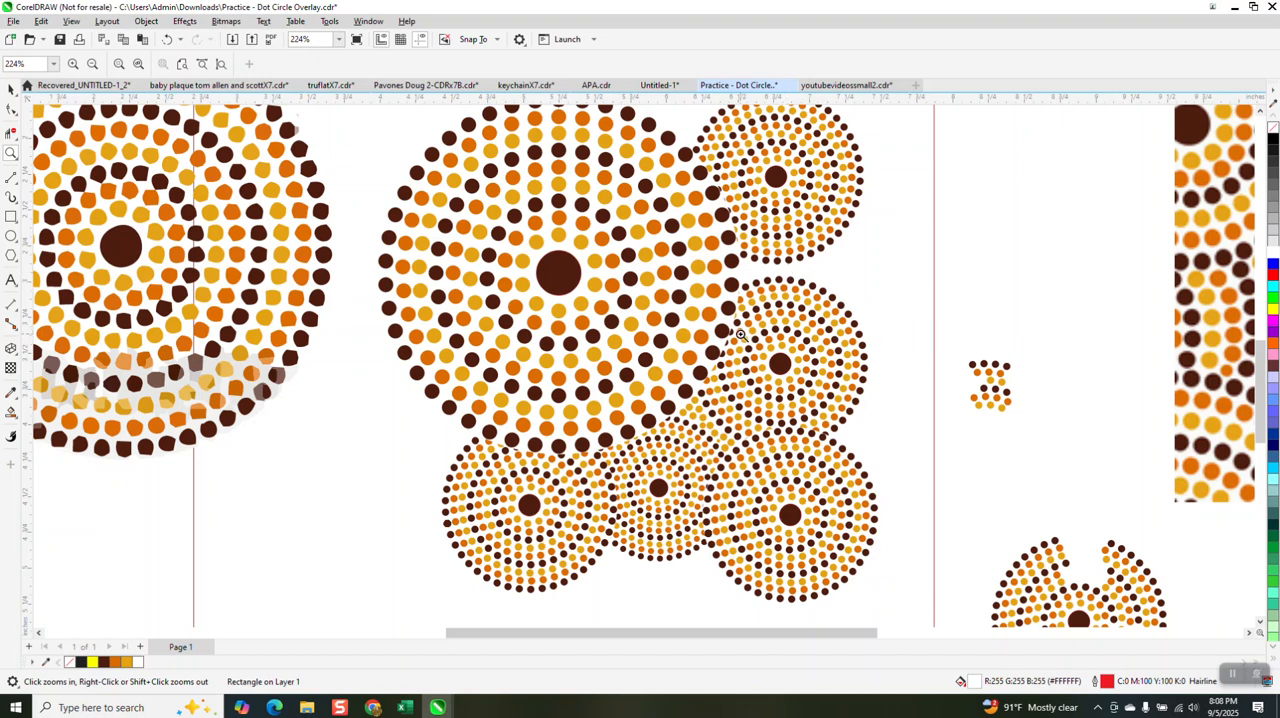
scroll(726, 330, down, 4)
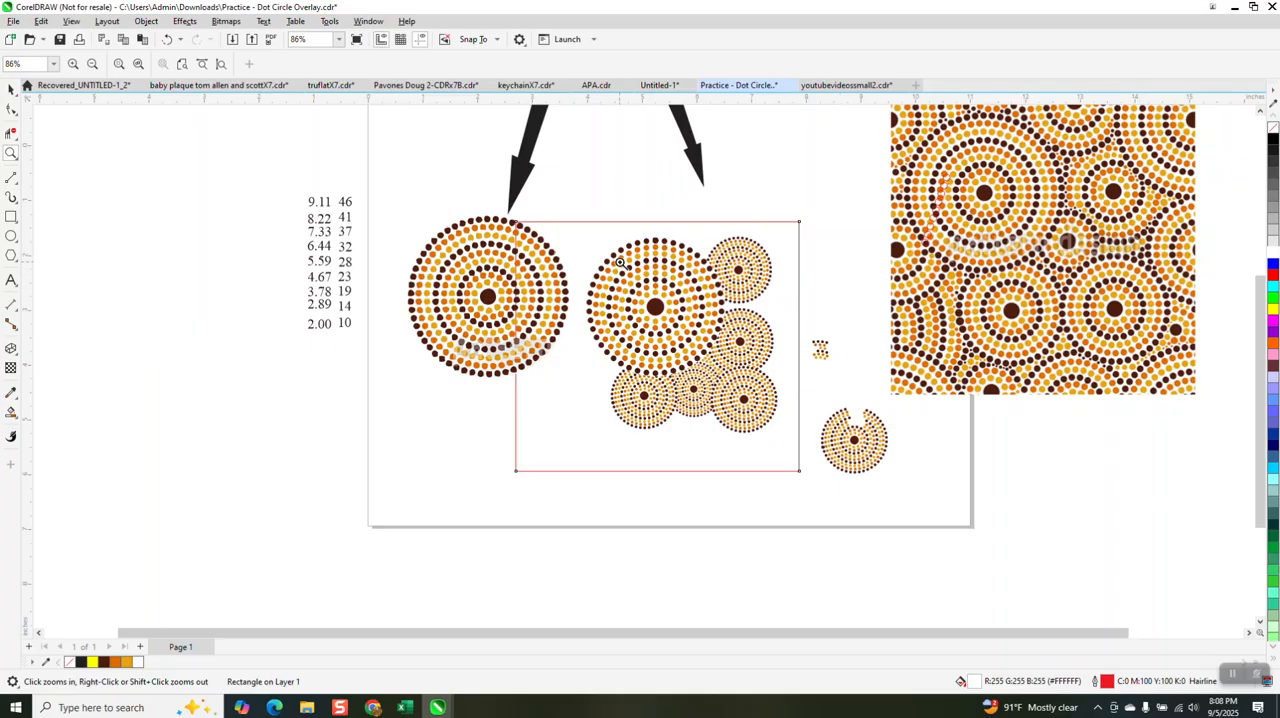
drag(575, 247, 810, 451)
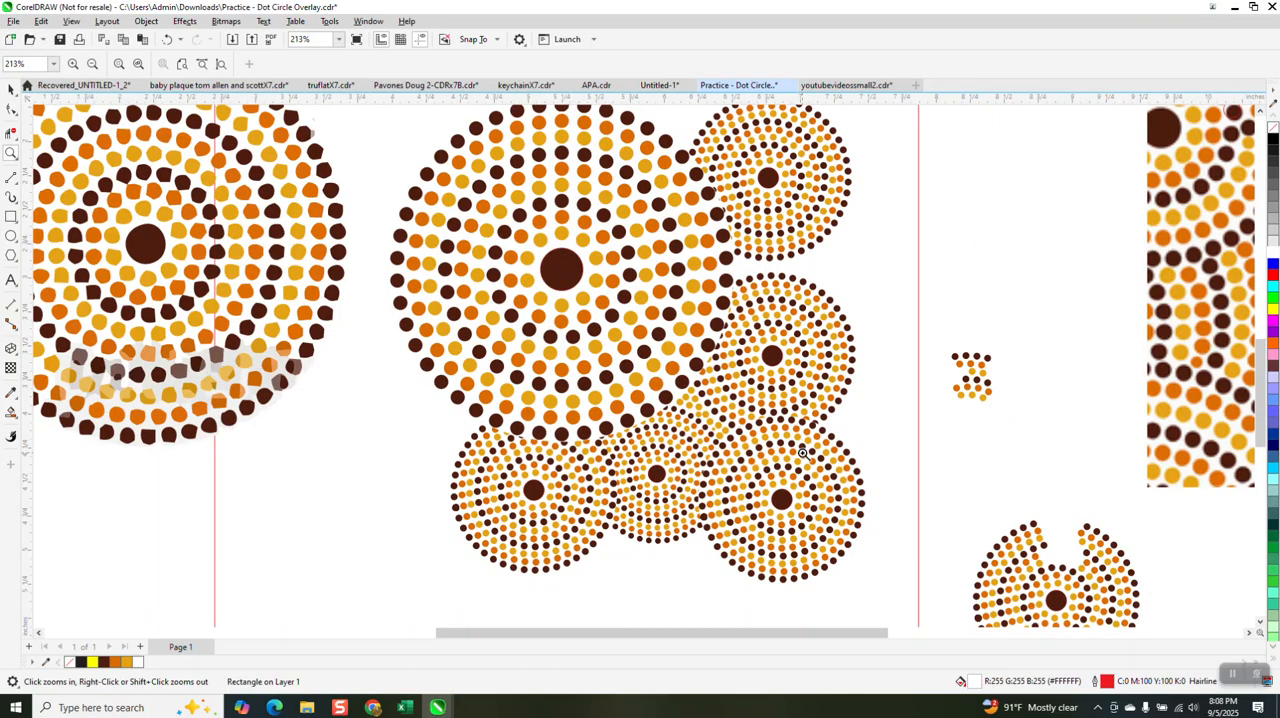